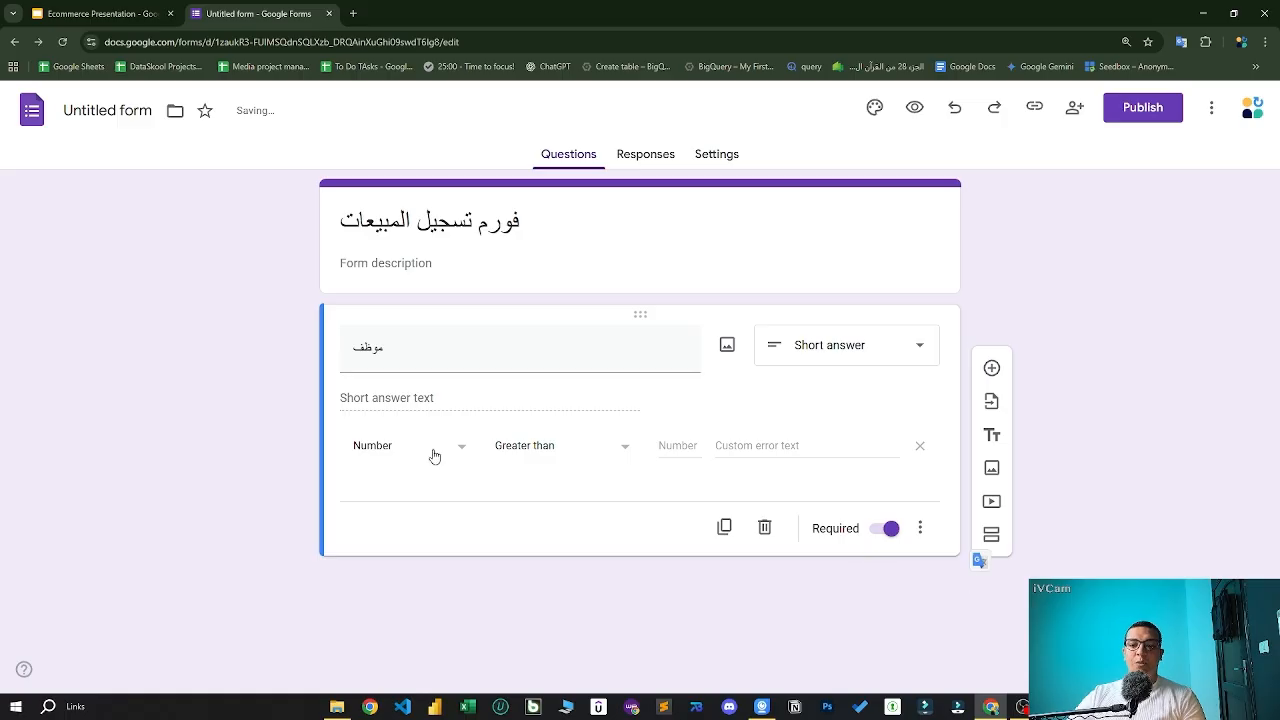
- Set the موظف question's response validation to a number between 1002 and 1003
click(363, 452)
click(437, 446)
click(521, 443)
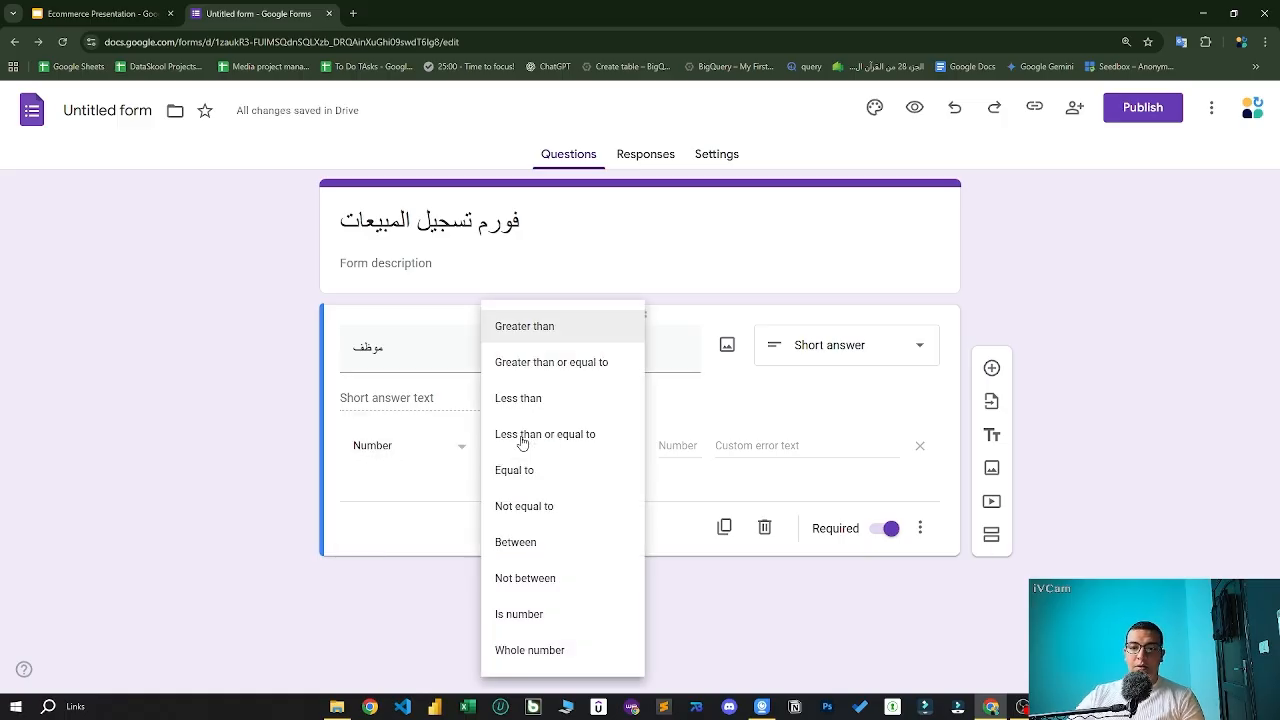
click(577, 552)
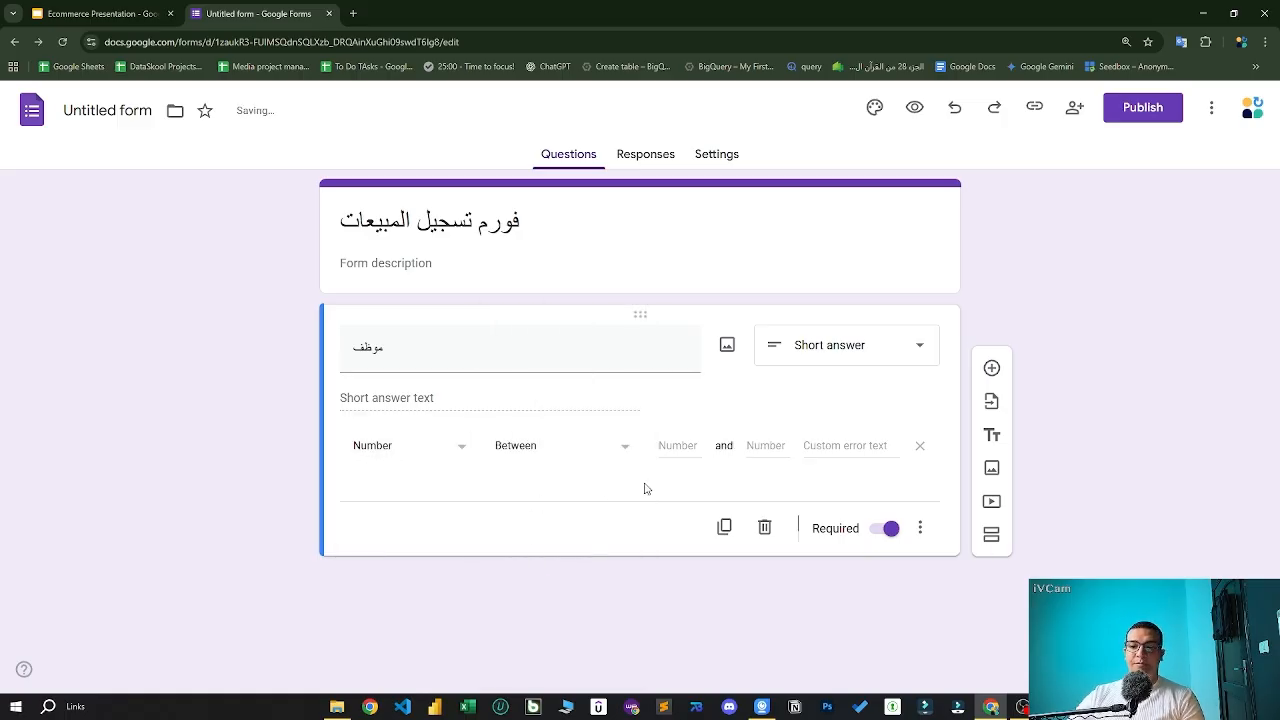
click(672, 445)
text(1002)
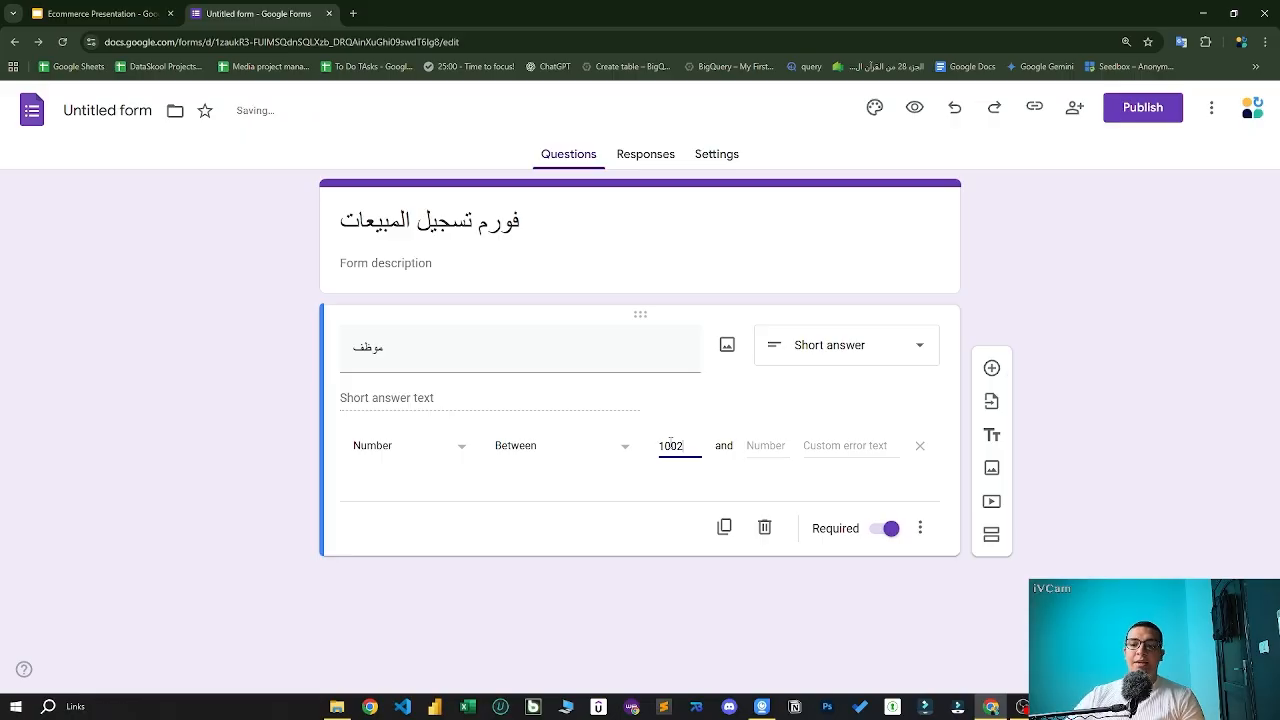
click(770, 445)
text(1003)
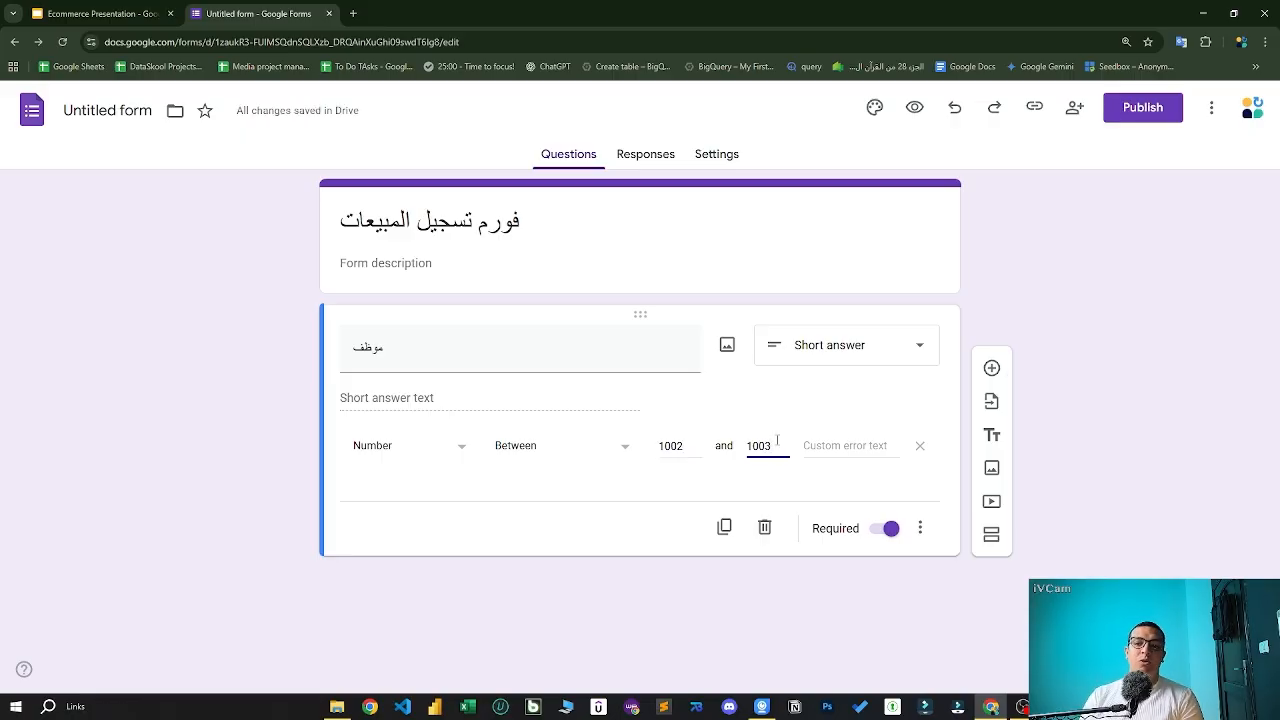
- Enter 1005 as a test answer in the form preview, and publish the form from the editor
click(447, 395)
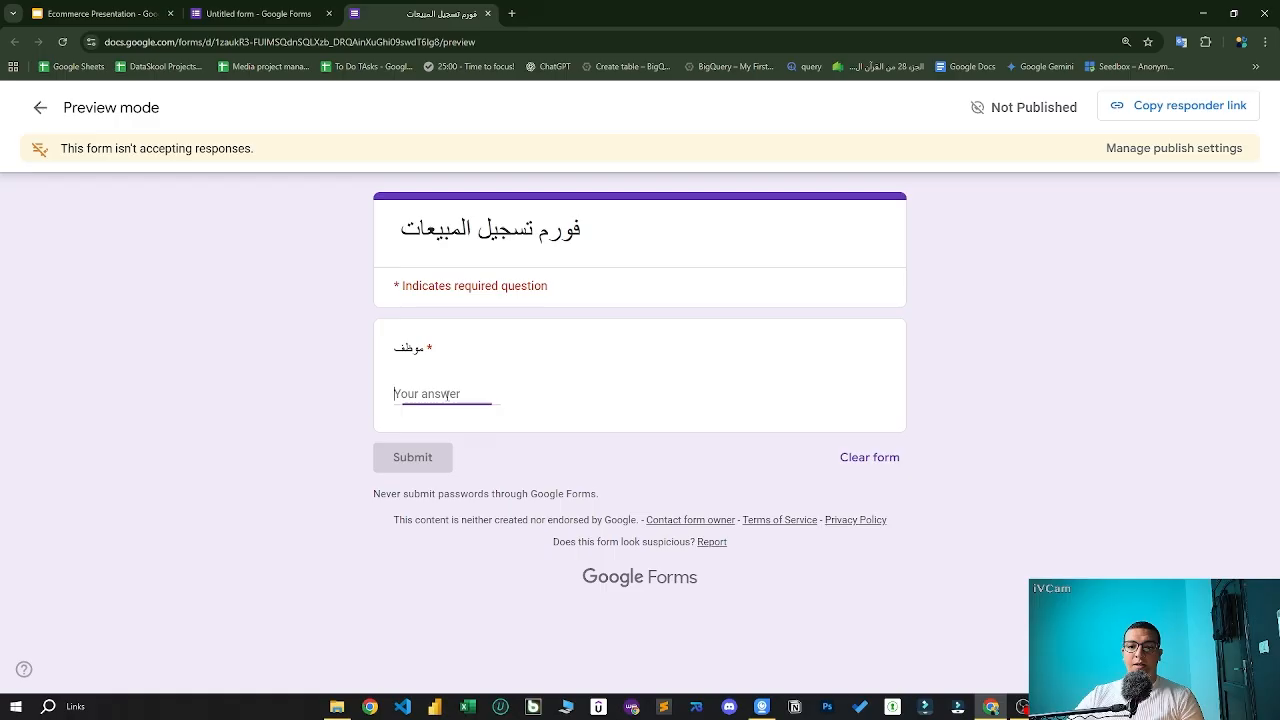
text(1005)
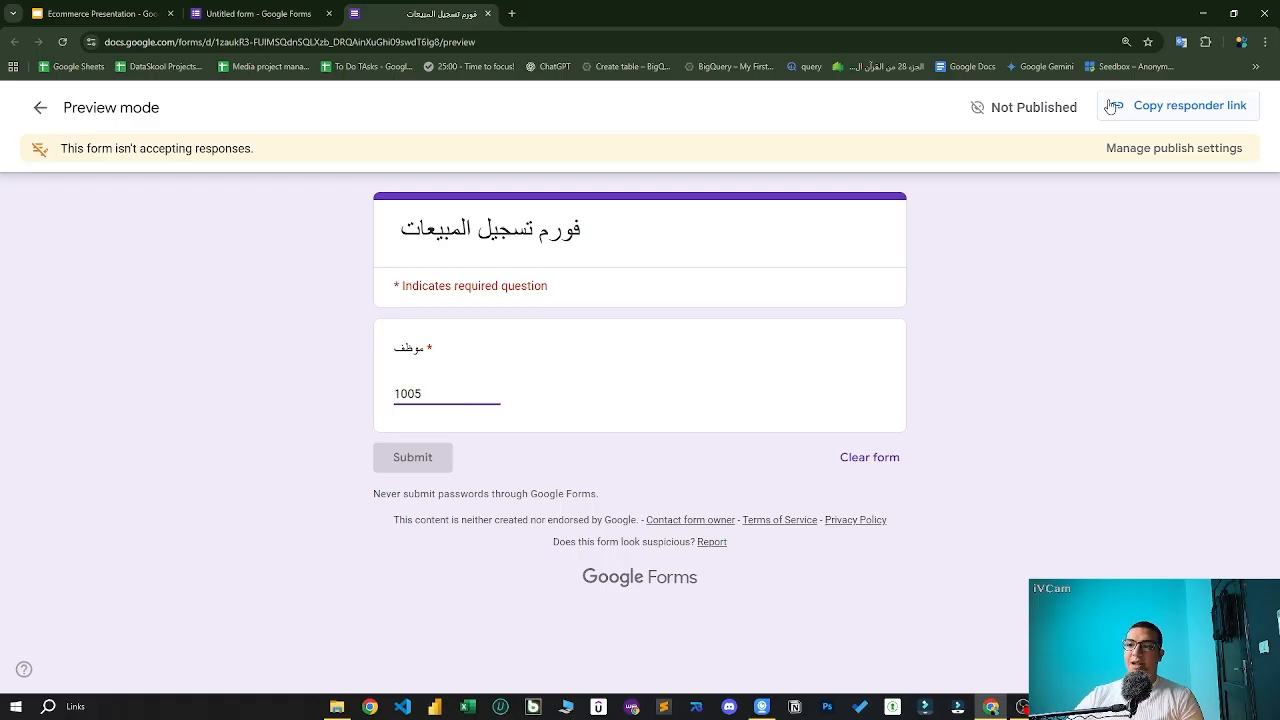
click(258, 13)
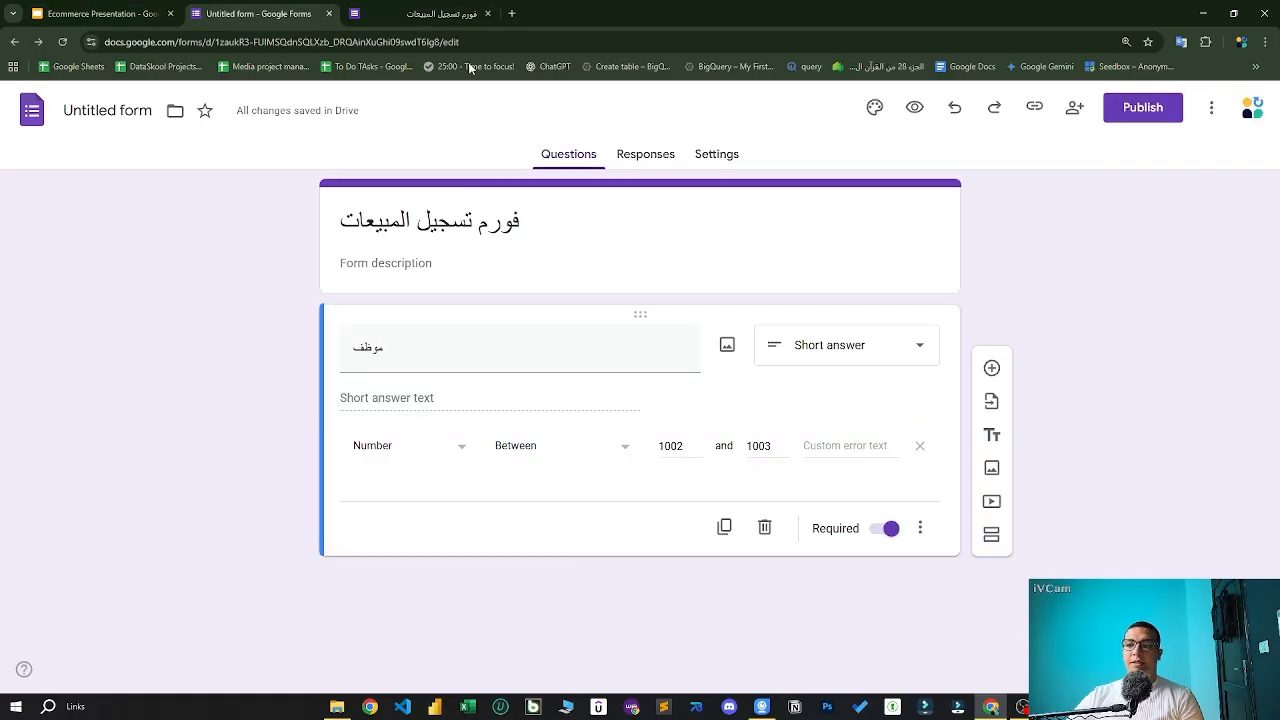
click(1143, 107)
click(808, 357)
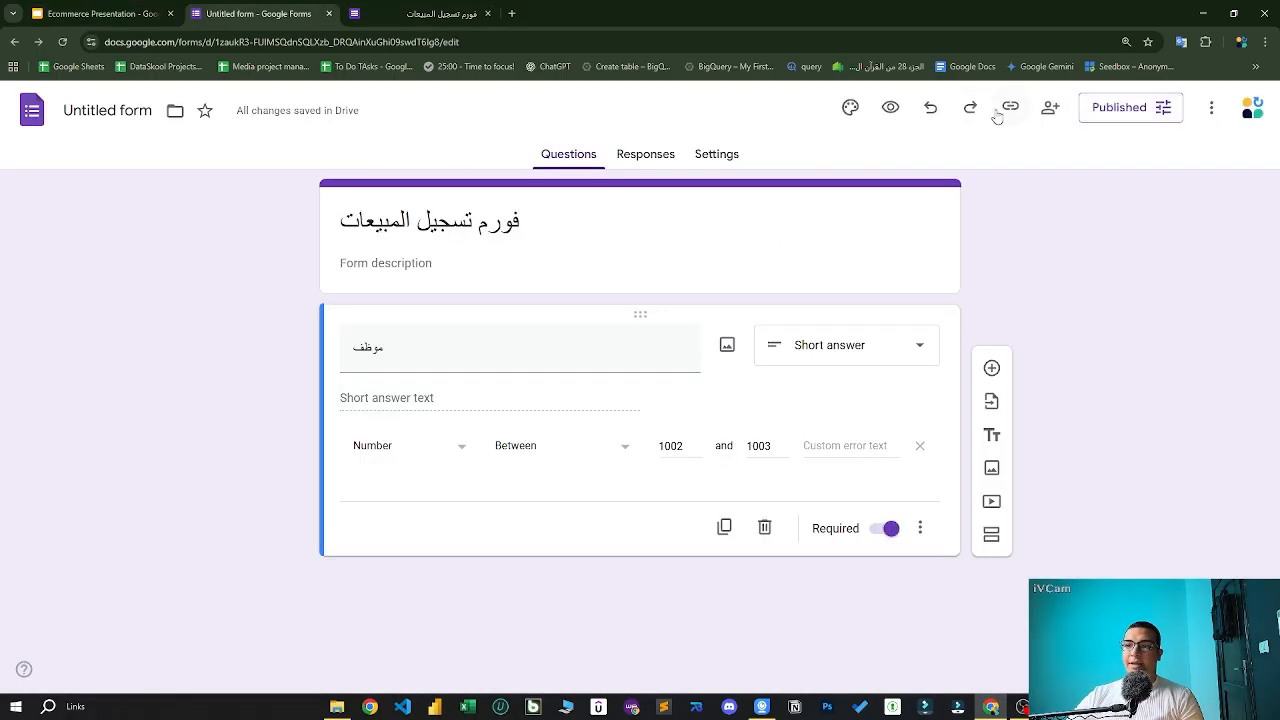
- Open the form's responder link, answer the موظف question with 1005, and examine the validation error text
click(1010, 107)
key(ctrl+l)
key(ctrl+v)
key(Return)
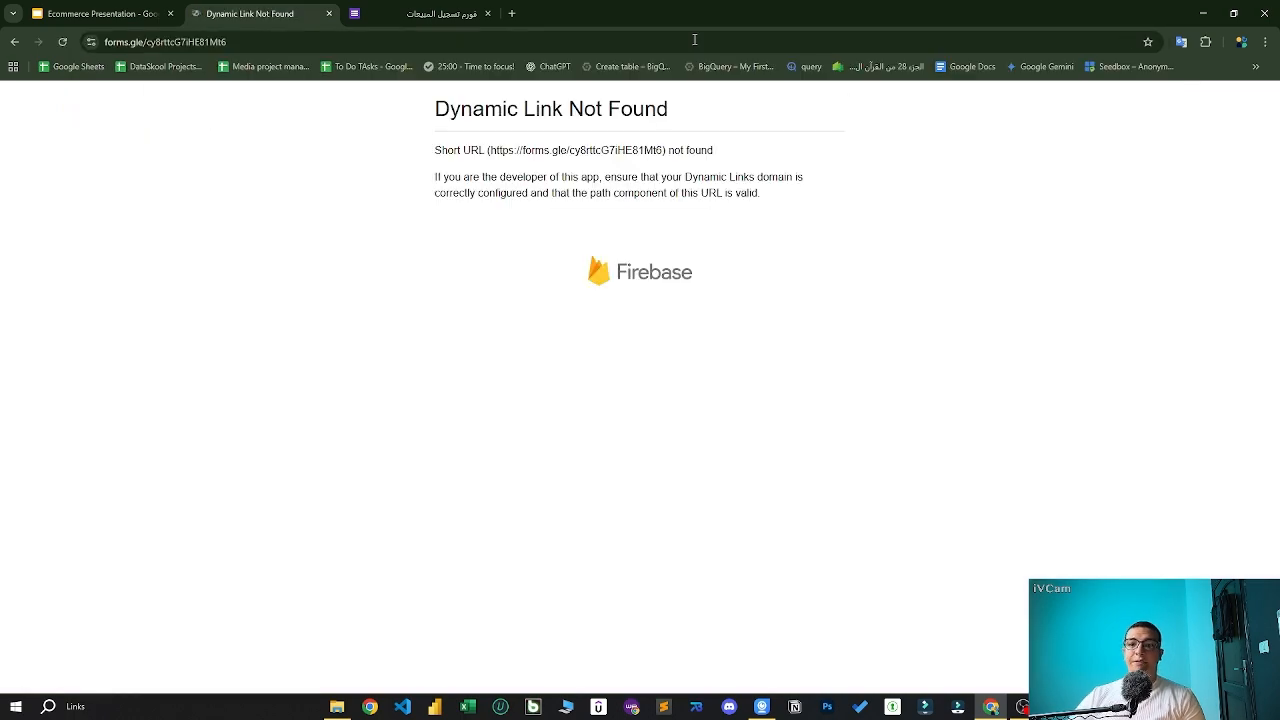
click(440, 342)
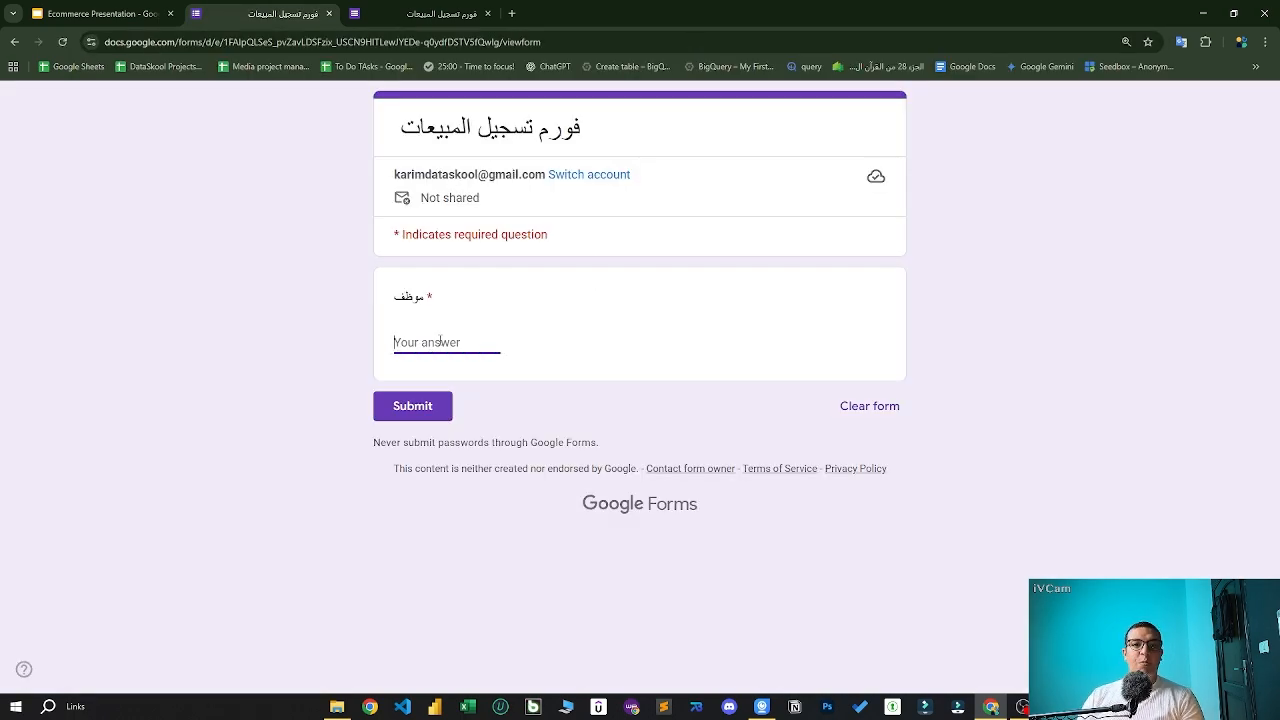
text(1005)
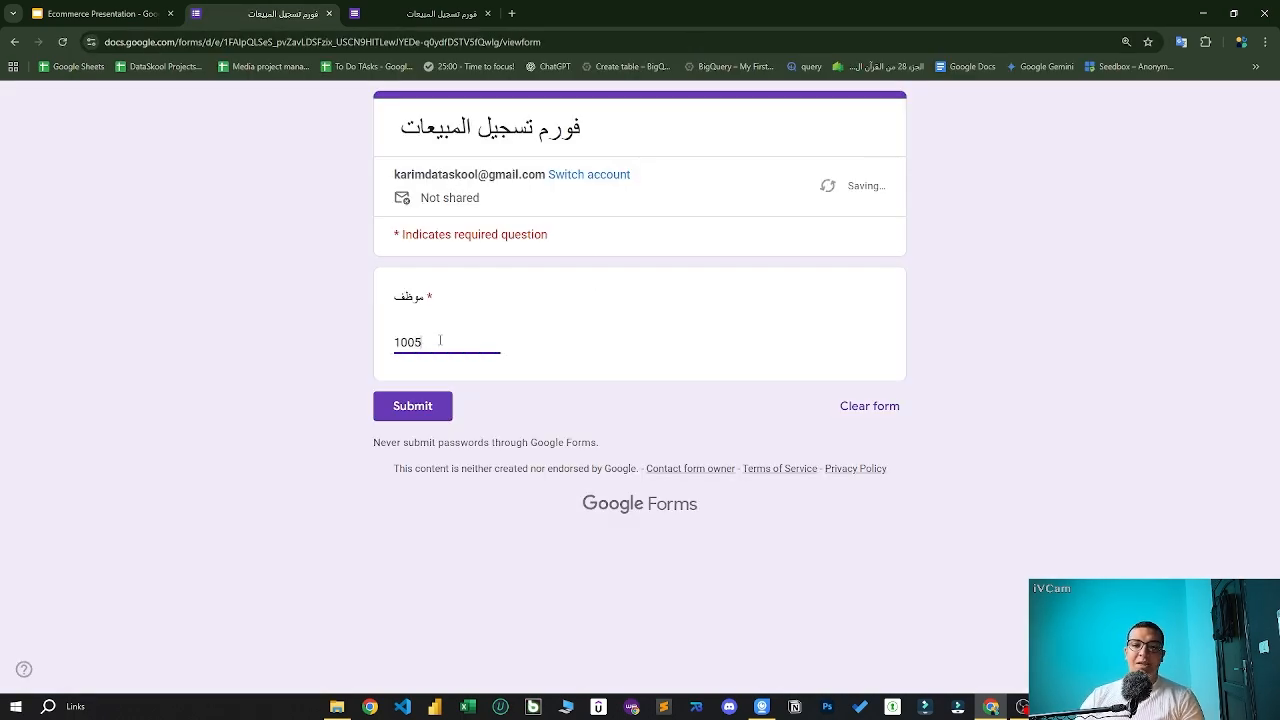
drag(424, 377, 646, 378)
click(590, 378)
double_click(569, 379)
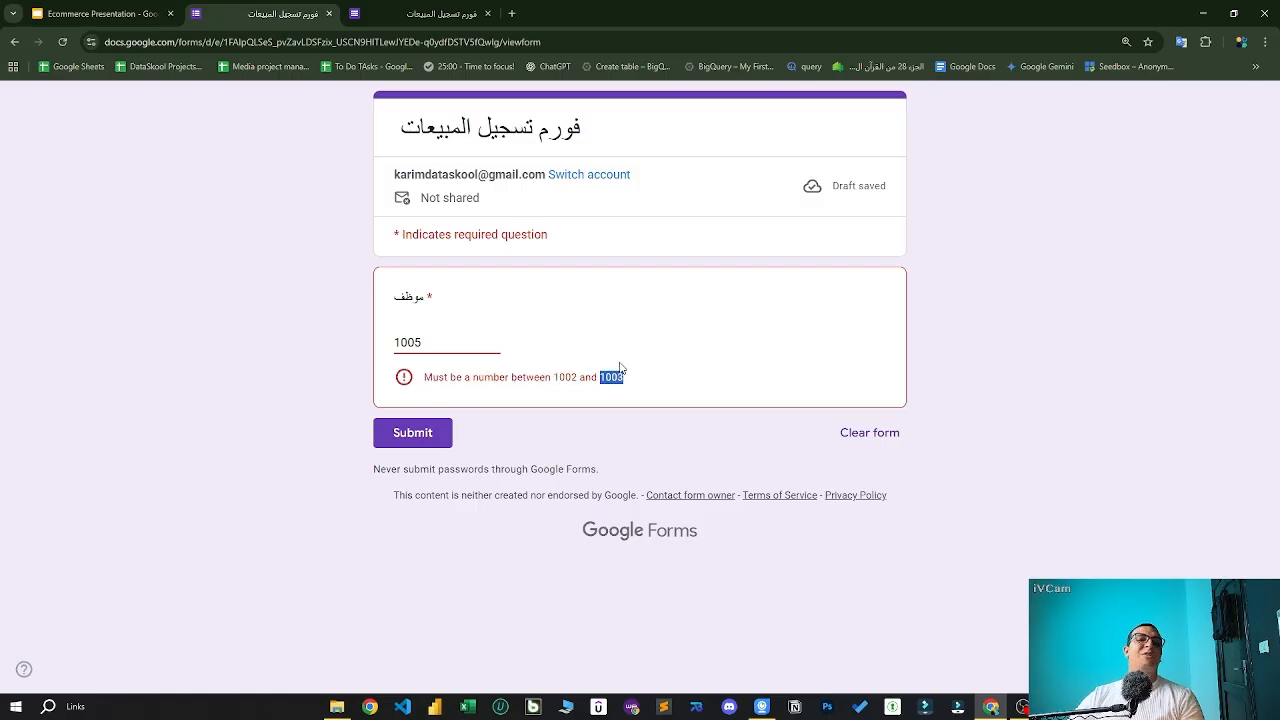
- Add the description "برجاء ادخال كود الموظف" to the موظف question in the form editor
click(258, 13)
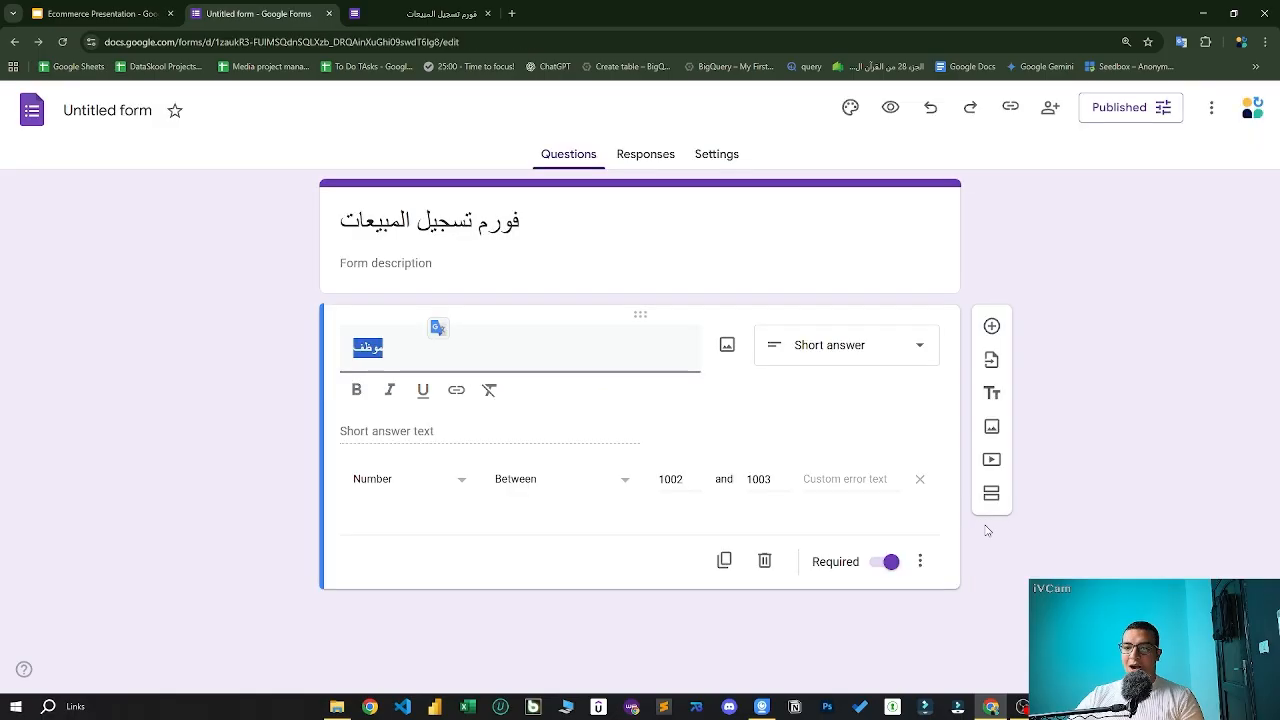
click(920, 561)
click(980, 603)
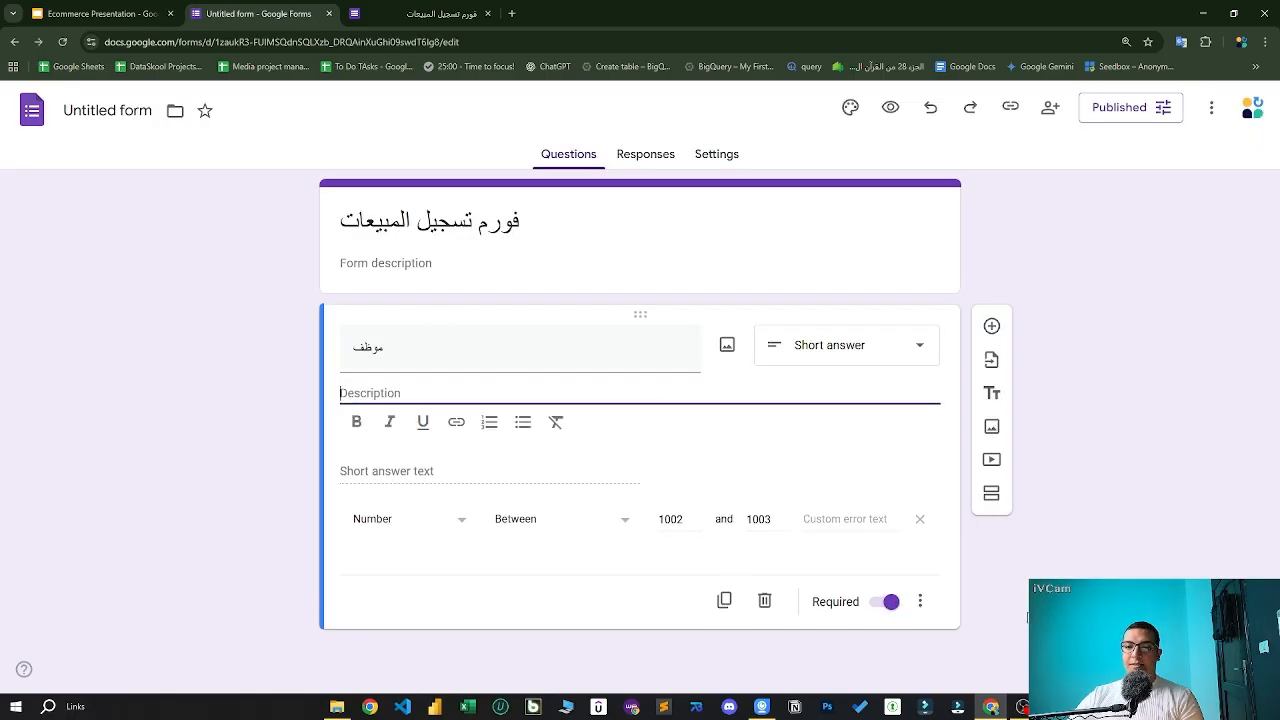
text(برجاء ادخال كود الم)
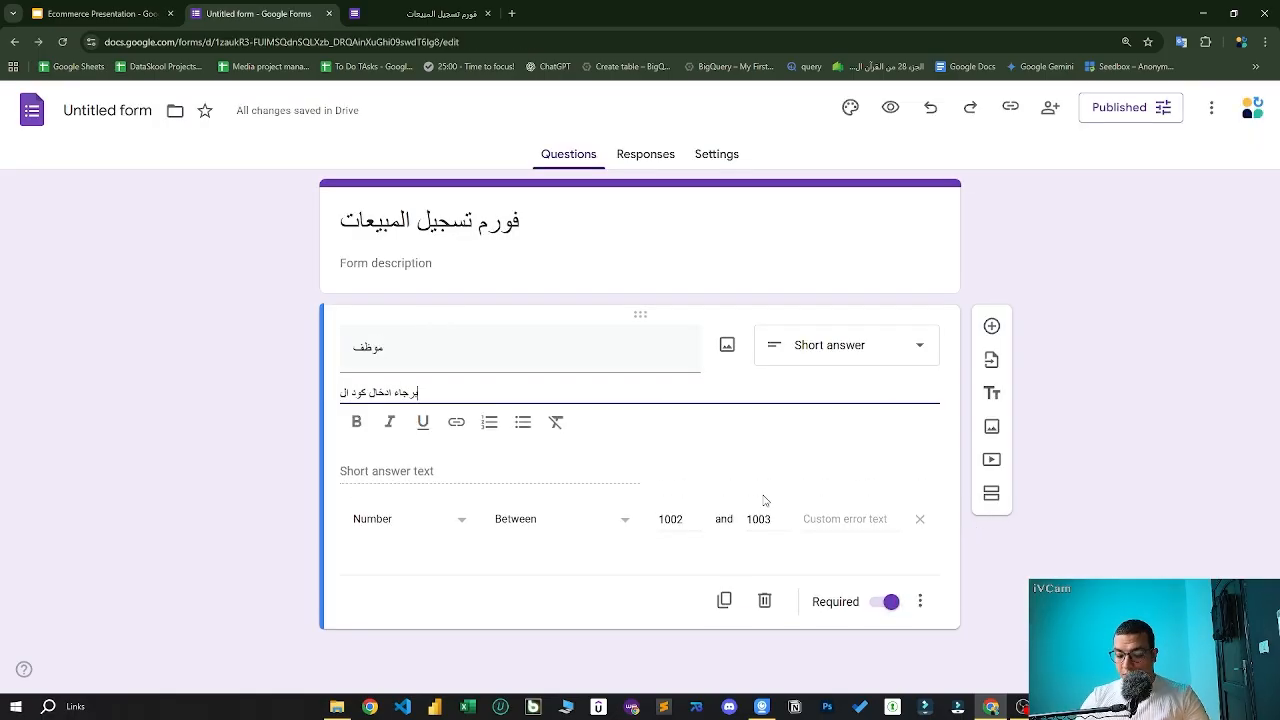
text(وظف)
click(807, 489)
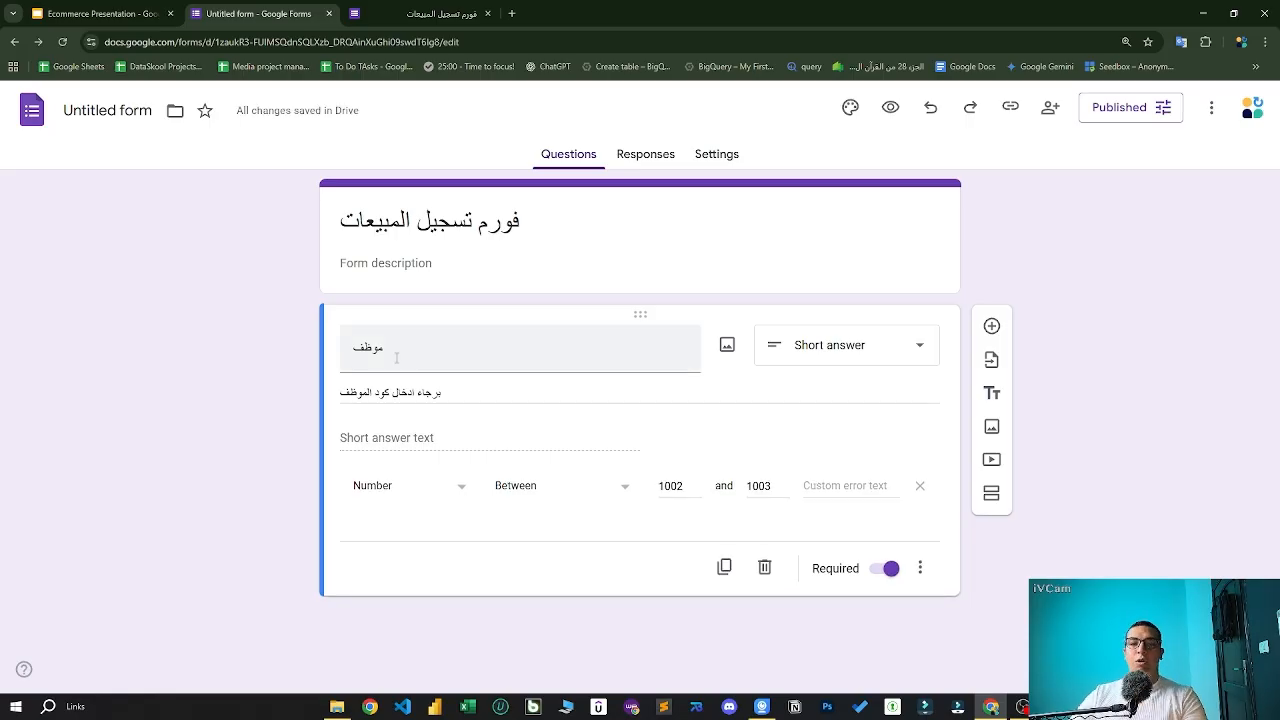
- Extend the question title with "كود الموظف" so it reads "موظف كود الموظف"
click(463, 349)
text(كود الموظف)
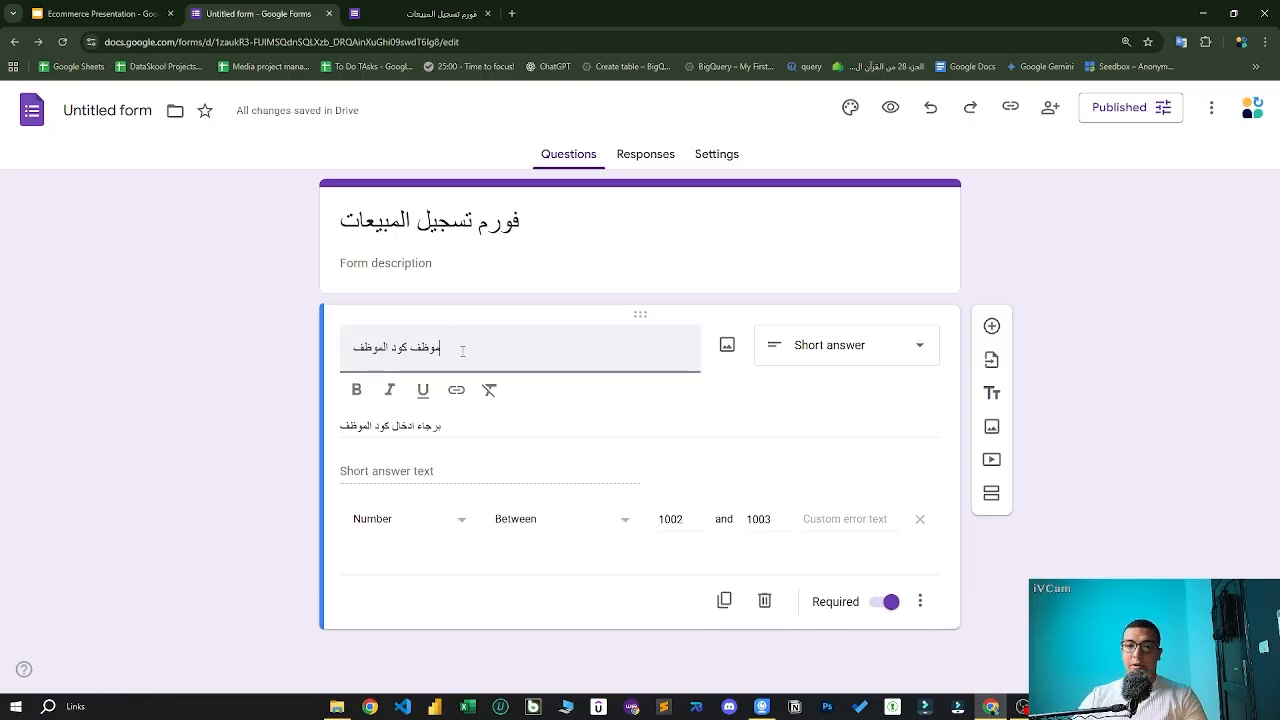
click(857, 505)
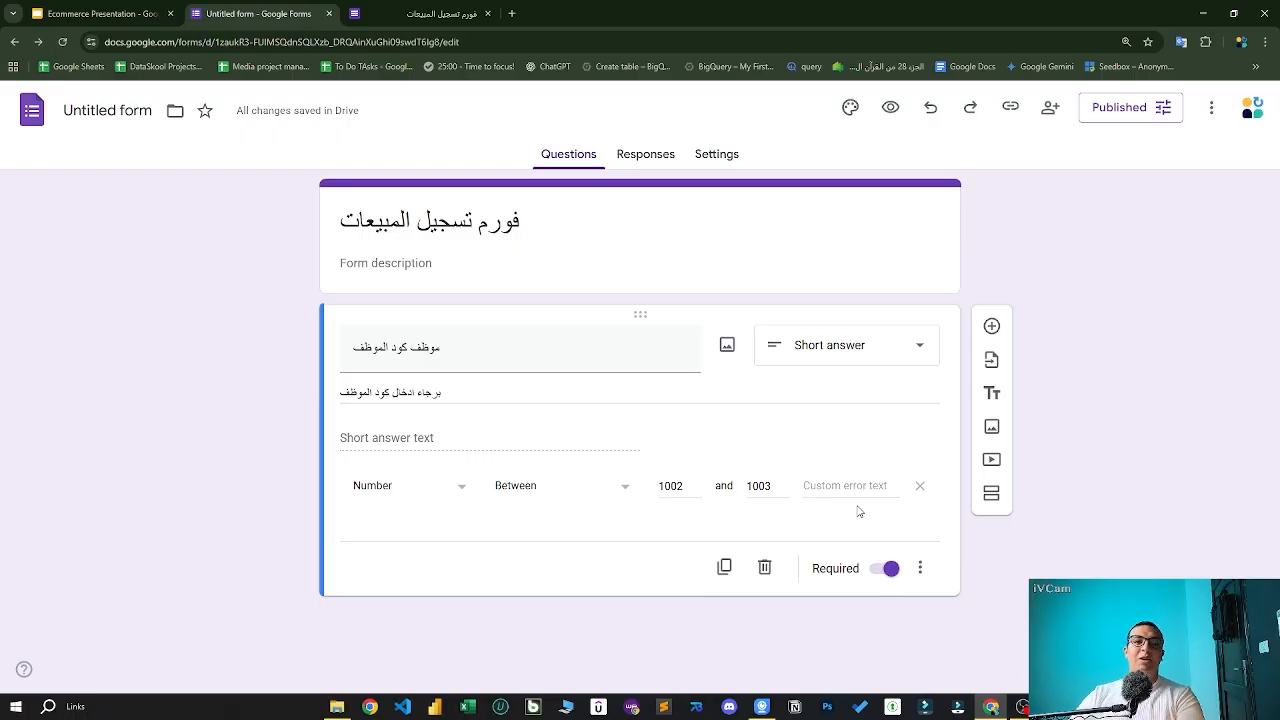
- Set the validation's custom error text to "برجاء ادخال كود الموظف بشكل صحيح"
click(858, 488)
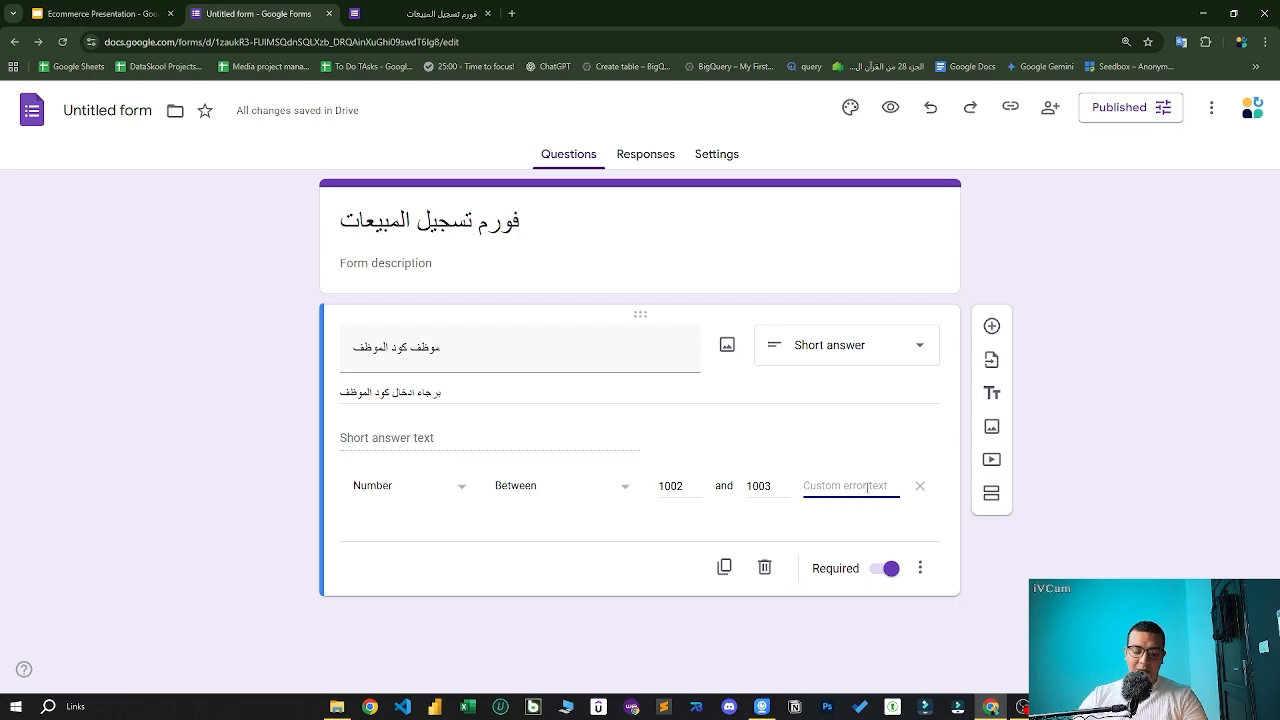
text(برجاء ا)
text(دخال كود الموظف بشك)
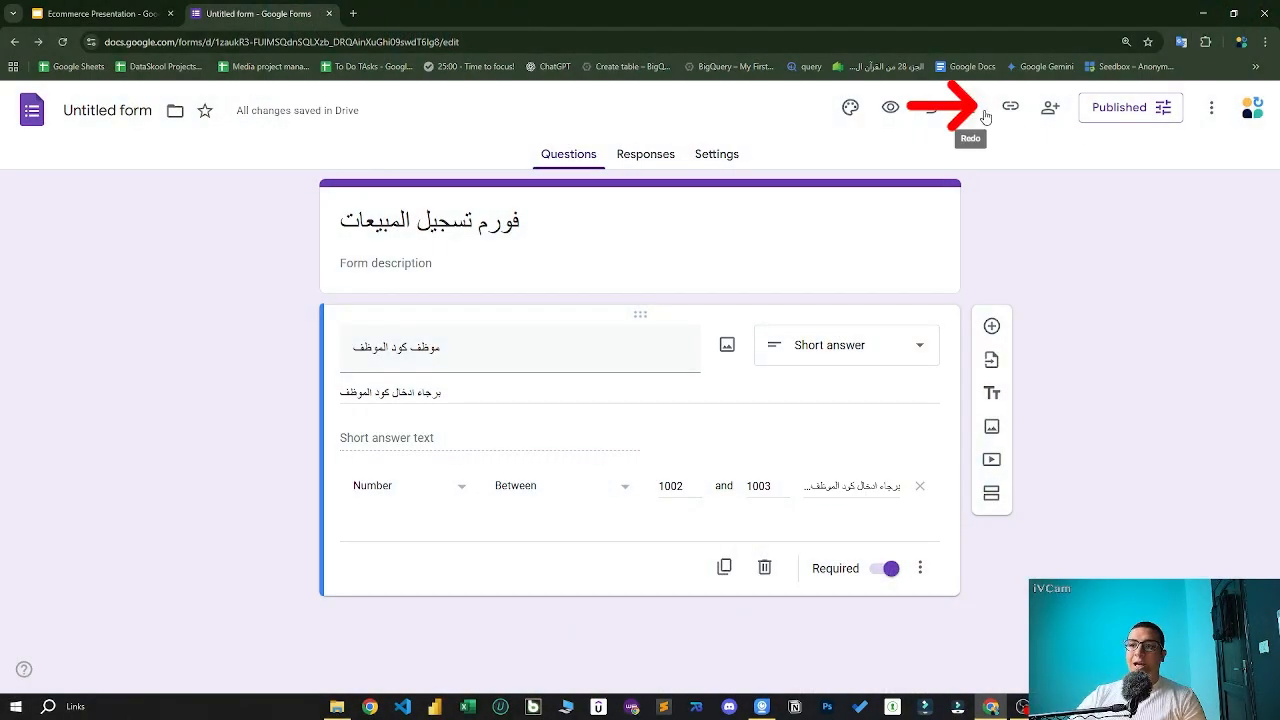
- Copy the responder link, save the published options, and open the live form from that link
click(1010, 110)
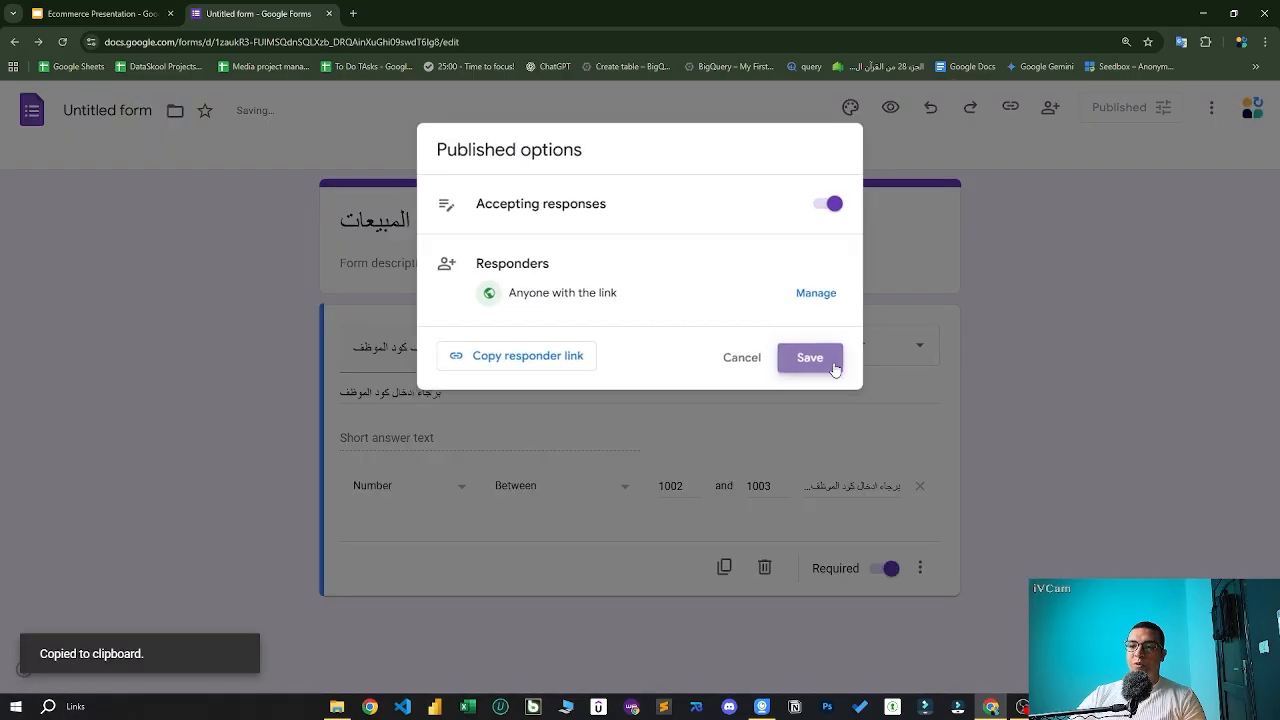
click(834, 368)
click(605, 41)
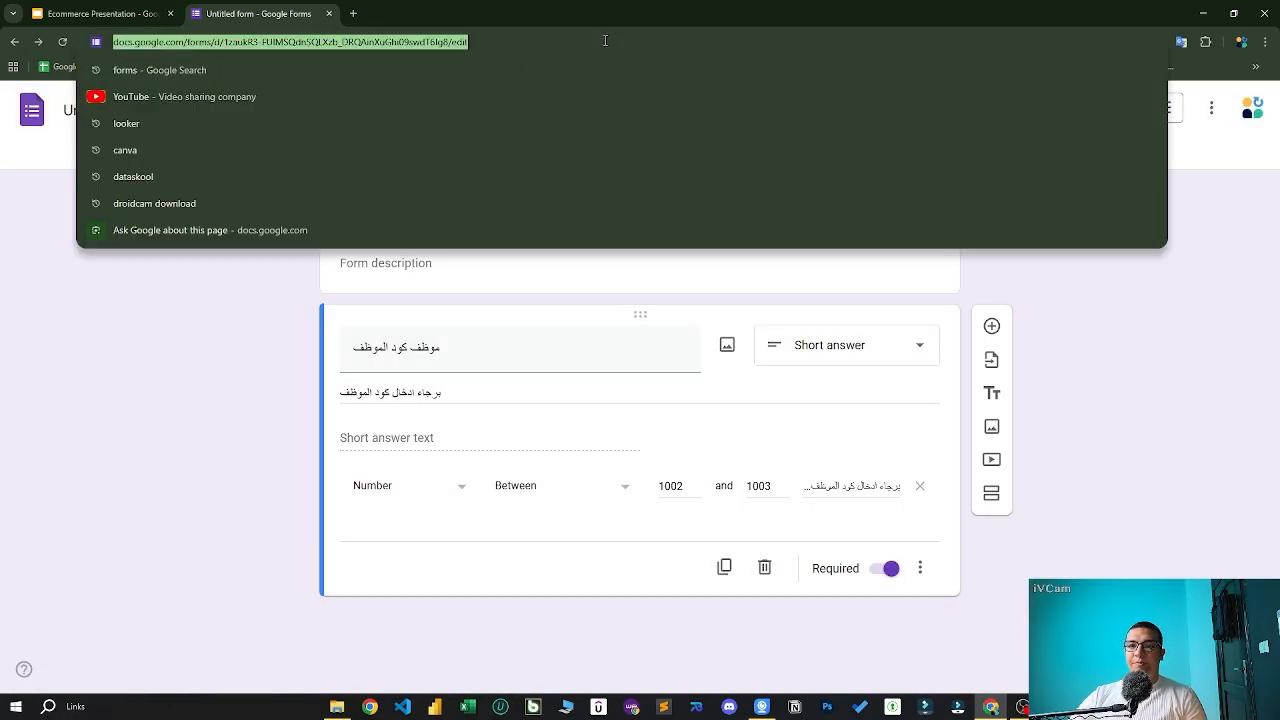
key(ctrl+v)
key(Return)
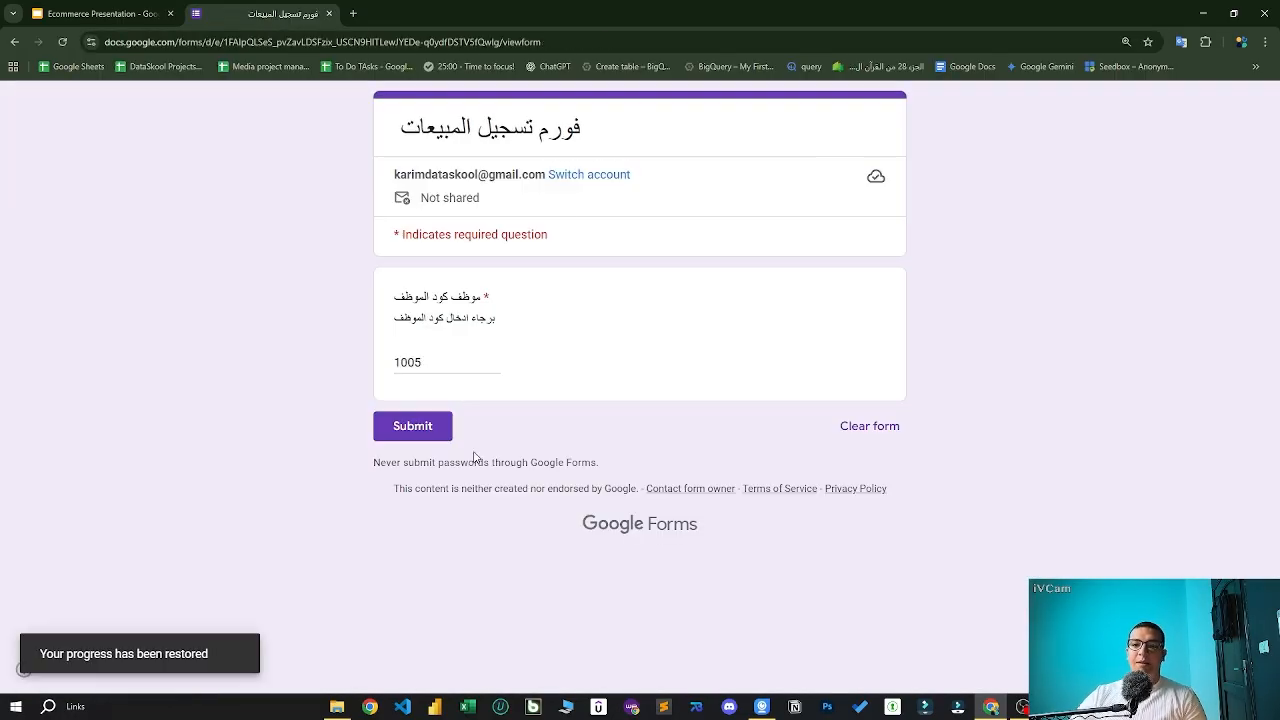
- Try to submit the employee code answer 1005 and examine the custom error text
double_click(472, 358)
key(BackSpace)
text(1005)
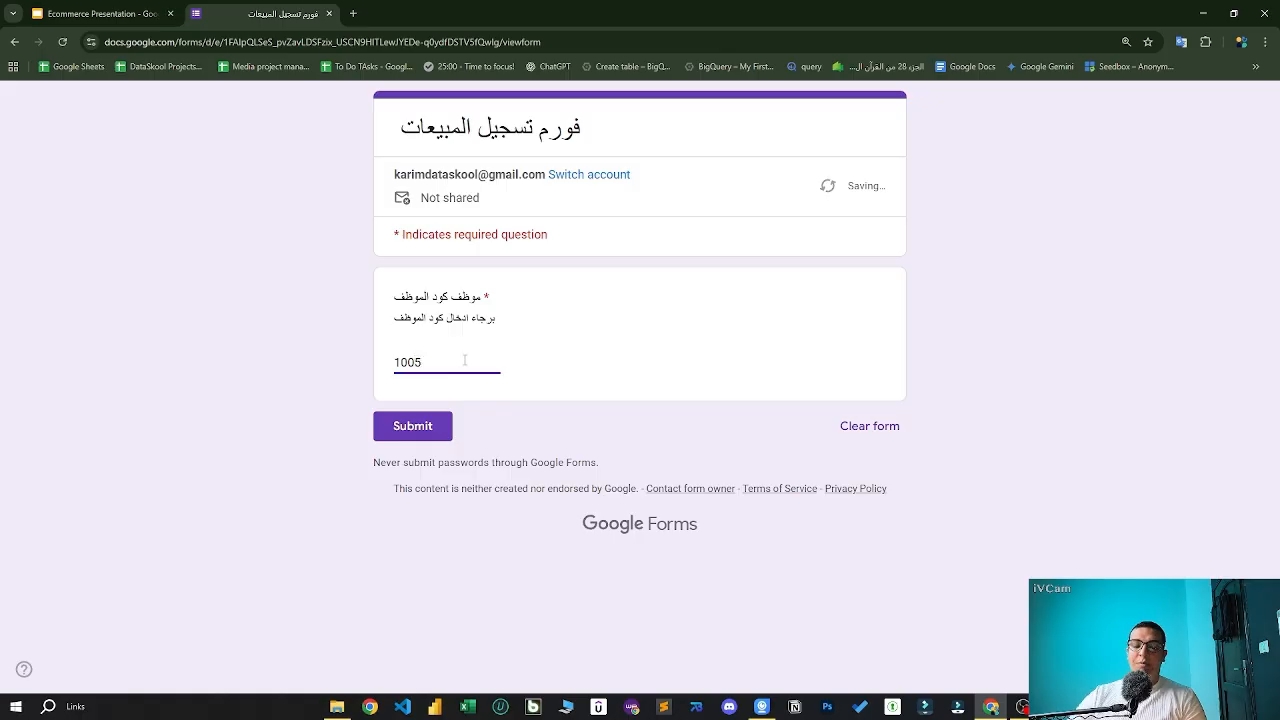
click(430, 427)
triple_click(494, 397)
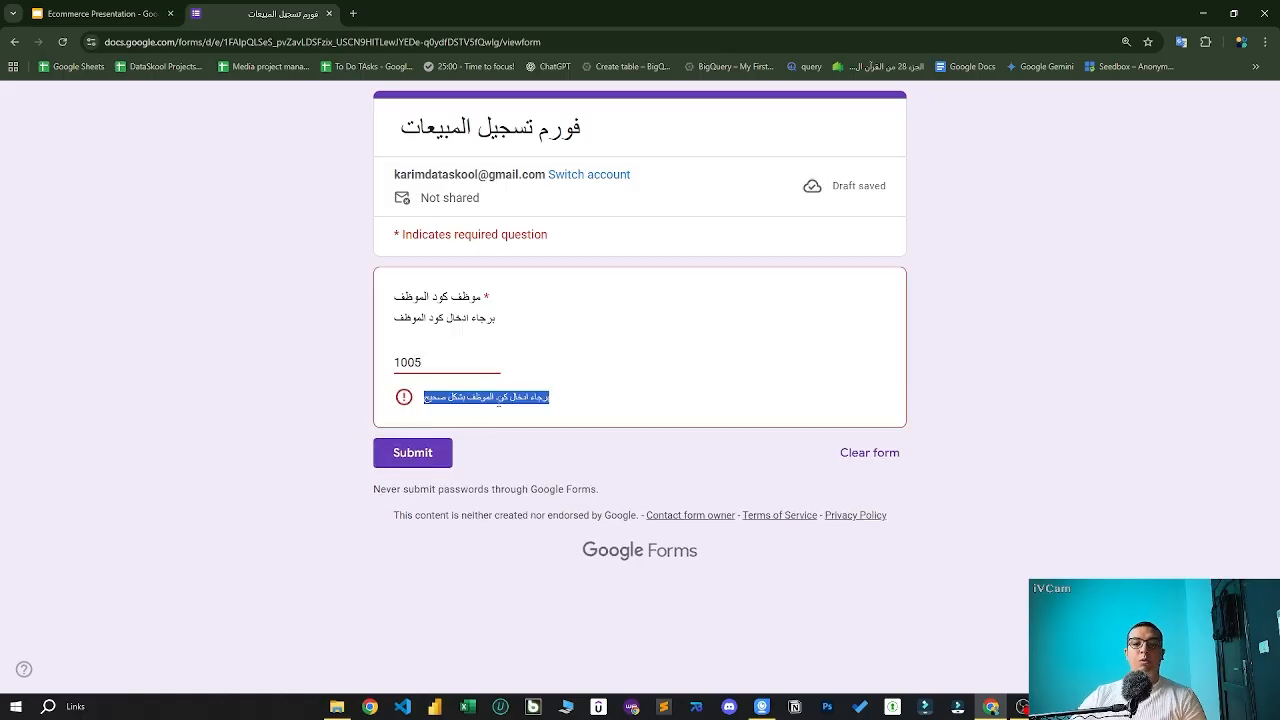
- Submit the form with employee code 1003 and start another response
double_click(488, 356)
text(100)
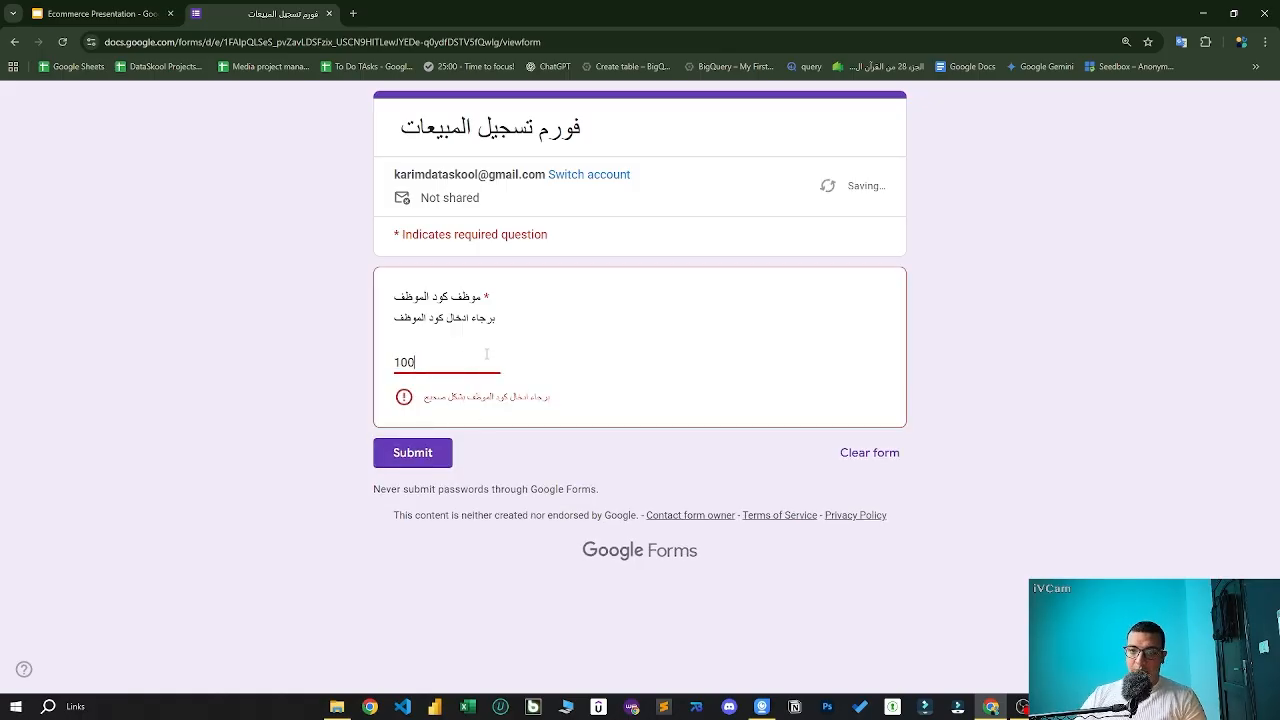
text(4)
double_click(466, 366)
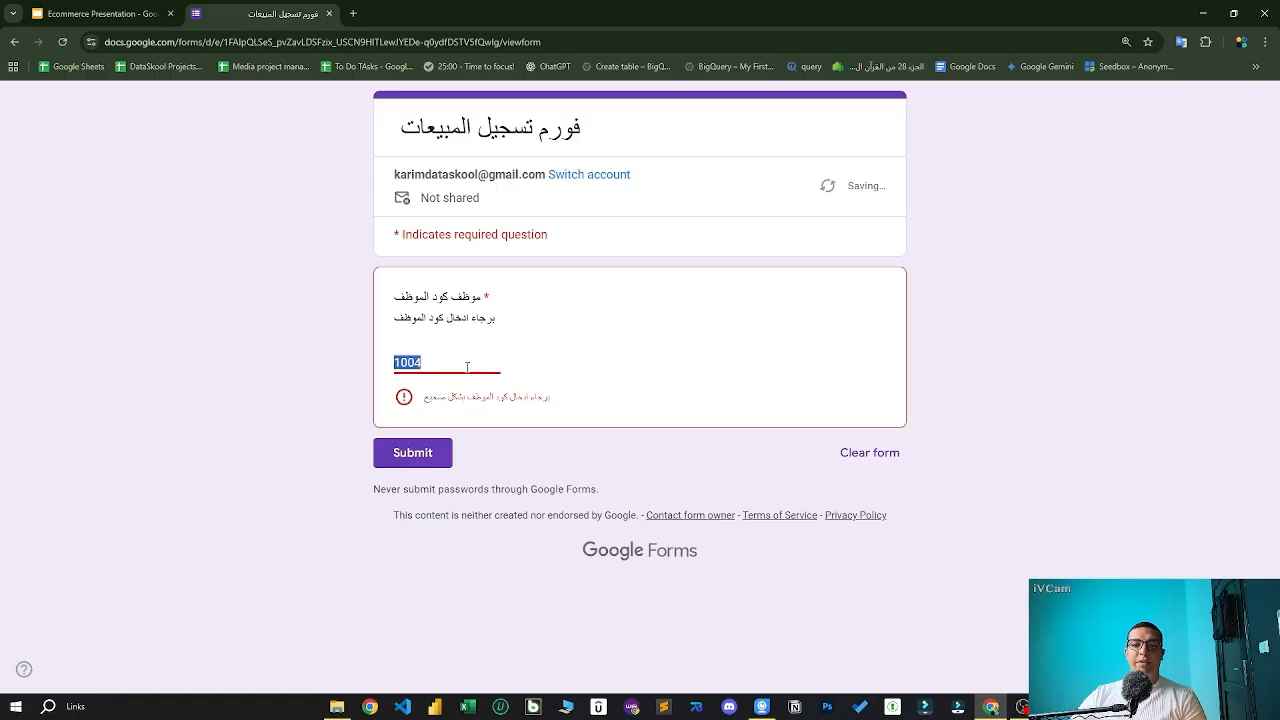
text(1003)
key(Return)
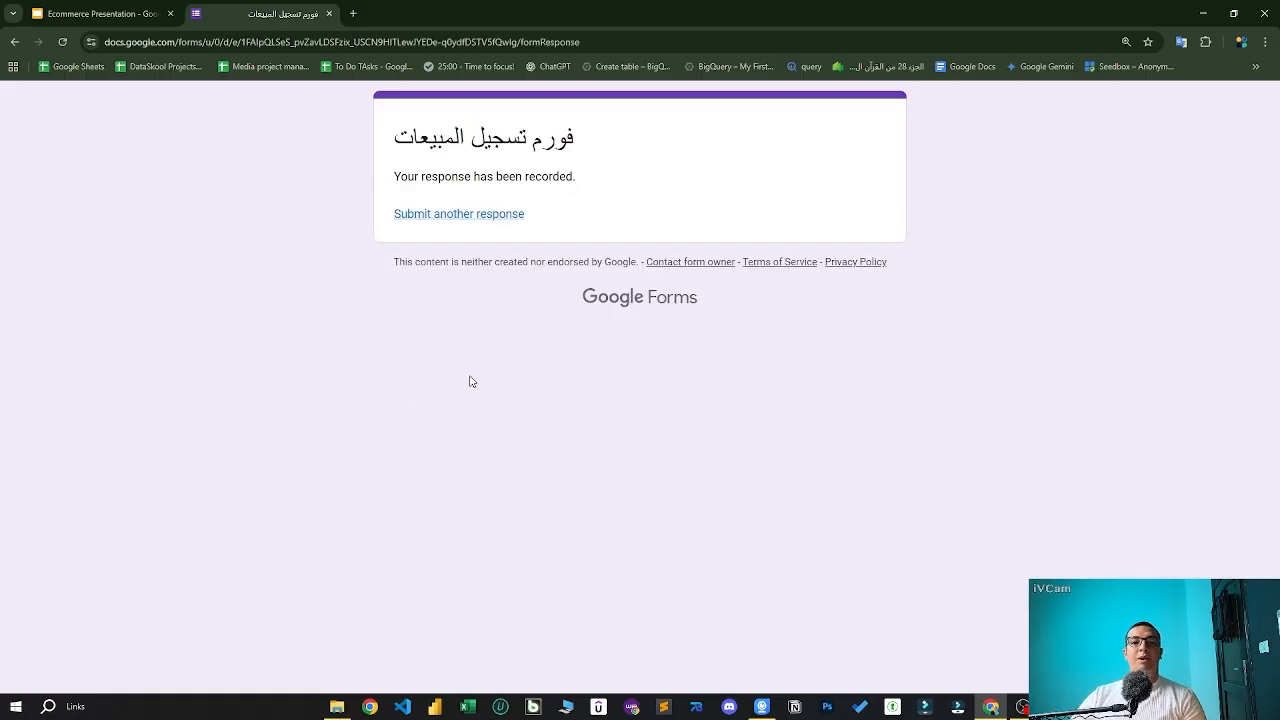
click(499, 212)
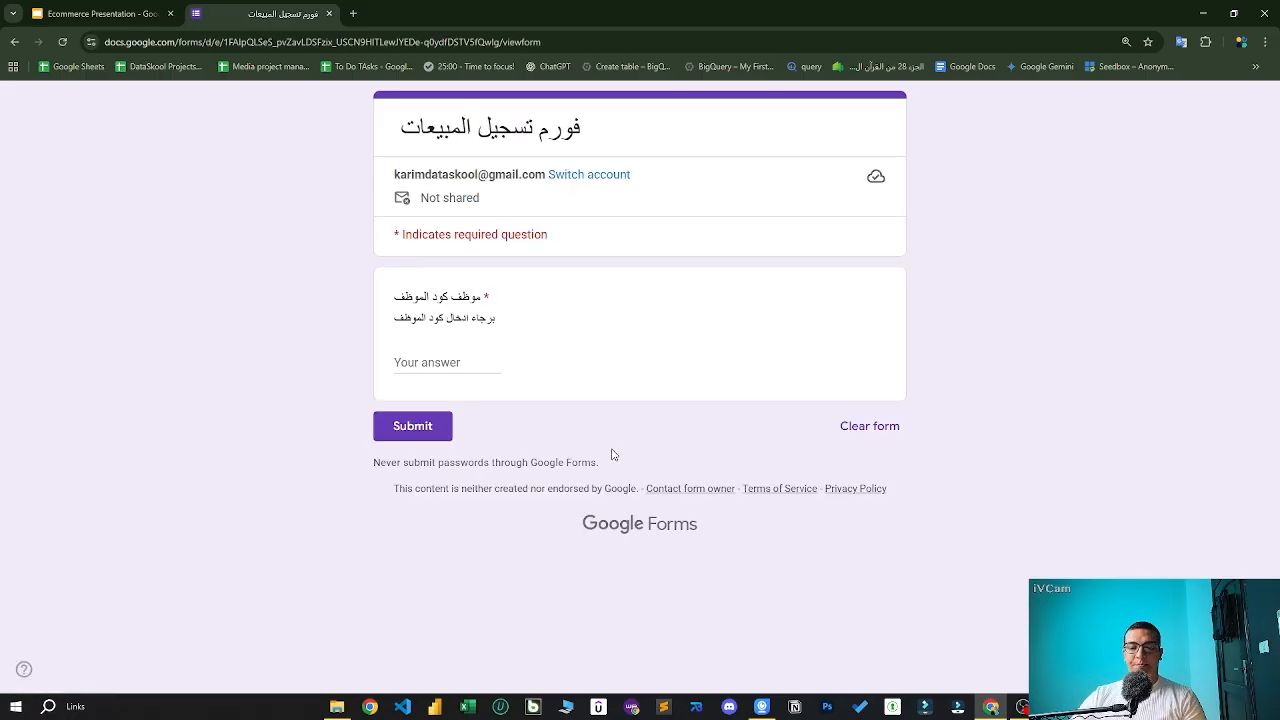
- Return to the form editor and add a required short-answer question titled "رقم العميل"
key(alt+Left)
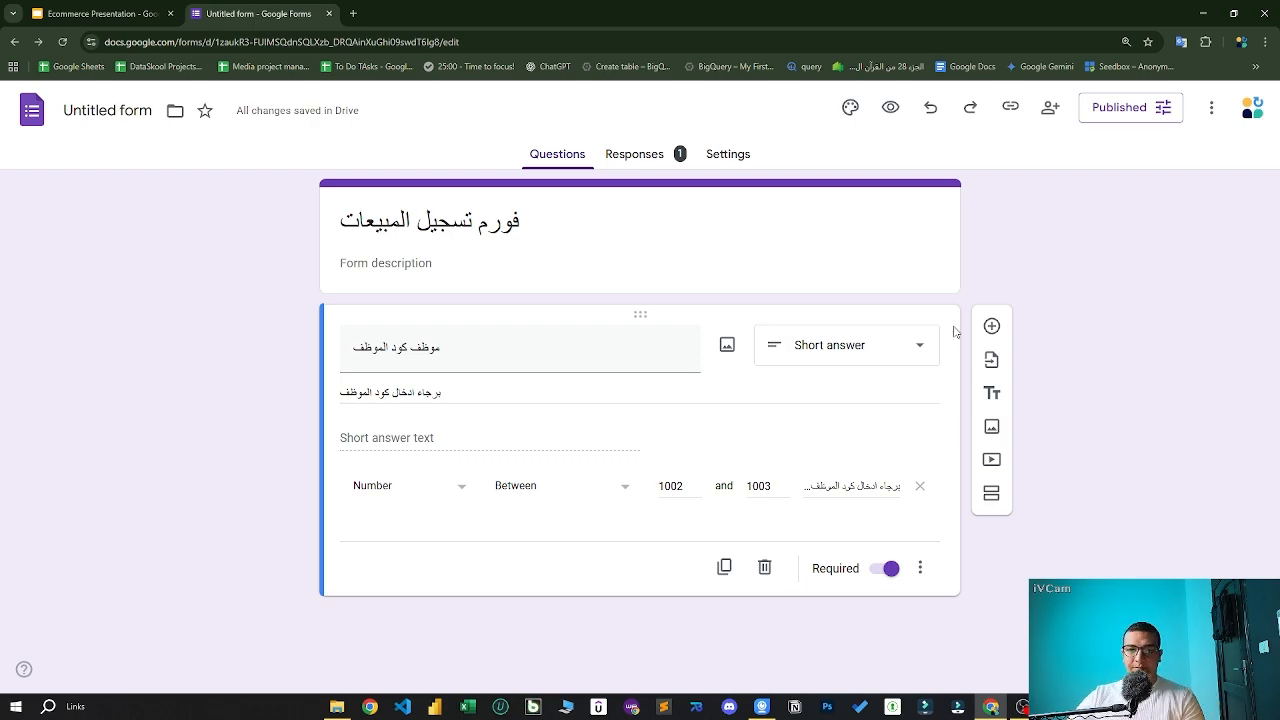
click(992, 328)
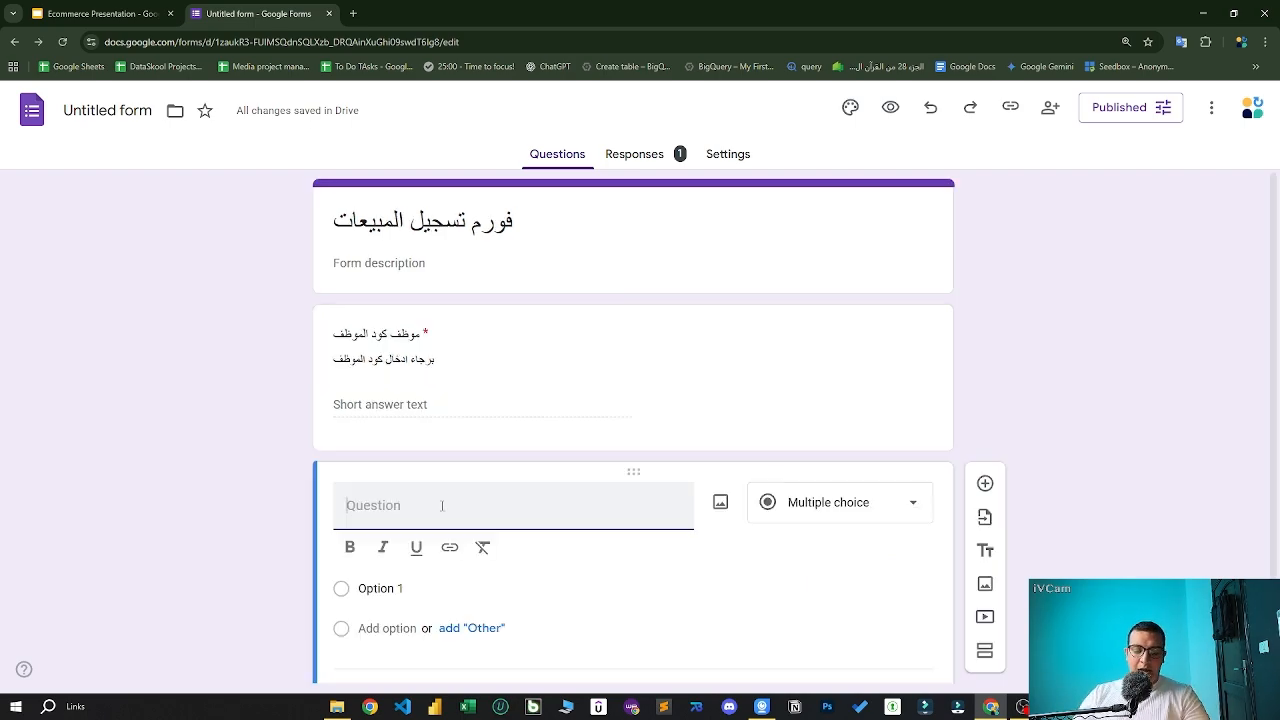
text(رقم العمل)
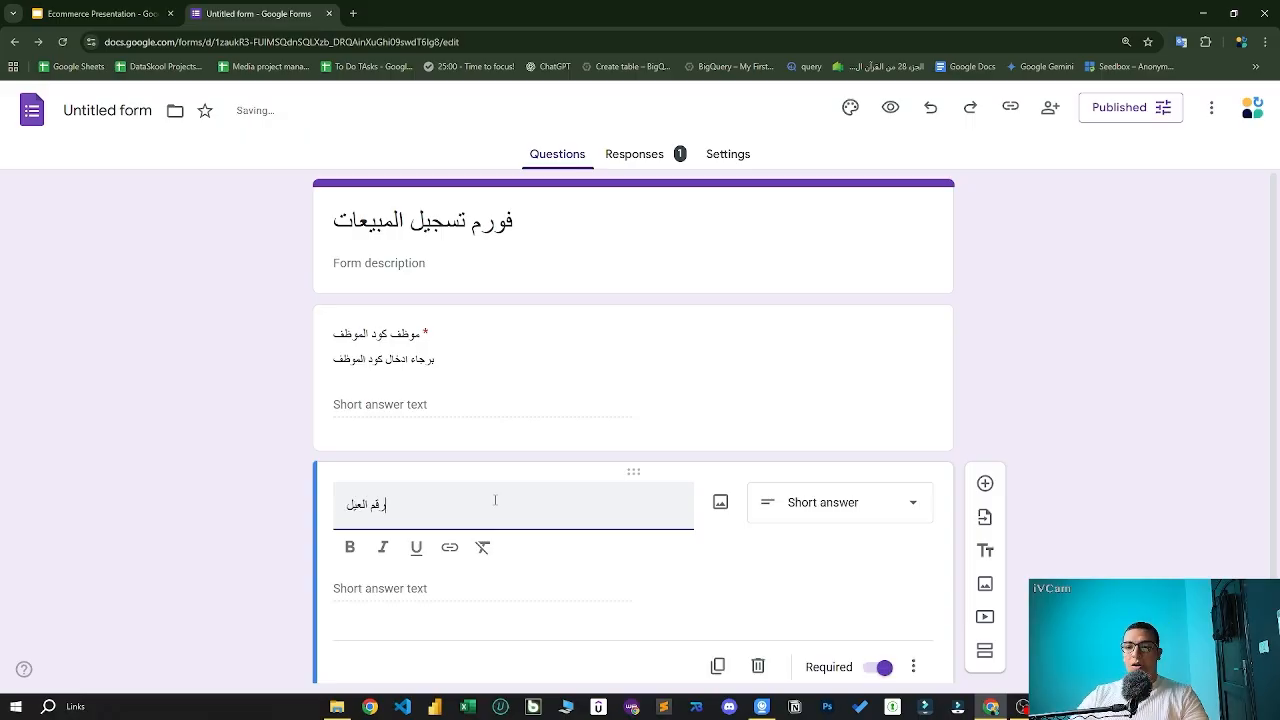
- Enable response validation on the رقم العميل question and set its rule type to Length
click(925, 676)
click(913, 634)
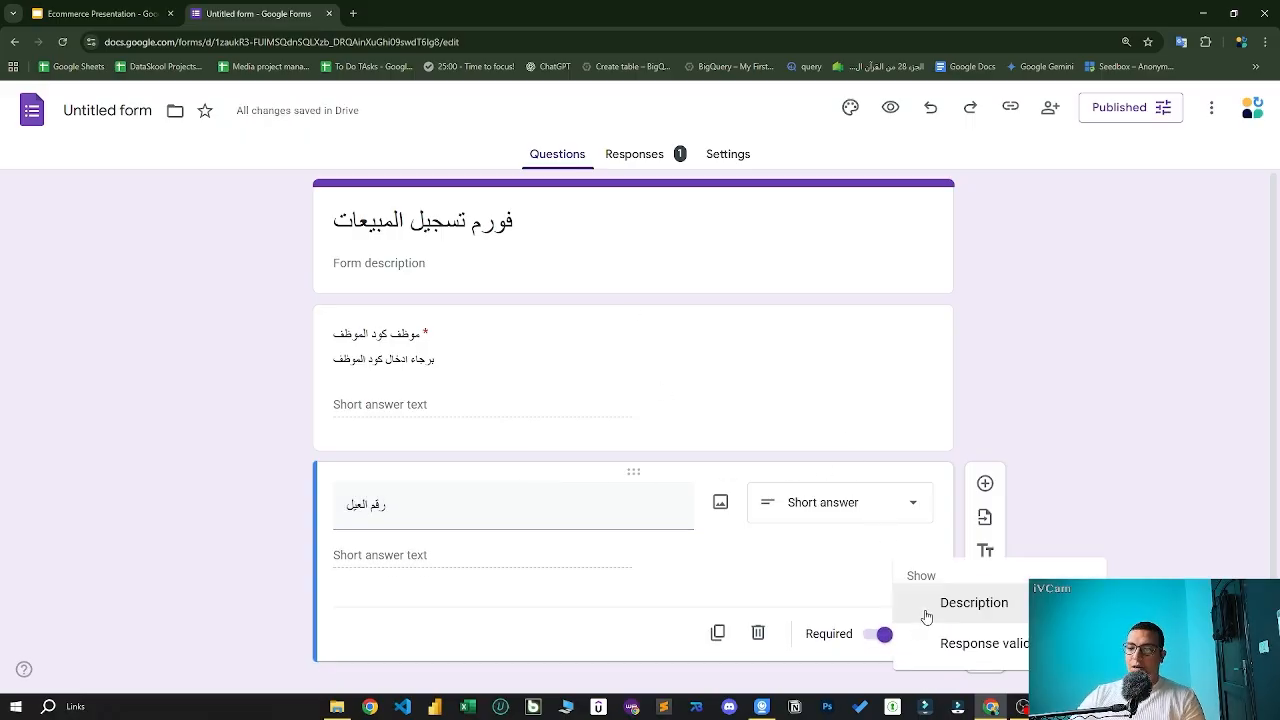
click(983, 645)
scroll(423, 549, down, 1)
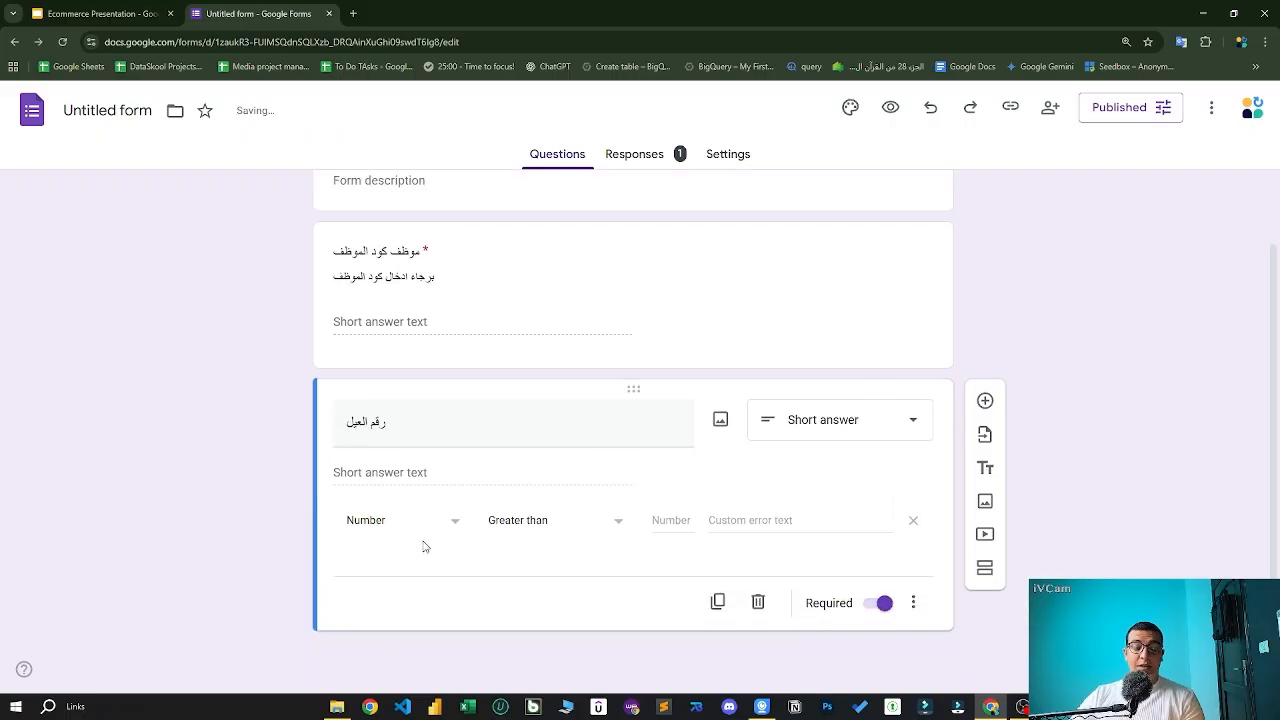
click(437, 524)
click(403, 606)
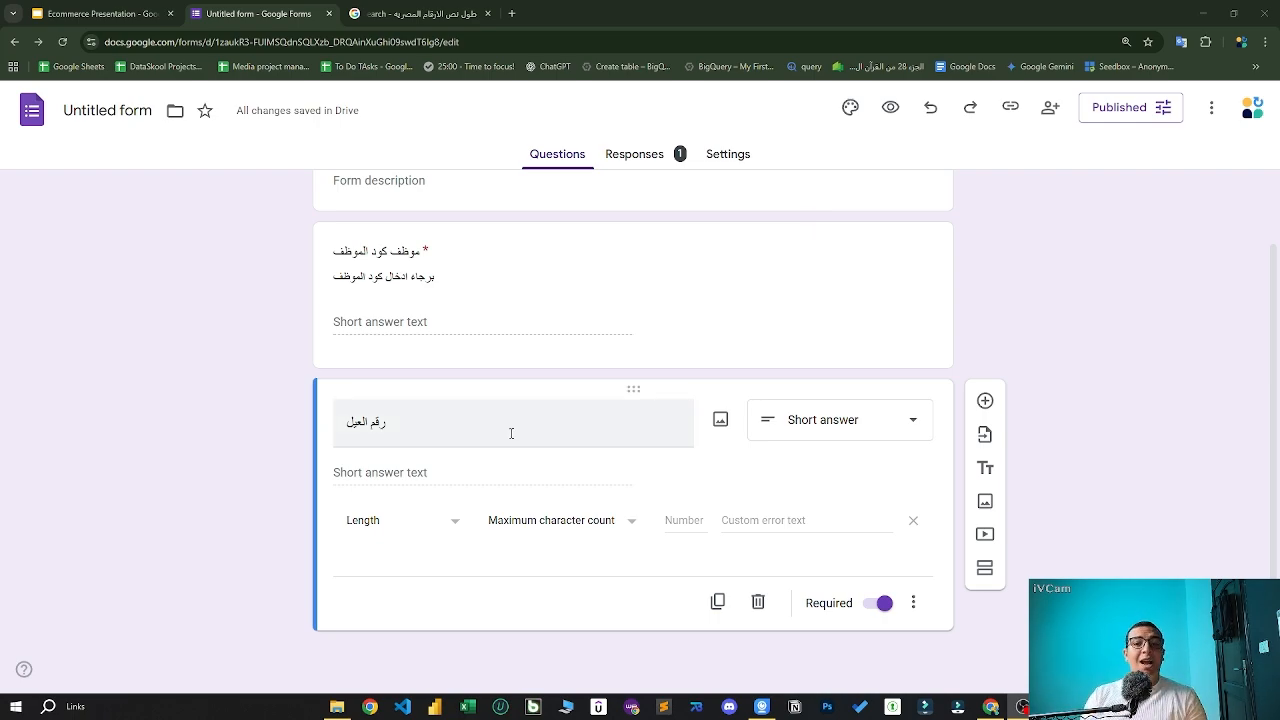
- Limit the customer number question رقم العيل to a maximum character count of 11 and save the published options
click(684, 520)
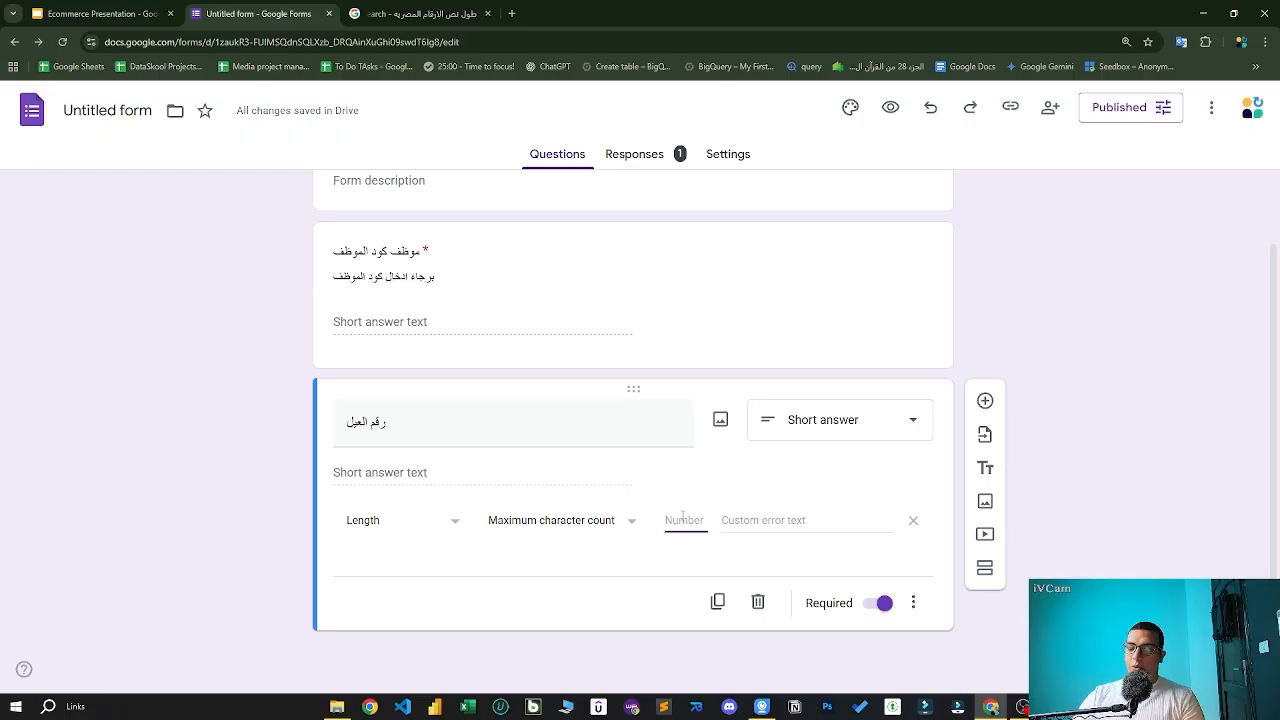
text(11)
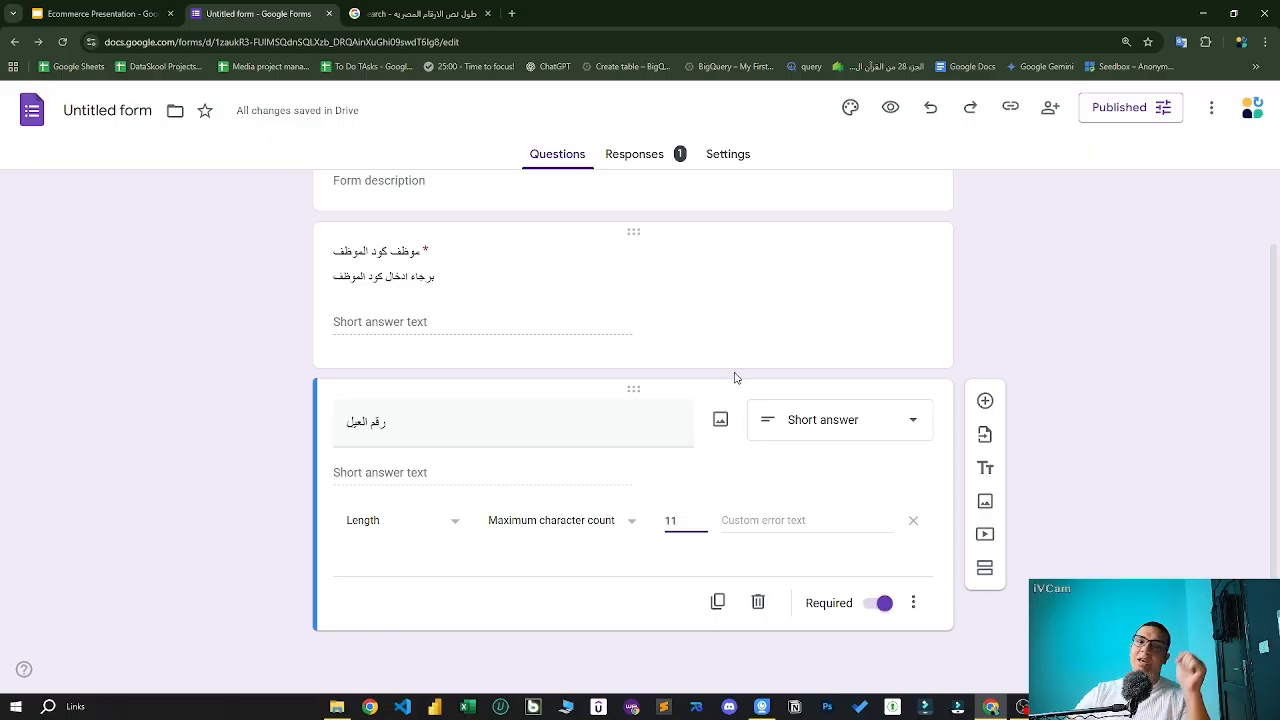
click(1095, 110)
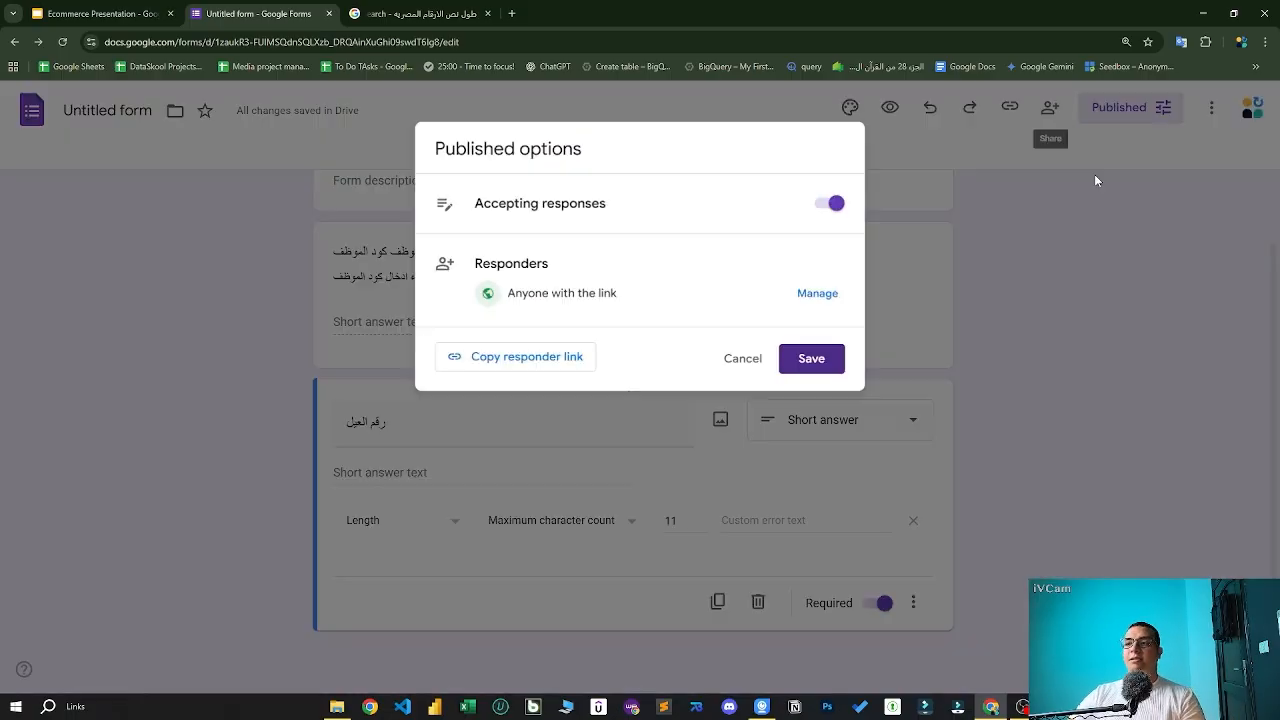
click(818, 360)
- Preview the form, test the رقم العيل question with a number longer than 11 digits, and return to the editor
click(889, 107)
click(525, 501)
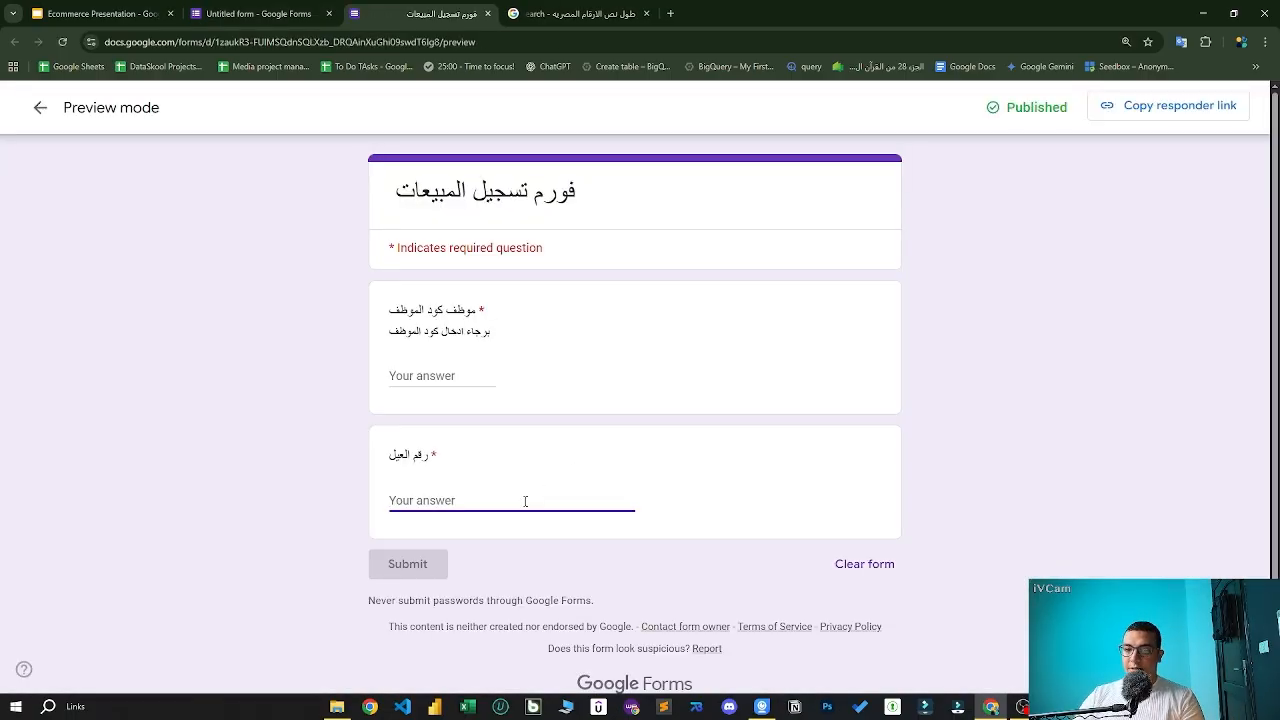
text(01120)
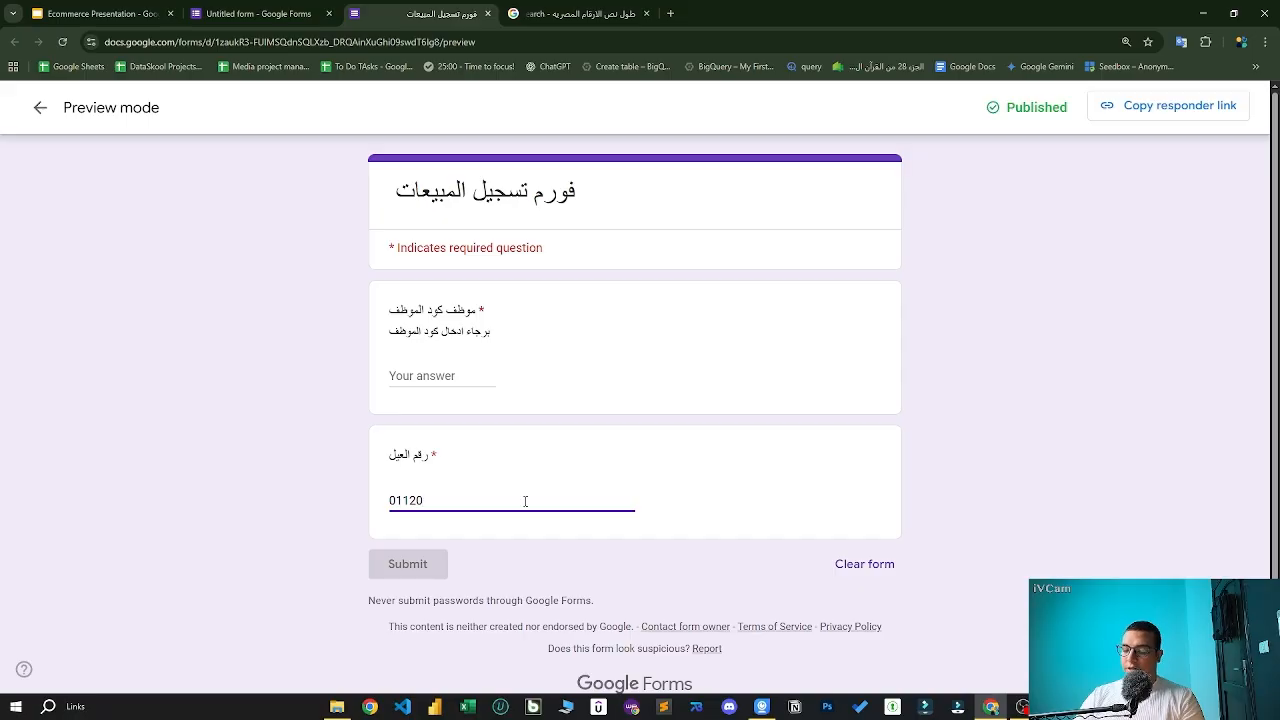
text(5555555)
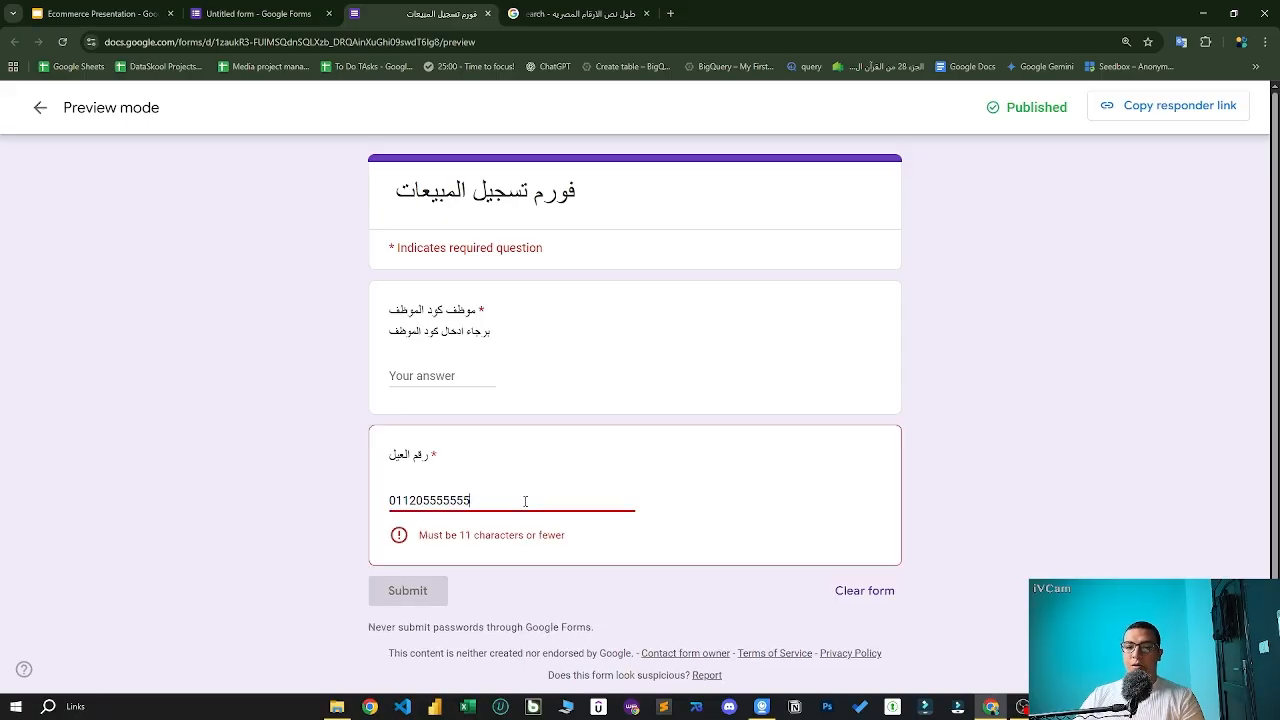
text(5)
key(BackSpace)
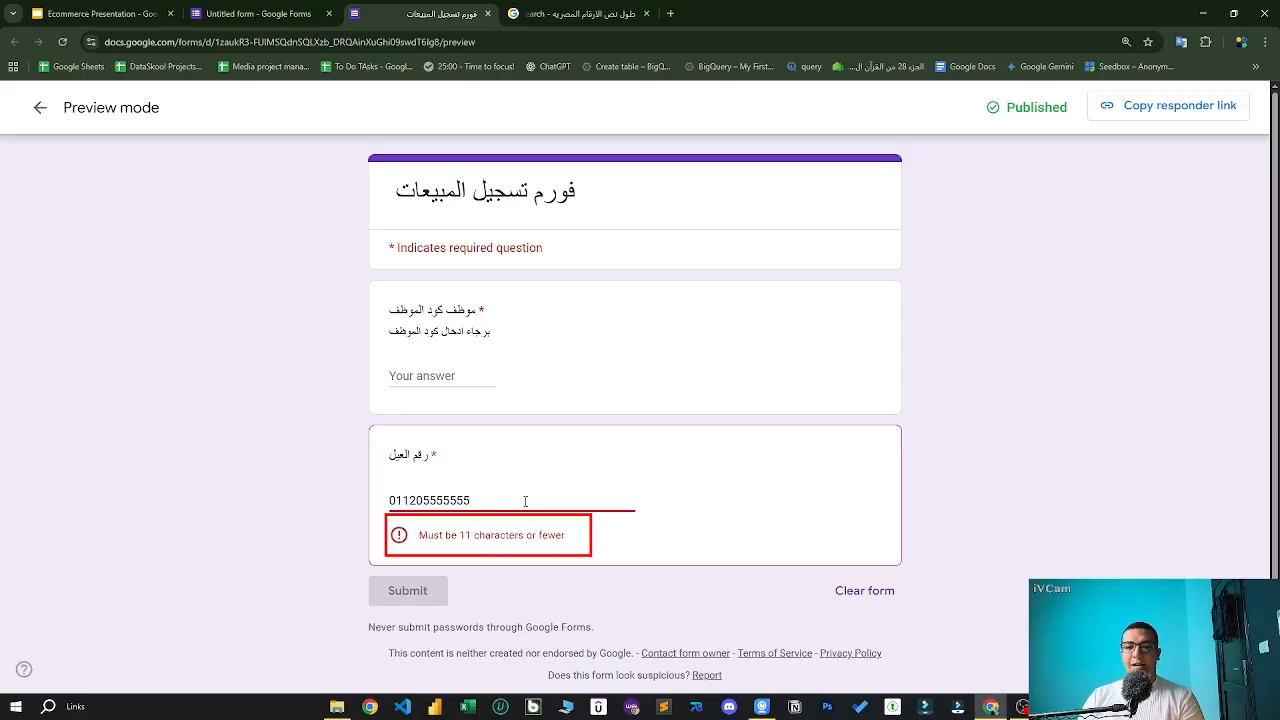
triple_click(502, 535)
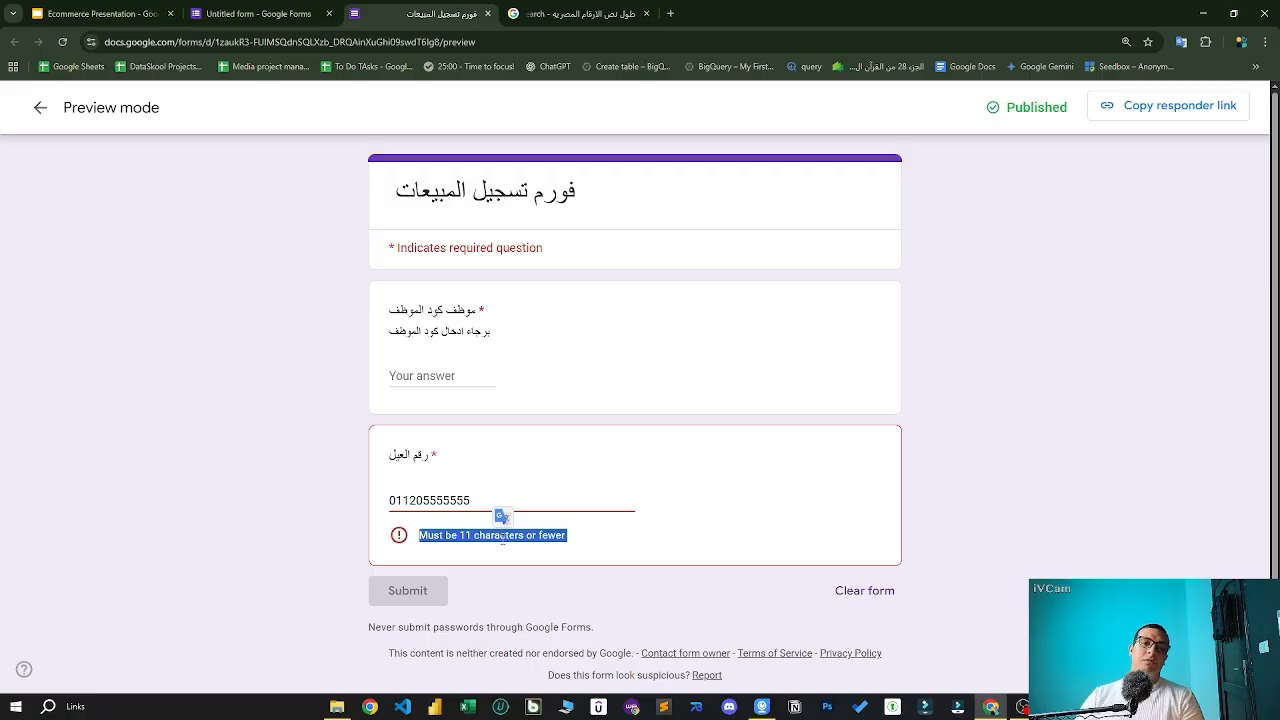
click(488, 13)
click(697, 126)
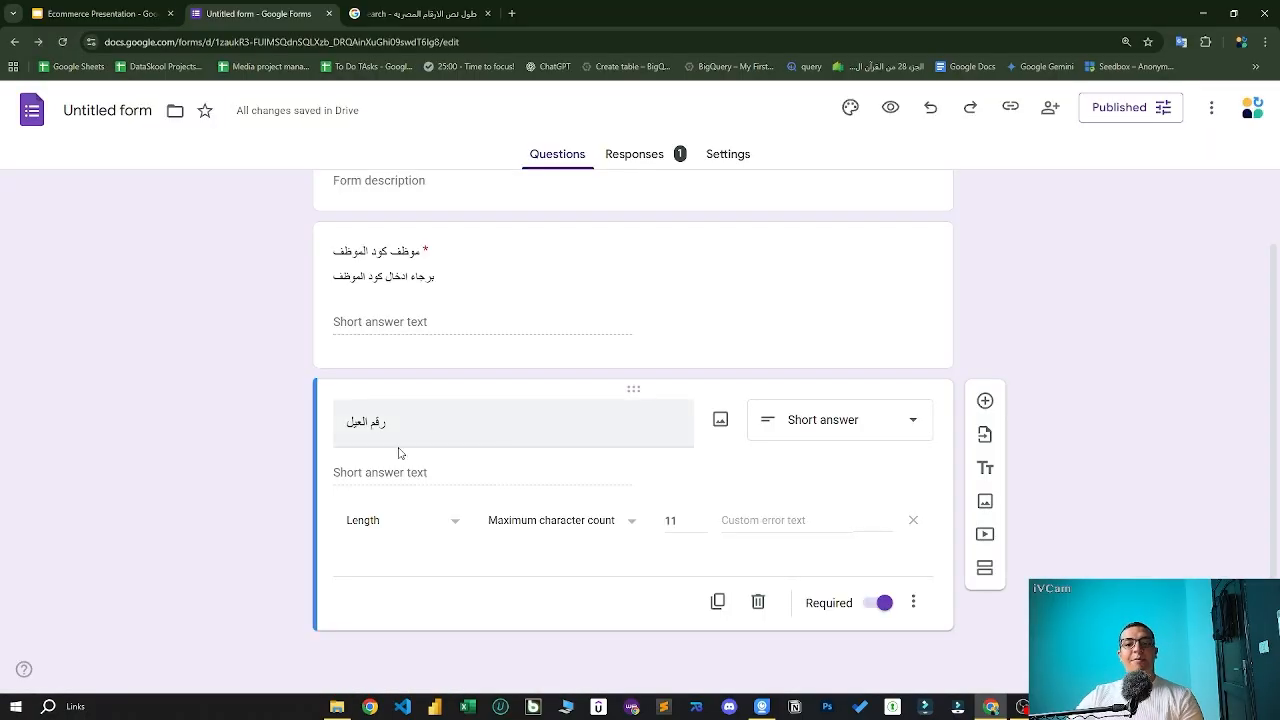
- Add required short-answer questions "اسم العميل", "العنوان" and "المنطقه", plus a required Dropdown question "المحافظه"
click(985, 400)
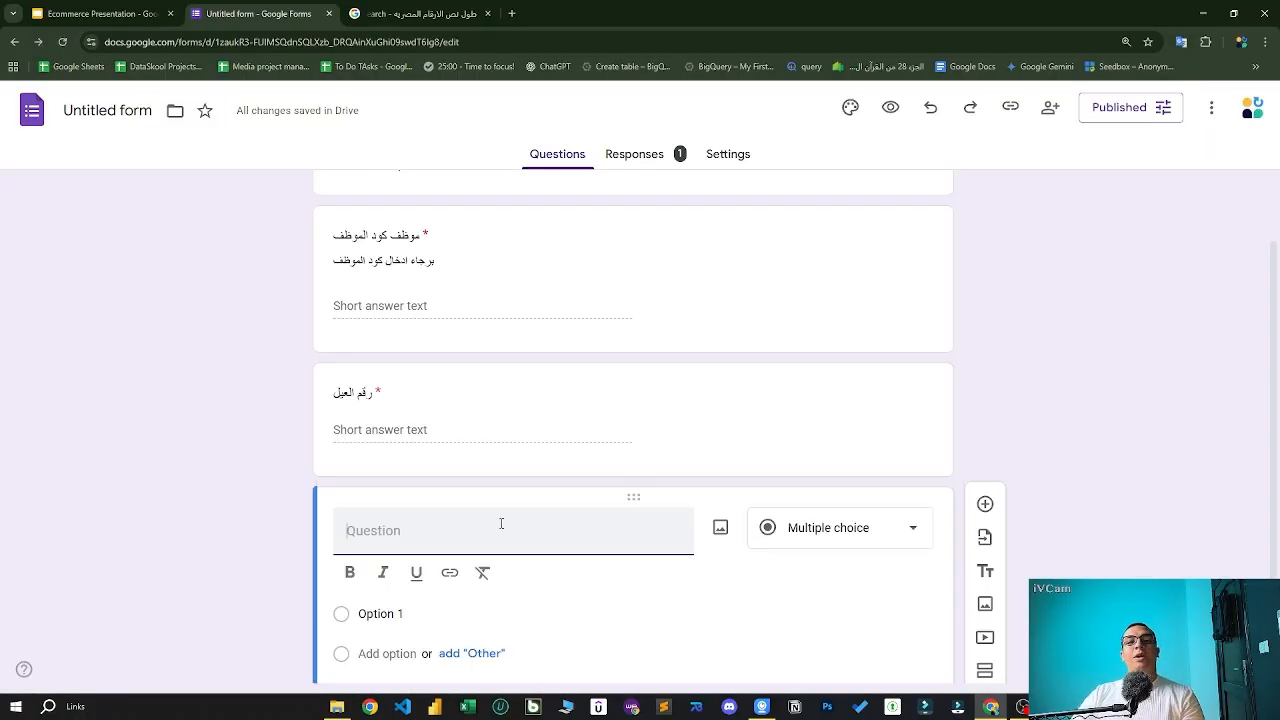
text(اسم ال)
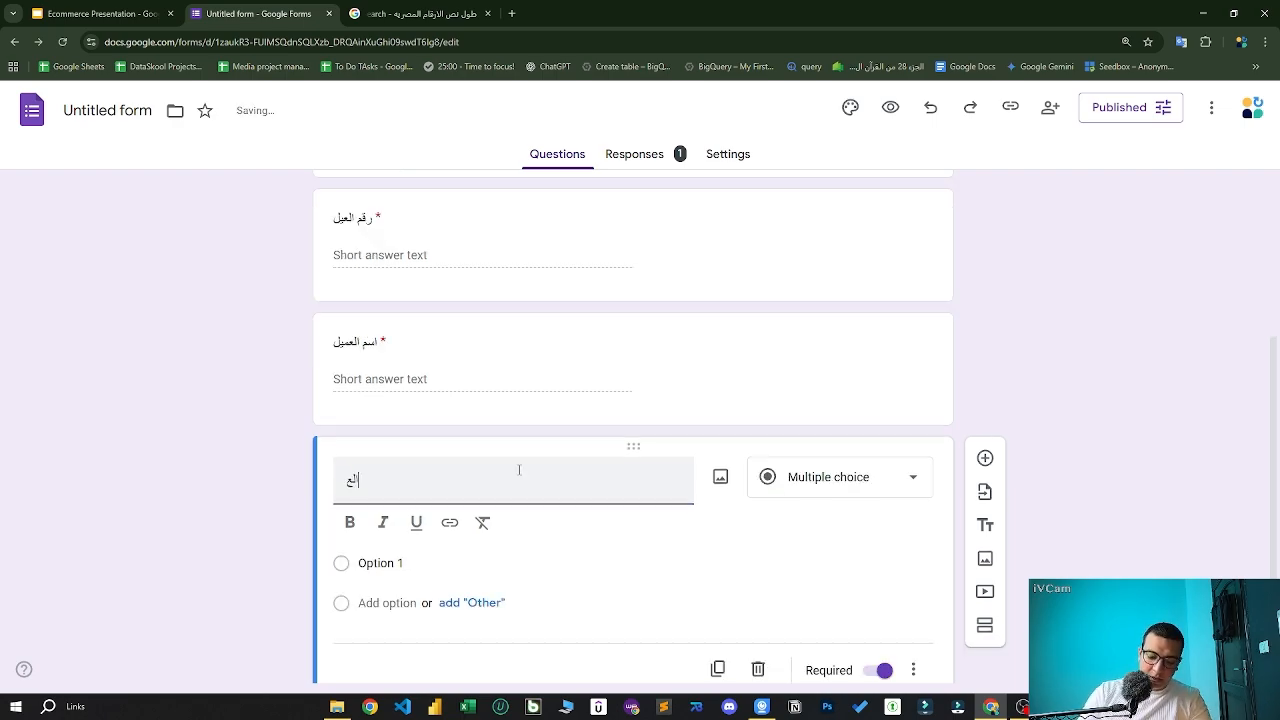
text(لمنطقه)
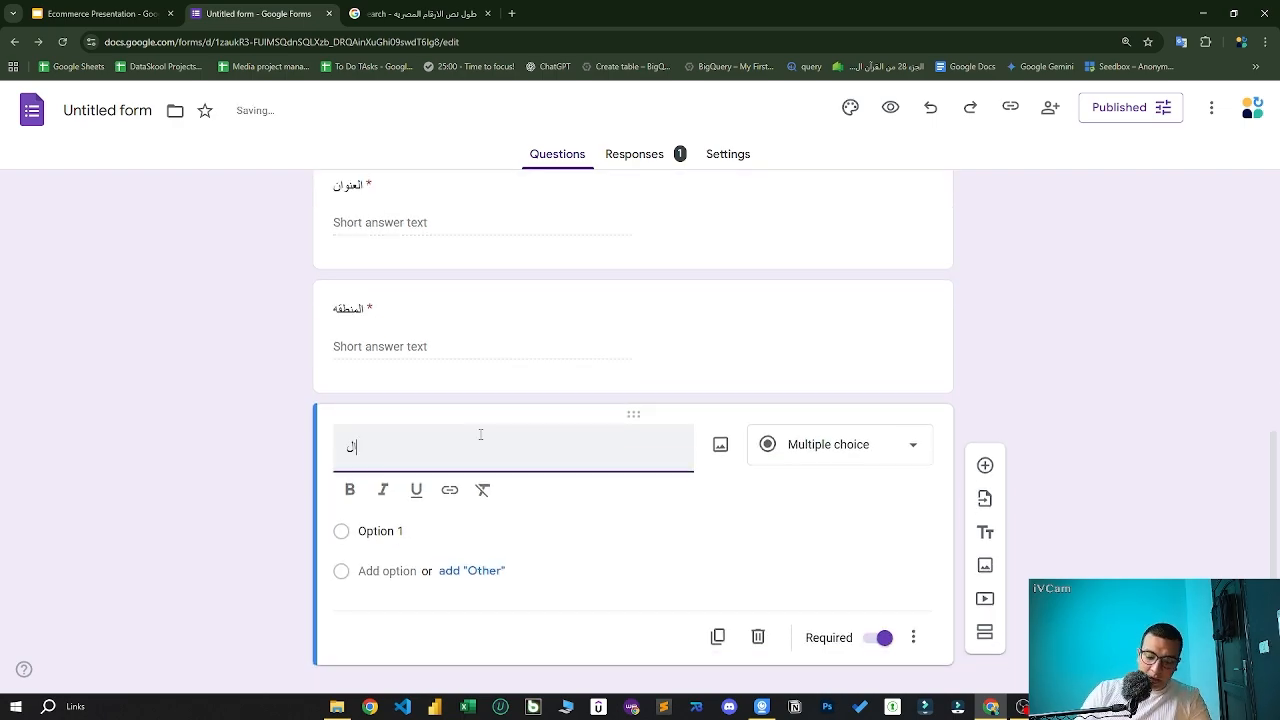
text(حافظه)
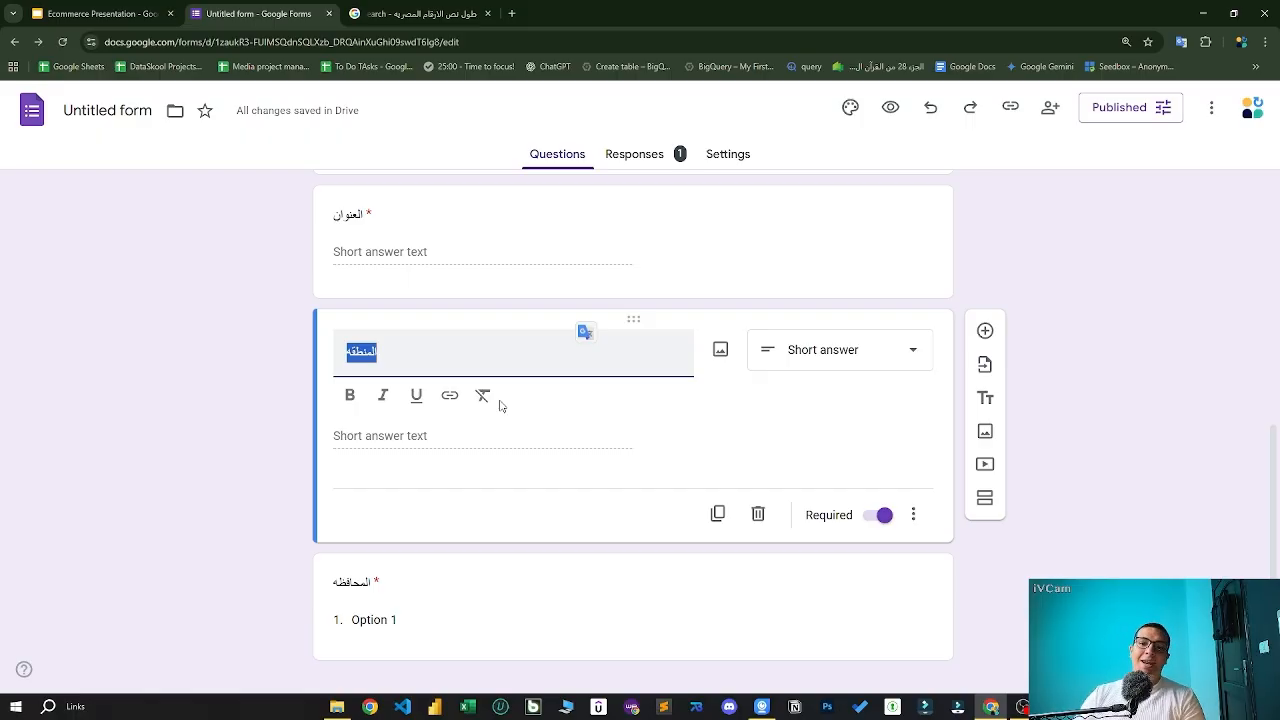
- Change the answer type of the المنطقه question to Dropdown
click(851, 362)
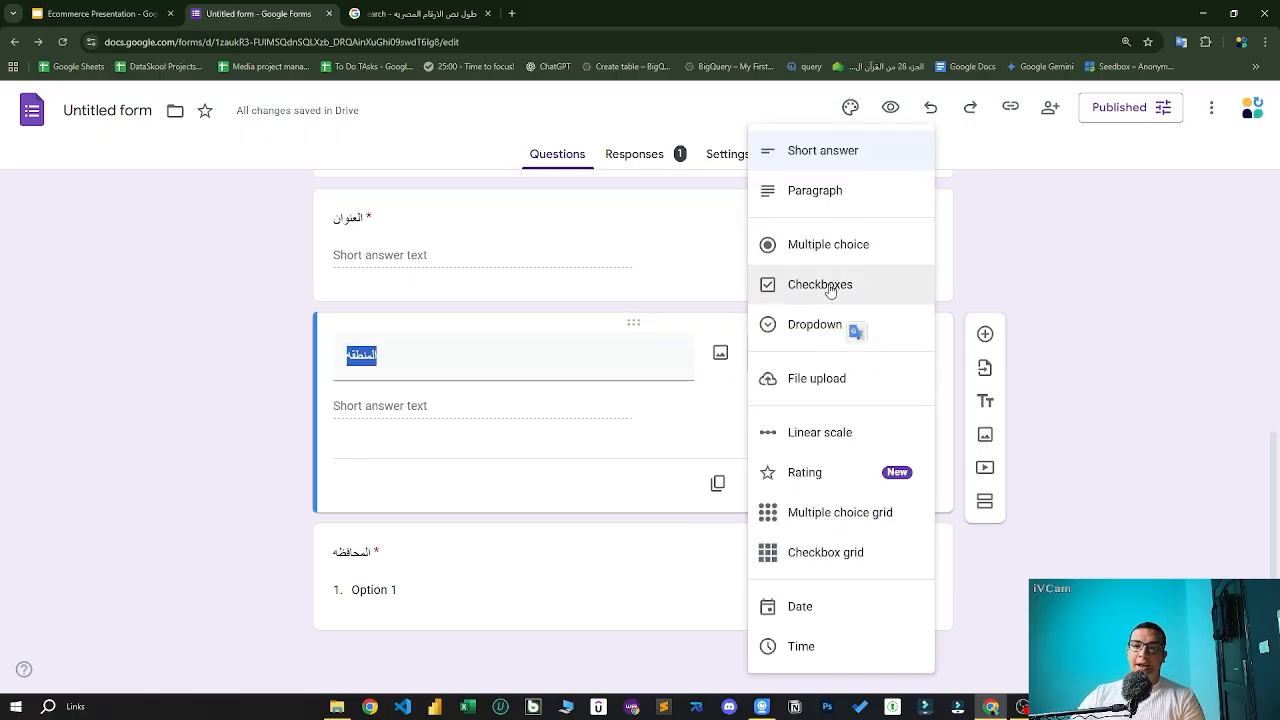
click(800, 334)
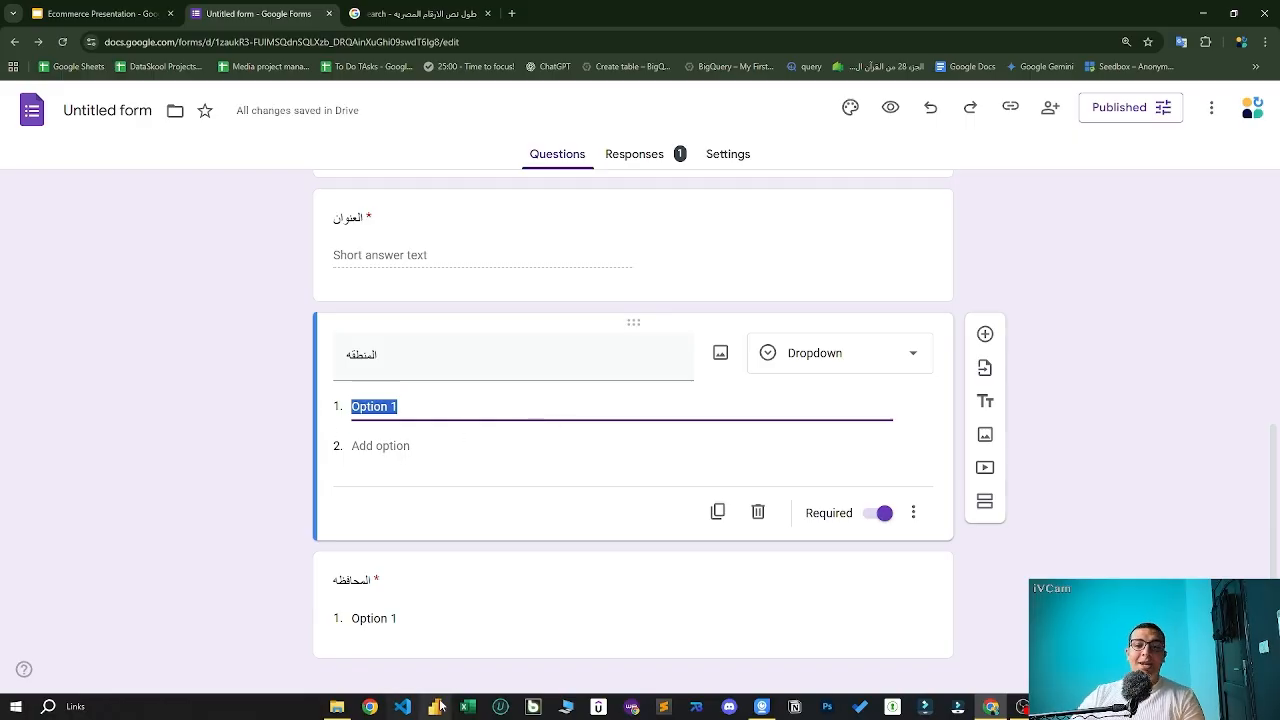
click(482, 630)
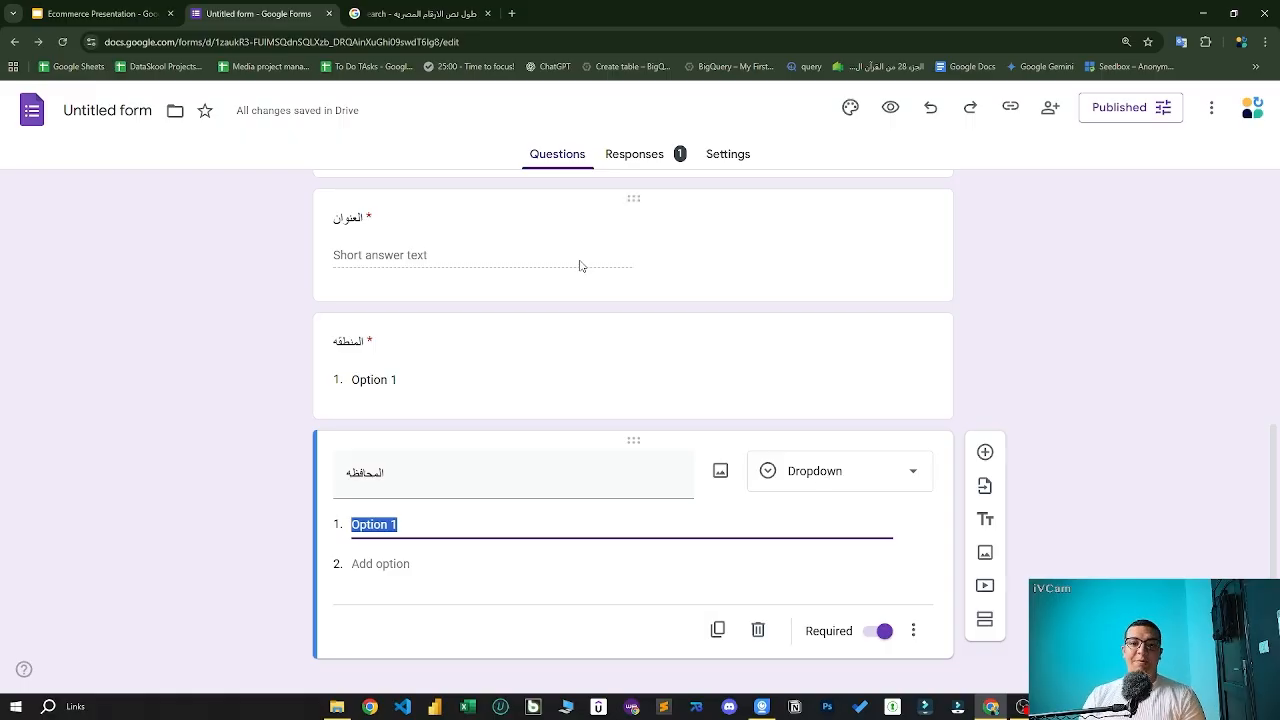
scroll(530, 320, down, 1)
click(467, 348)
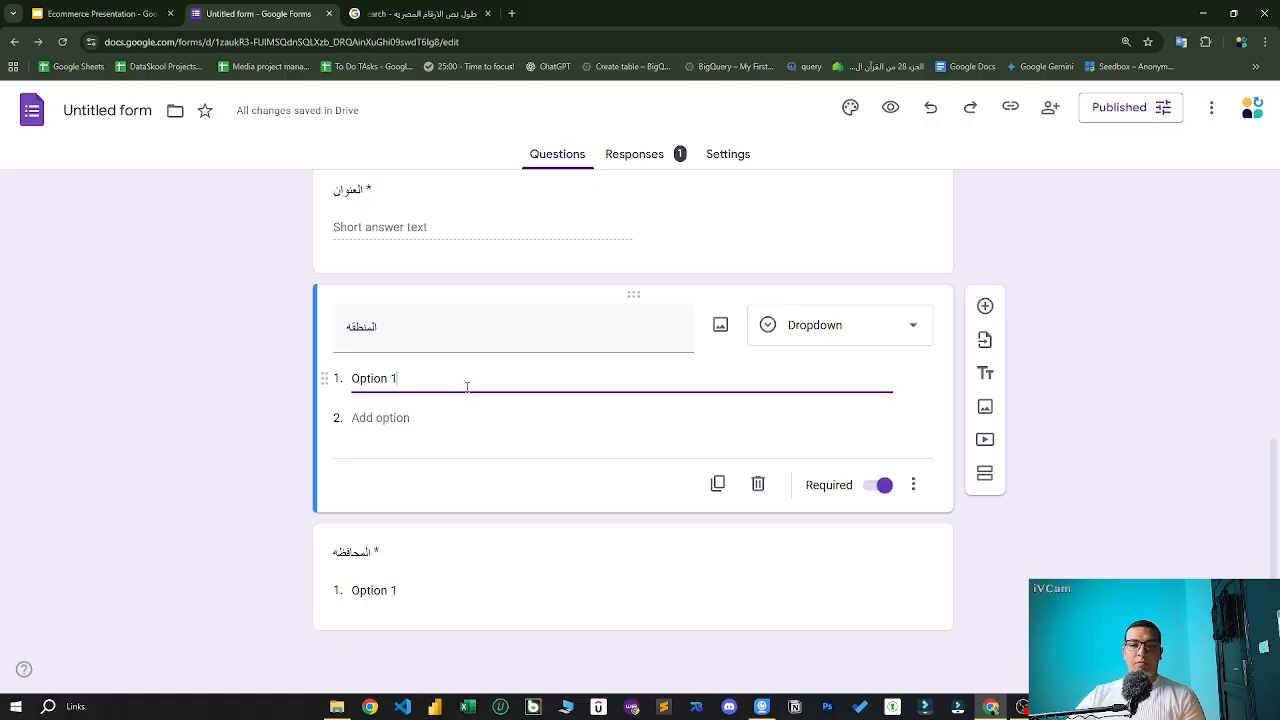
- Give the المحافظه dropdown the options القاهره, الجيزه and القليوبيه
click(455, 574)
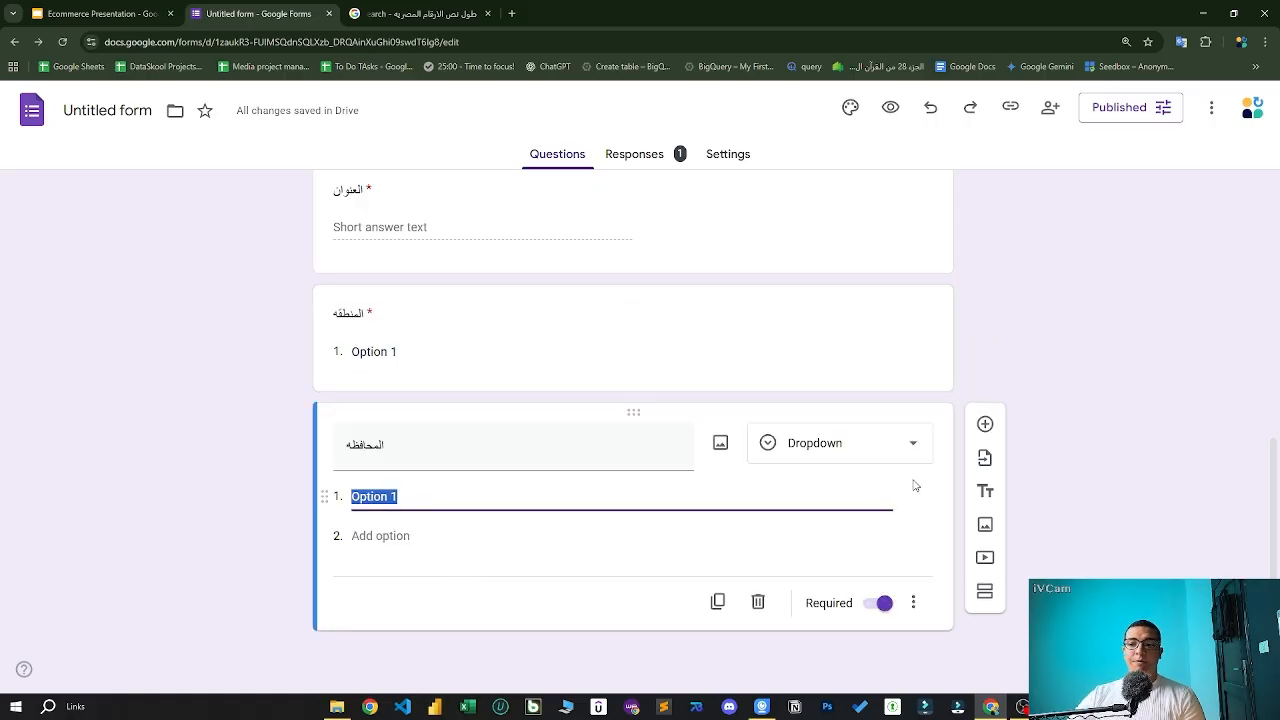
text(القاهره)
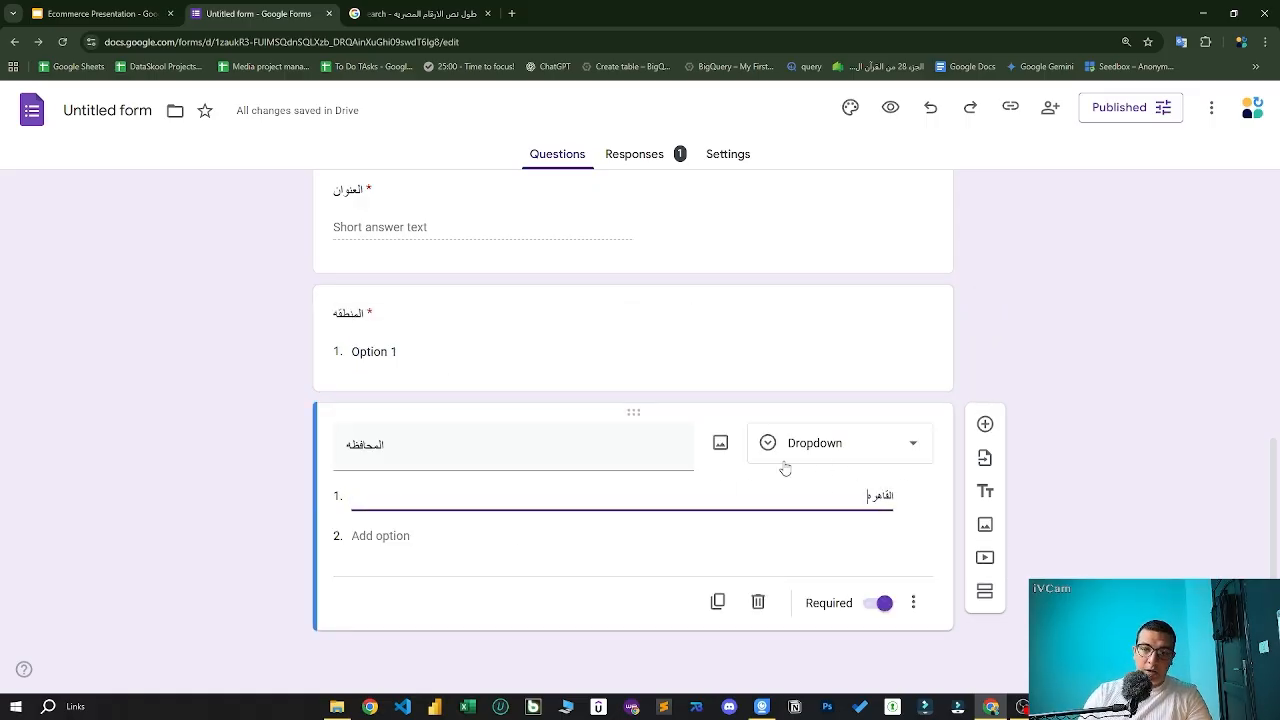
key(Return)
text(الجيزه)
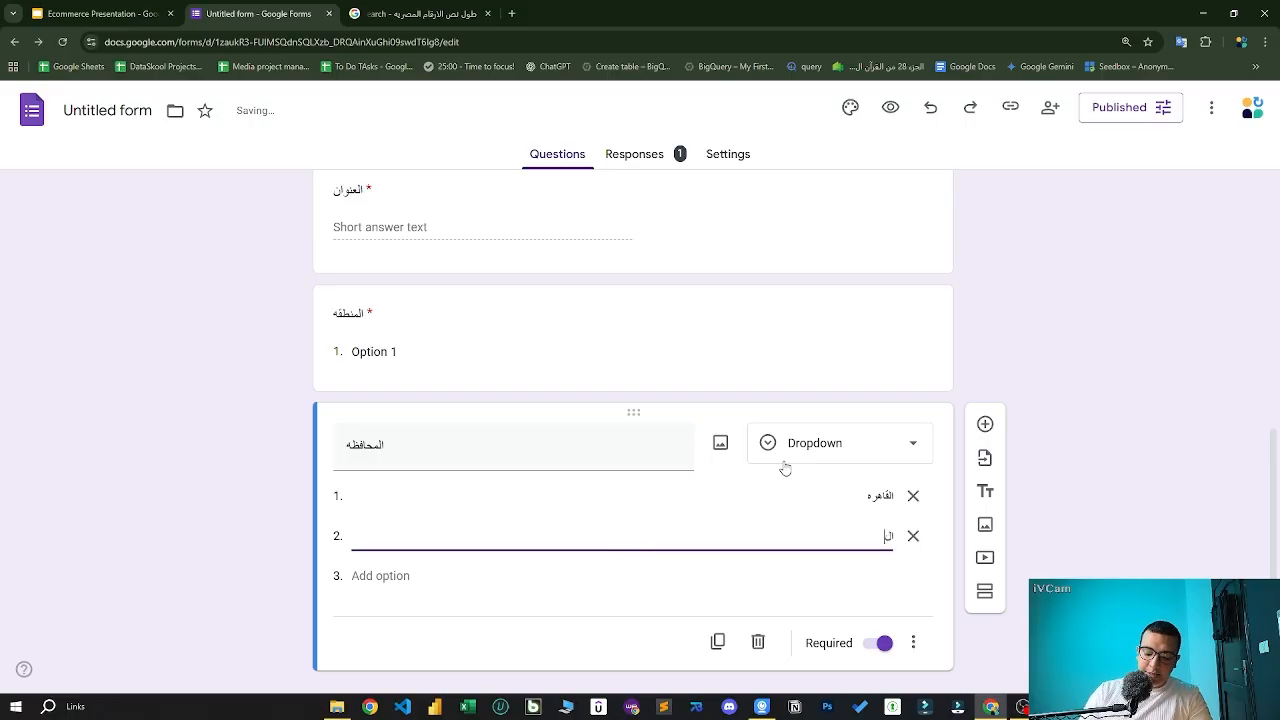
key(Return)
text(القليوبيه)
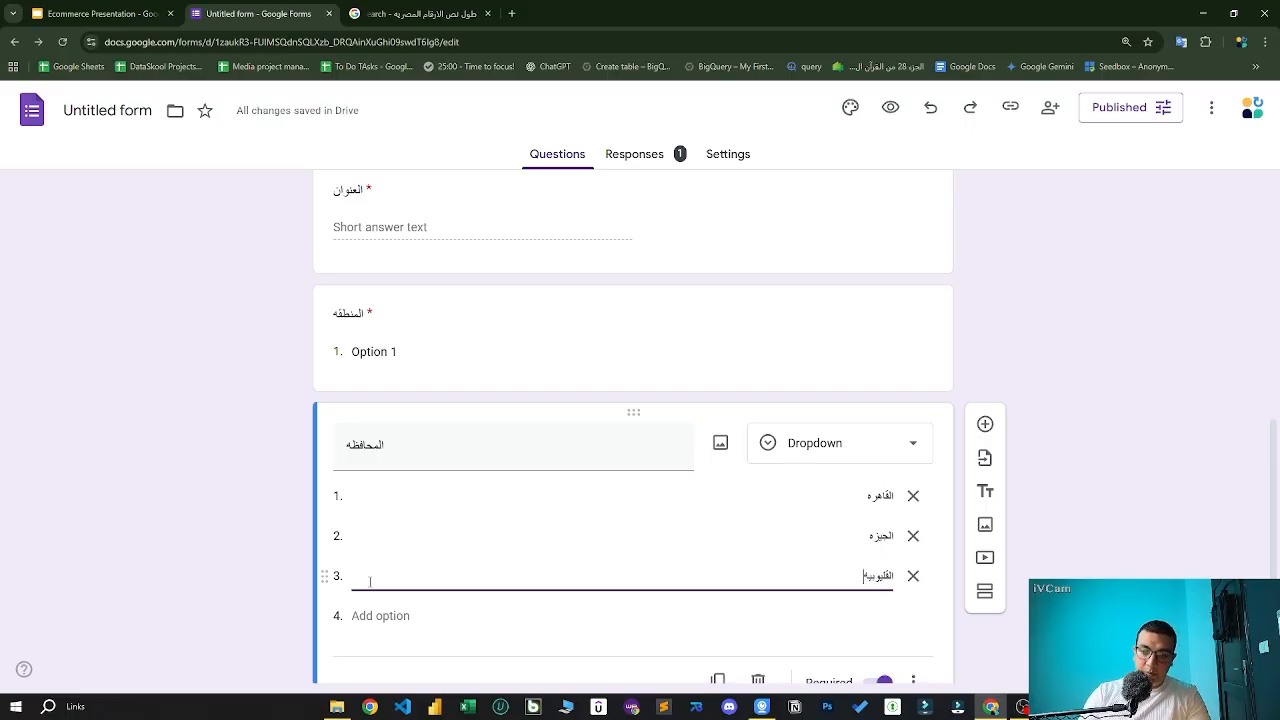
- Delete the المنطقه question from the form
click(560, 355)
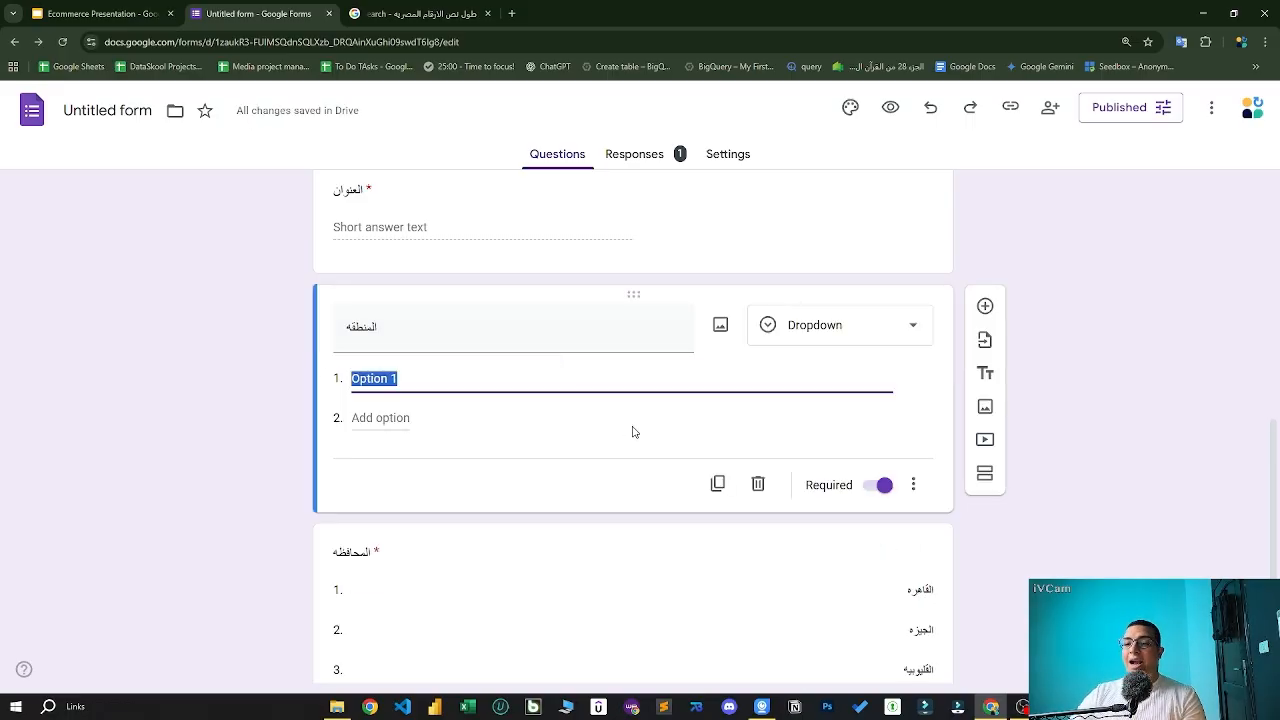
click(1220, 468)
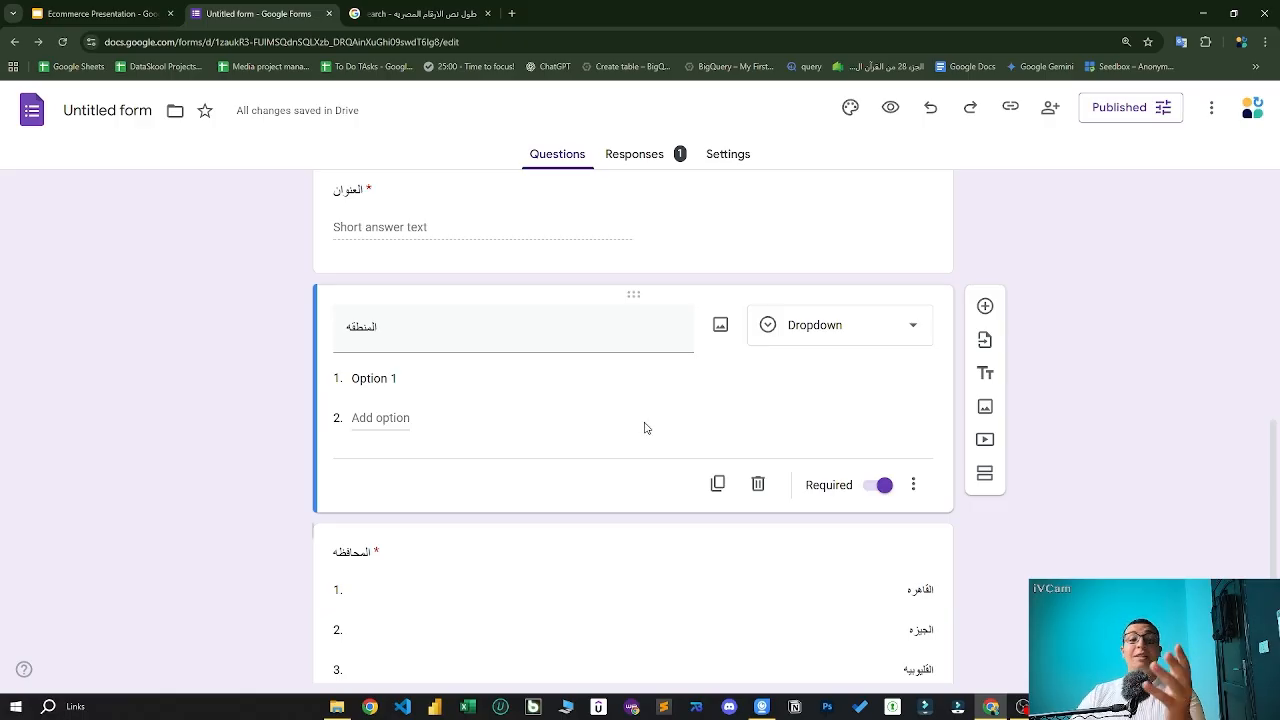
click(762, 488)
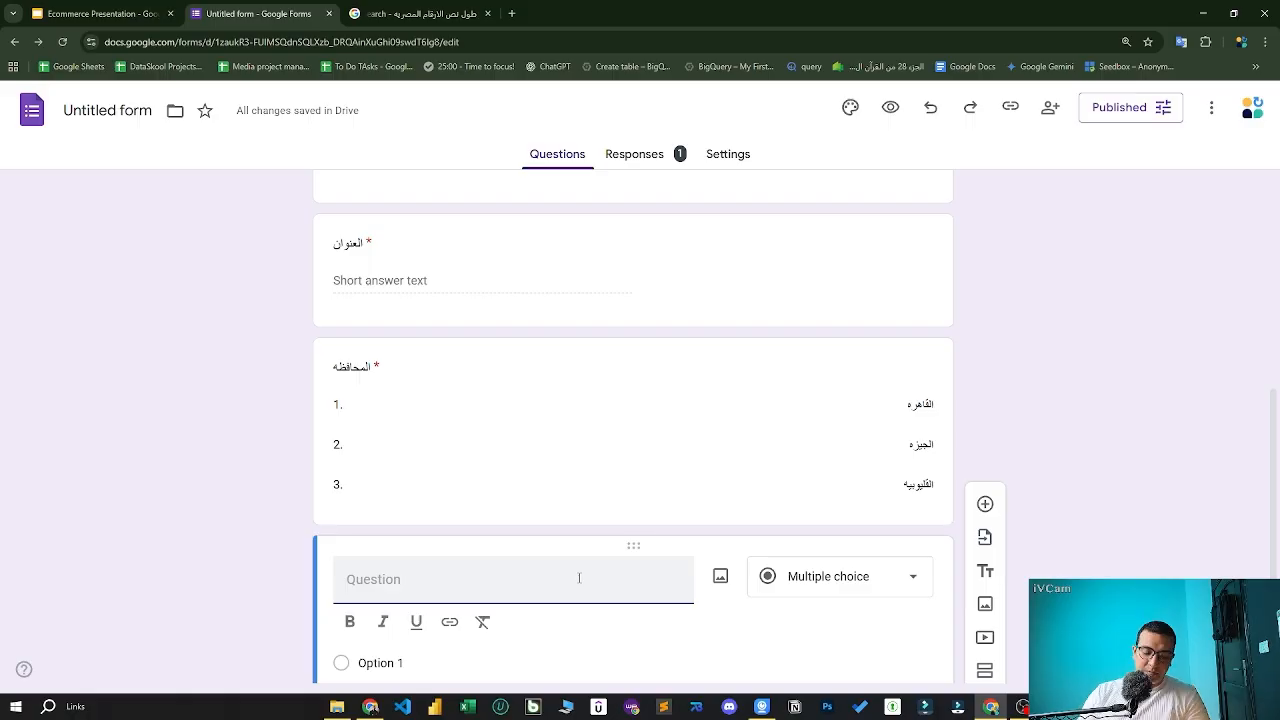
- Add a required question titled "اسم المنتج" below المحافظه and set its answer type to Dropdown
text(اسم المنتج)
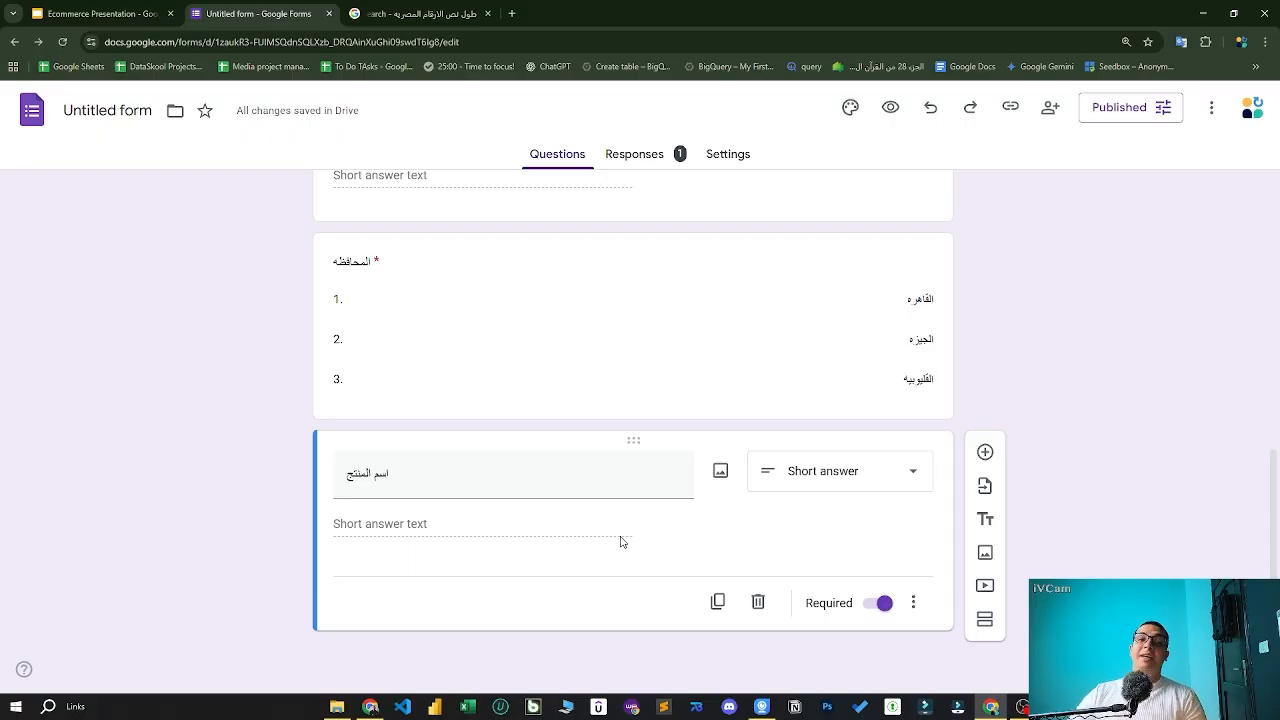
click(873, 488)
click(843, 326)
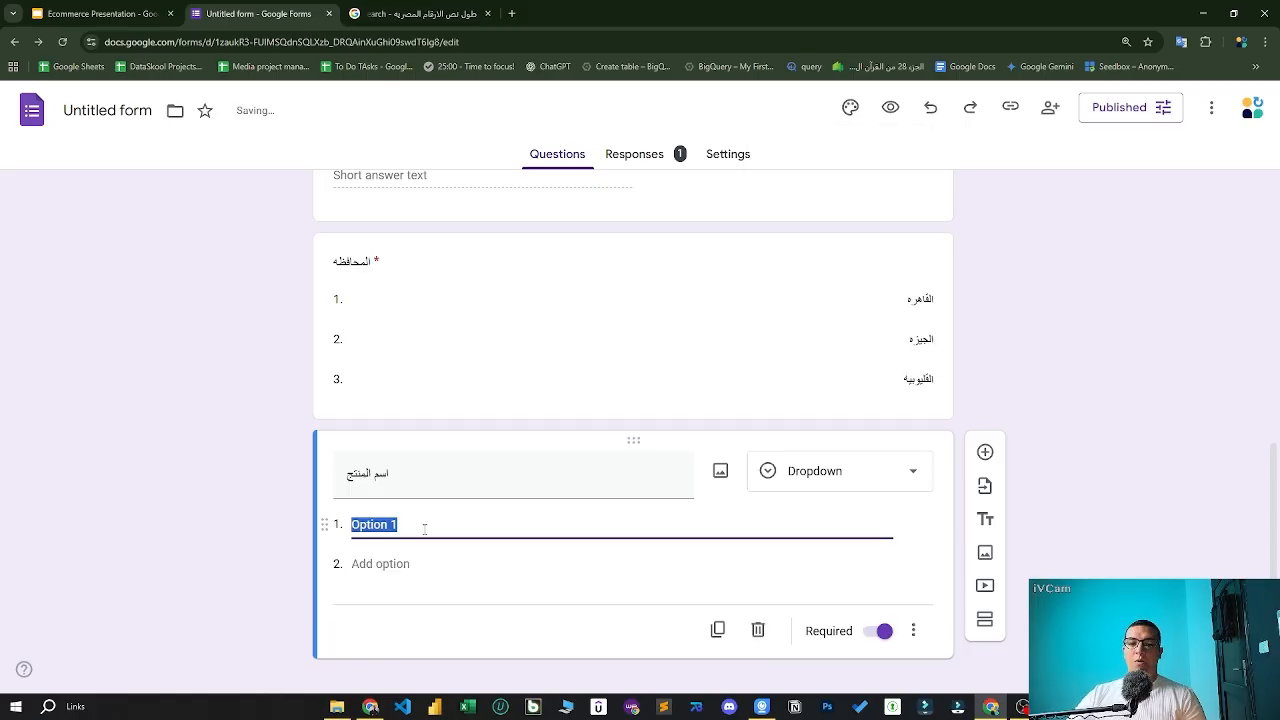
- Give the اسم المنتج dropdown the options المنتج الاول and المنتج الثاني, leaving no third option
text(المنتج الاول)
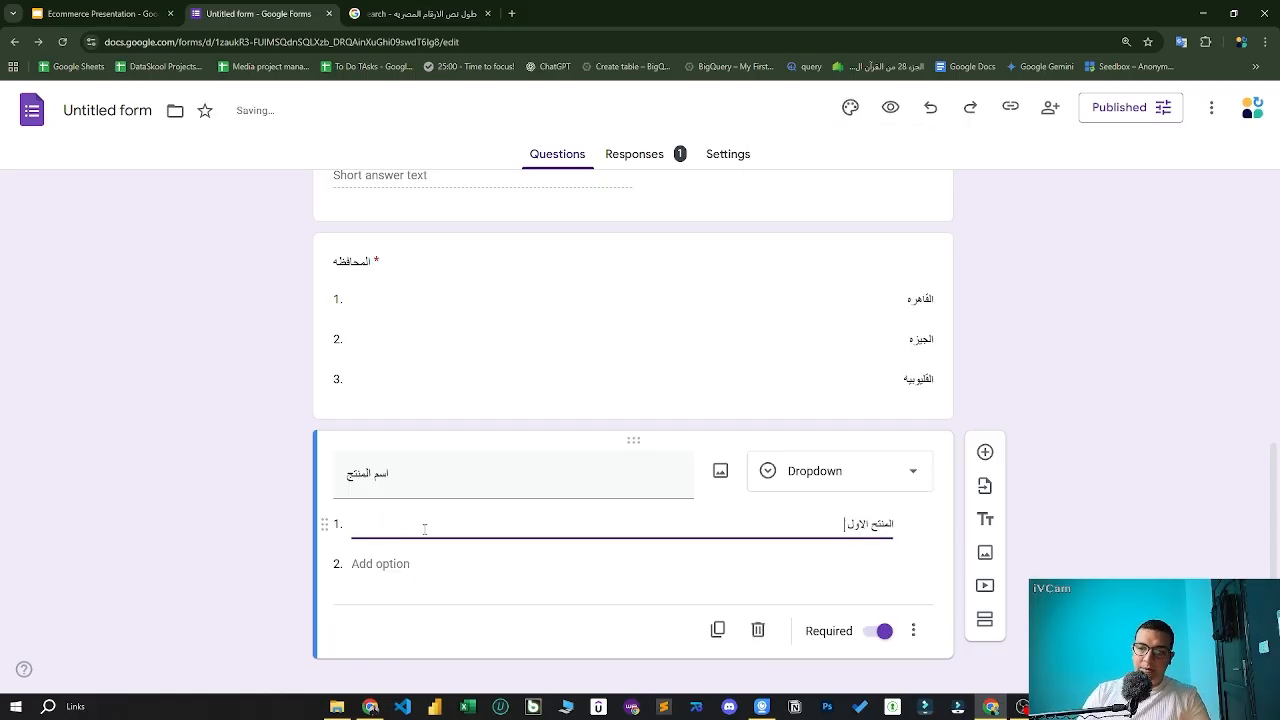
key(Return)
text(الم)
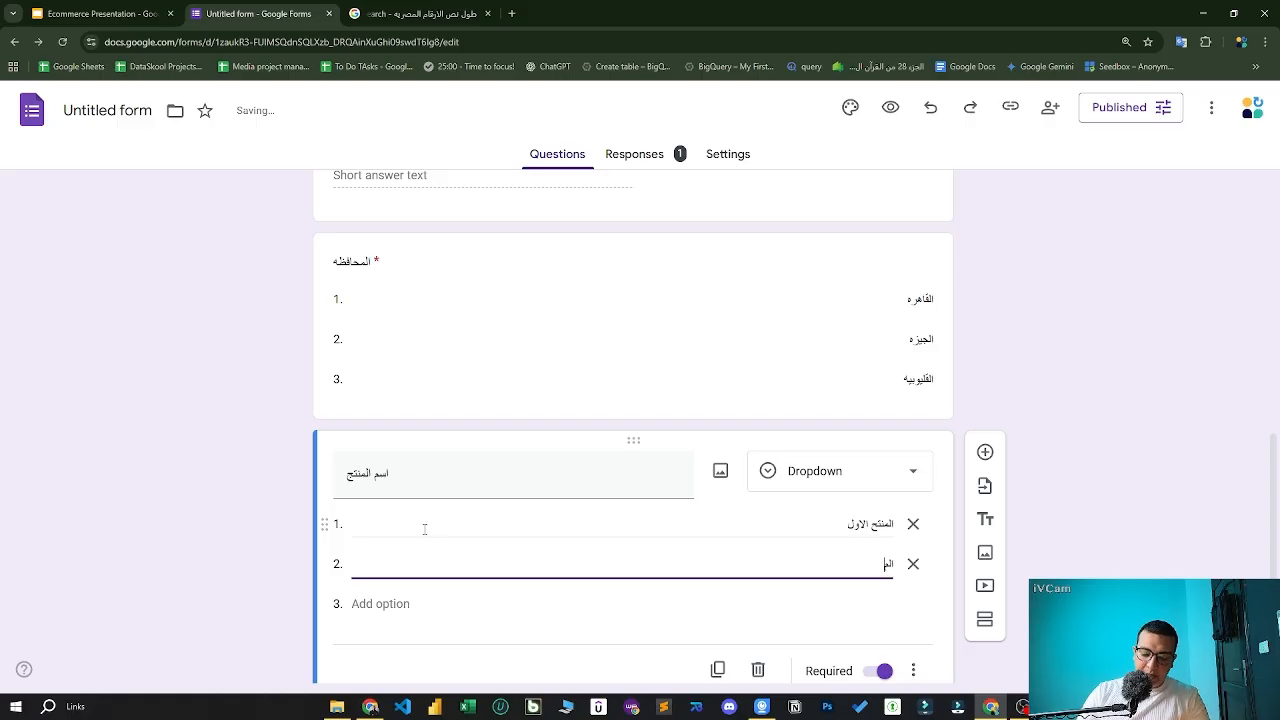
text(نتج الثاني)
key(Tab)
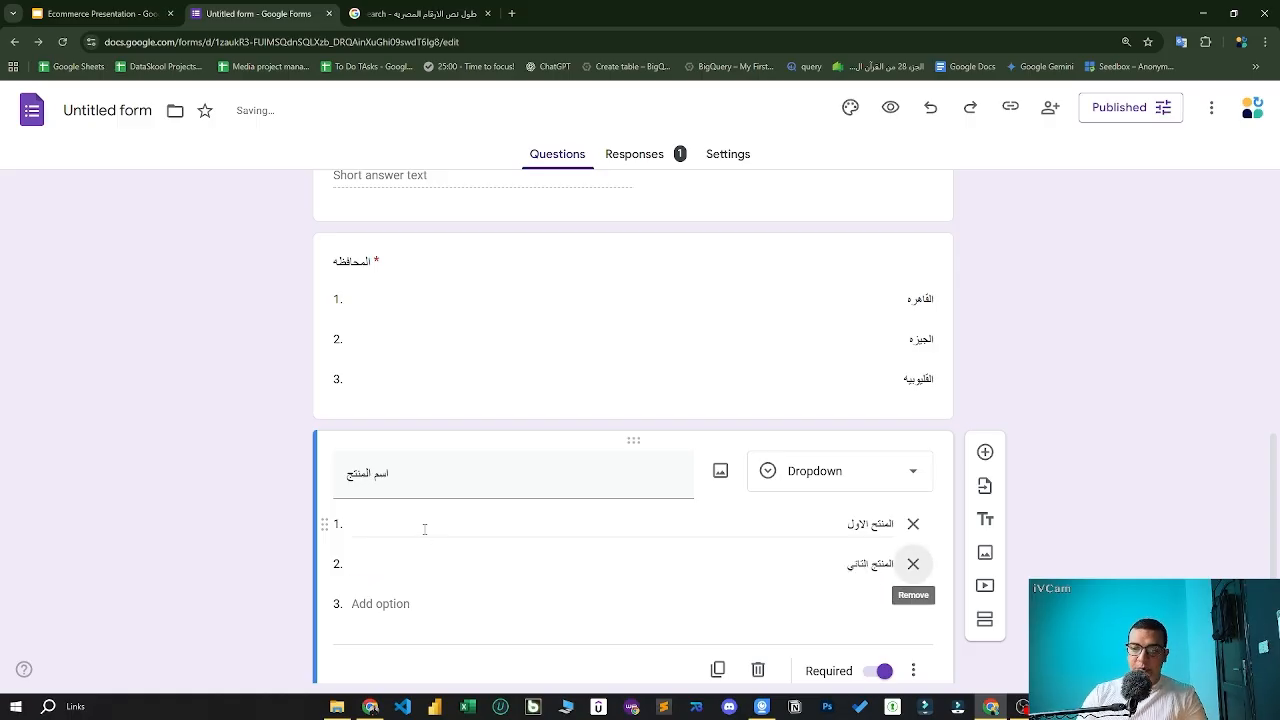
key(Tab)
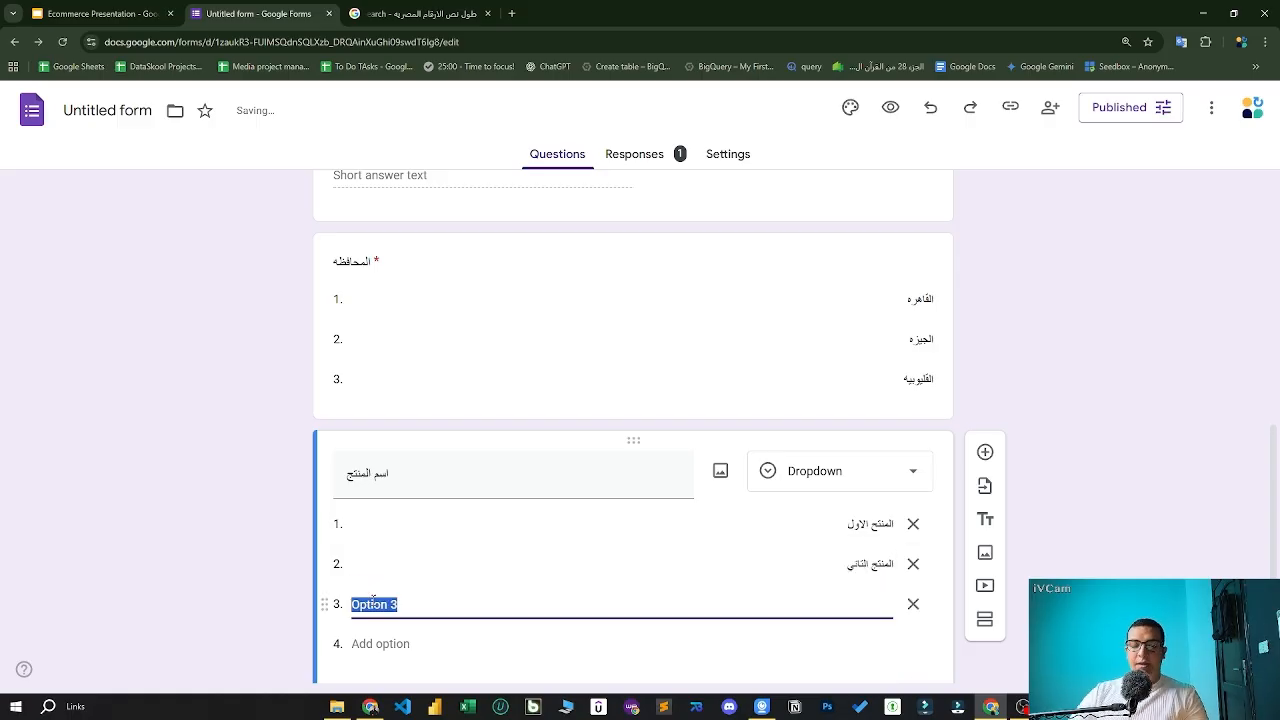
click(913, 603)
click(1131, 477)
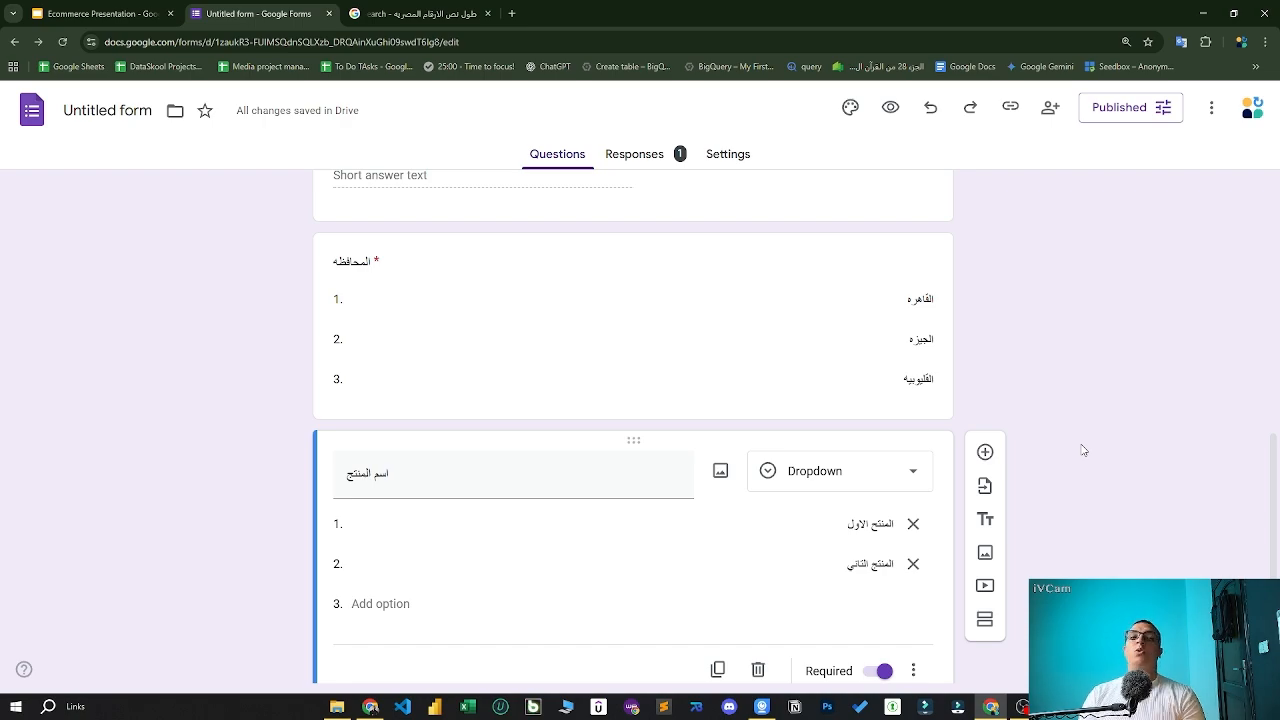
- Retitle the اسم المنتج question "اسم المنتج الاول" and add a new question below it
click(534, 457)
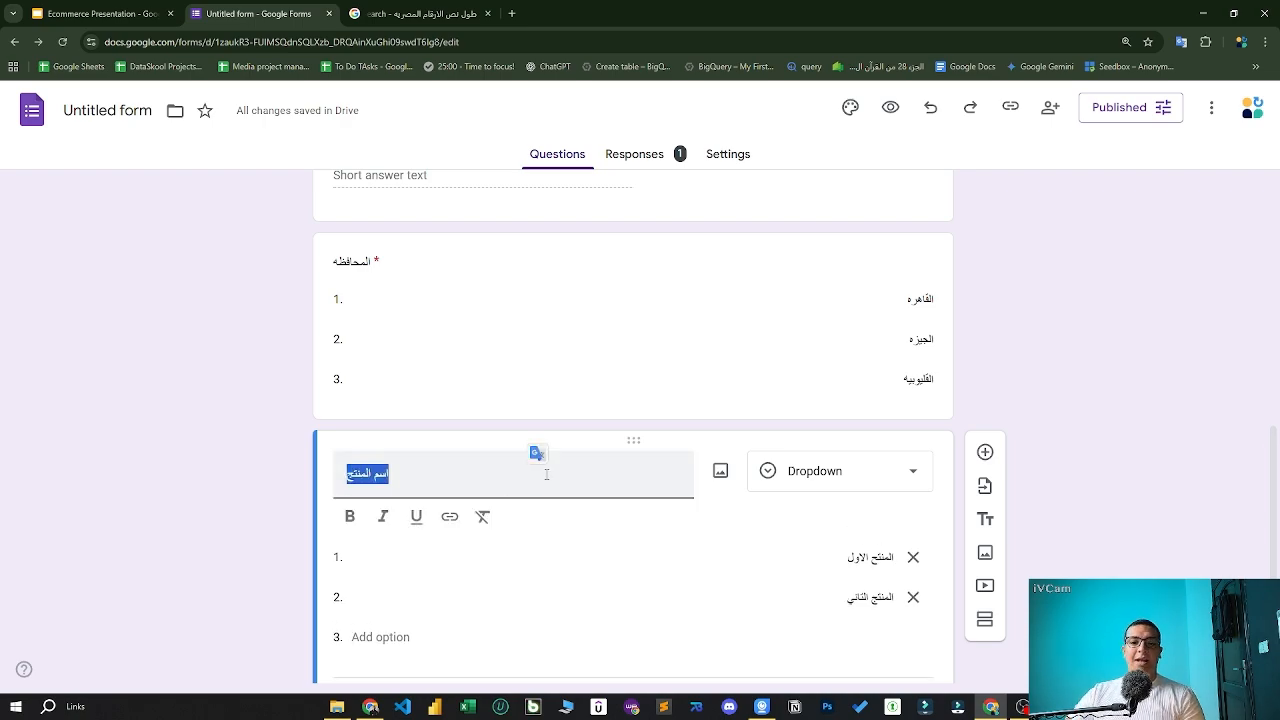
click(565, 472)
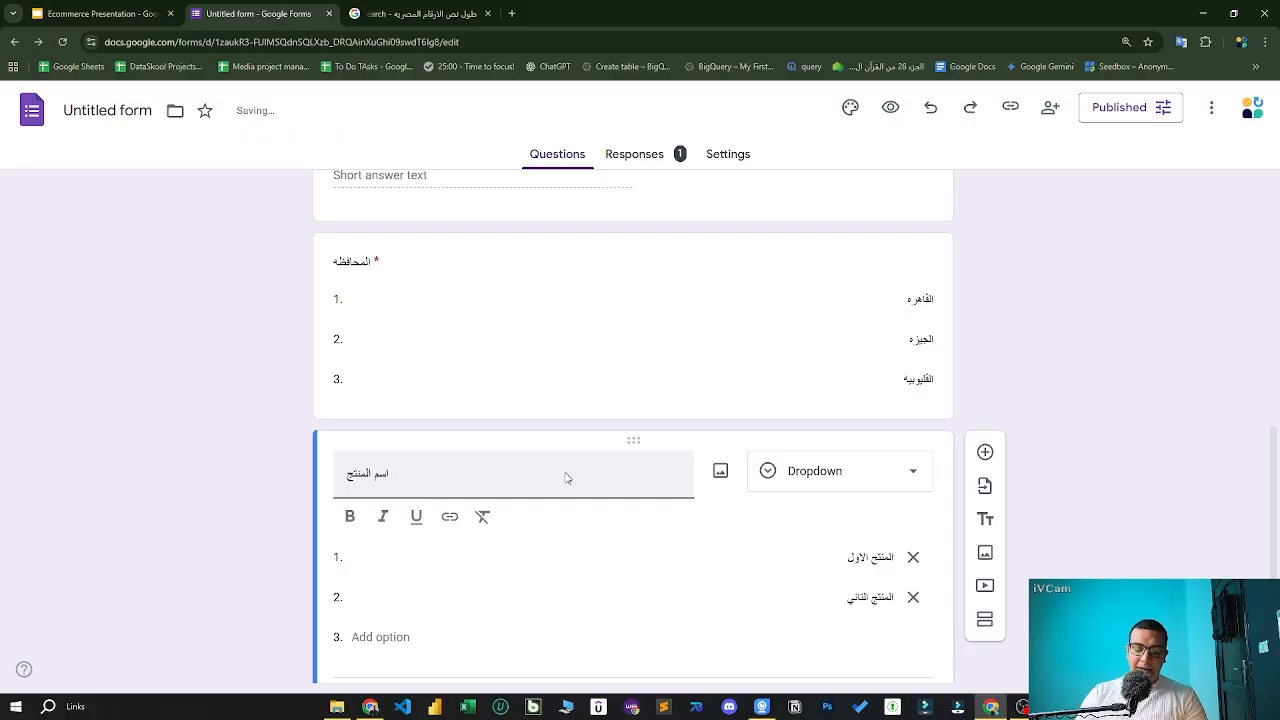
text(الاول)
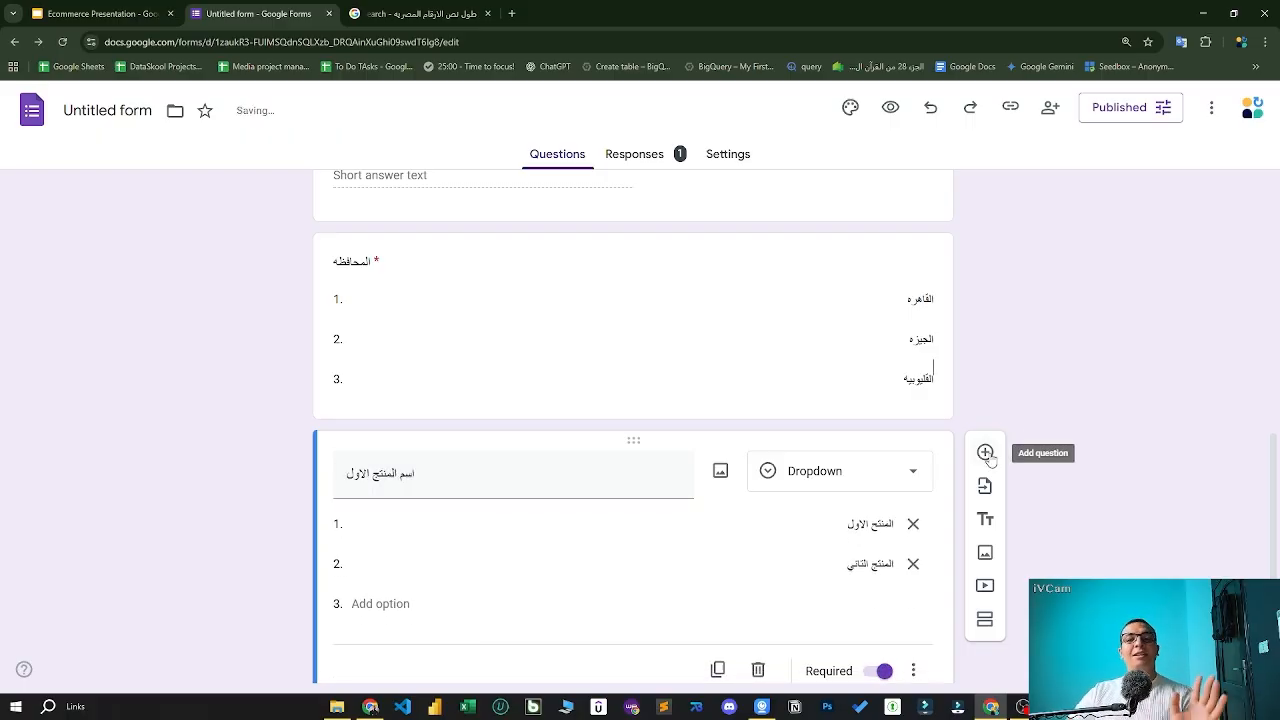
click(985, 453)
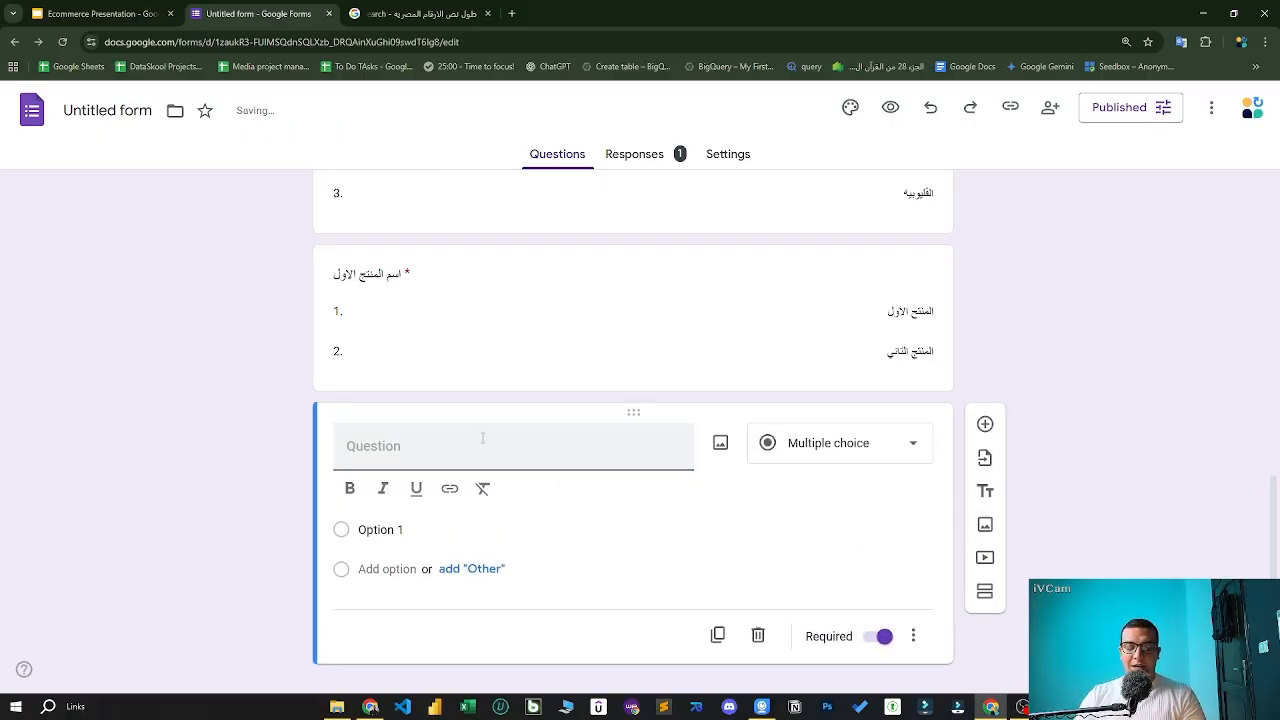
- Title the new question "سعر المنتج الاول" as a short answer and validate its response as Number, Is number
text(سعر المنتج)
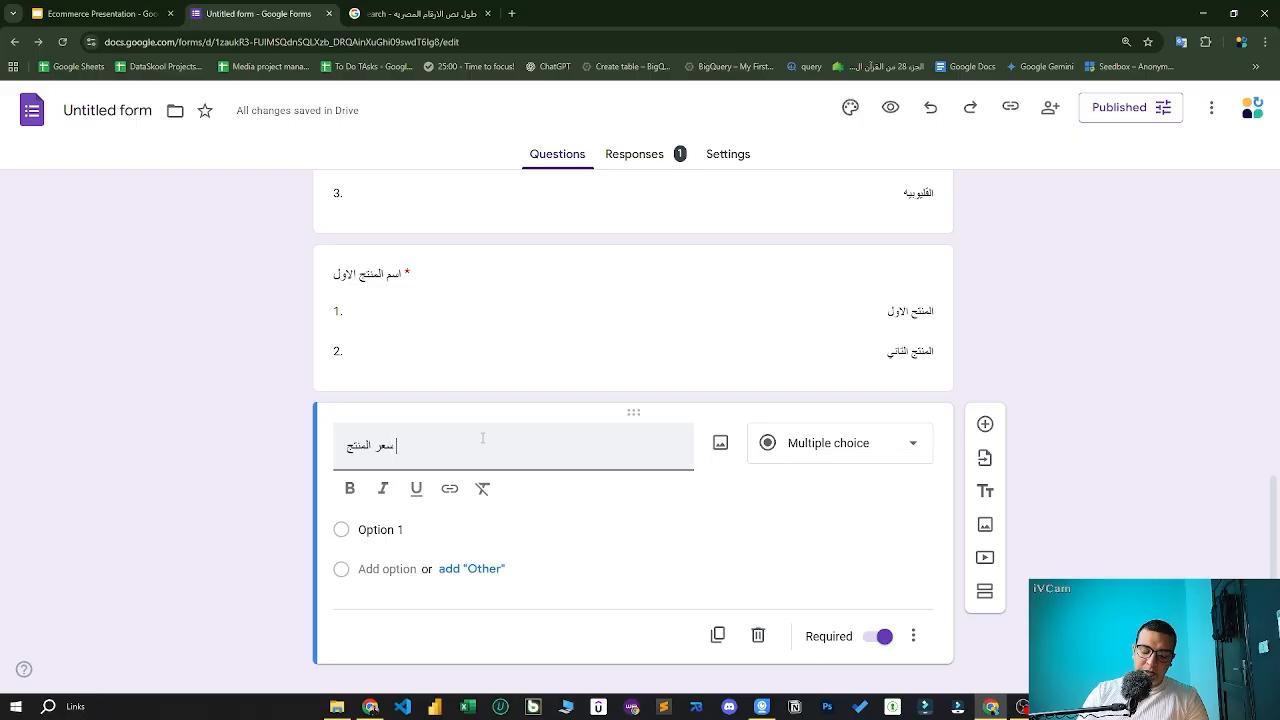
text( الاول)
click(913, 593)
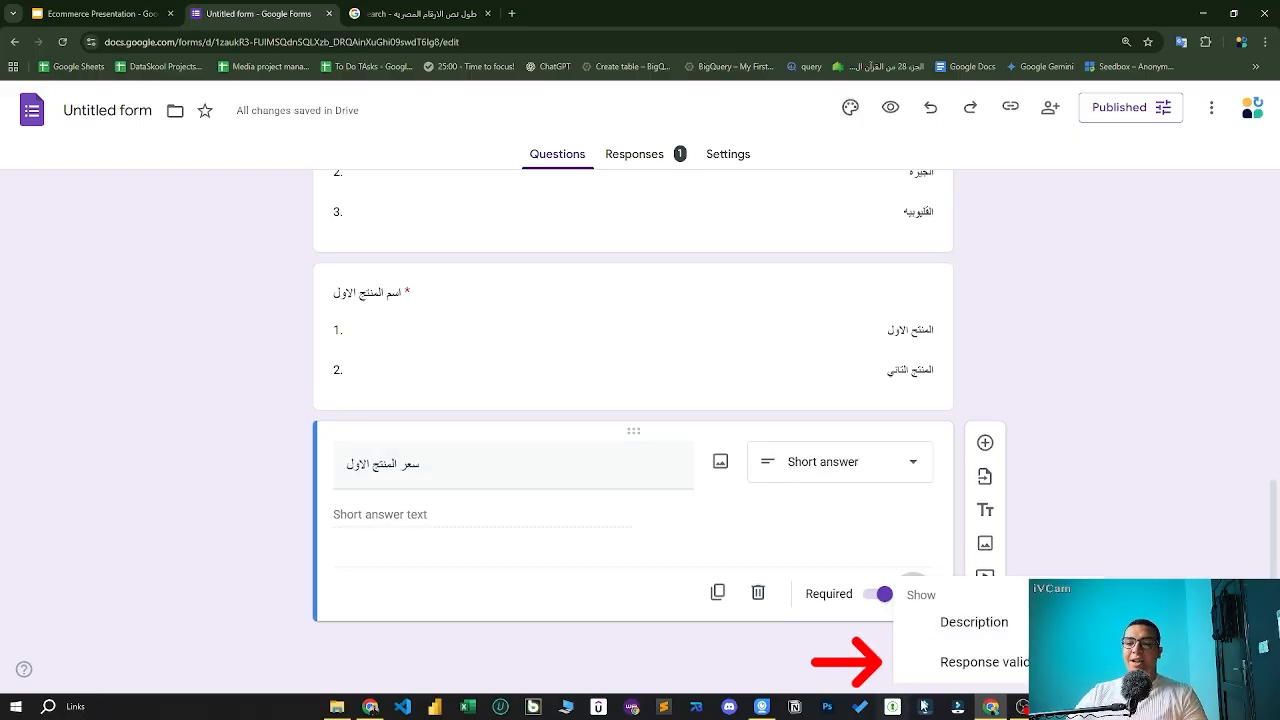
click(975, 662)
click(393, 564)
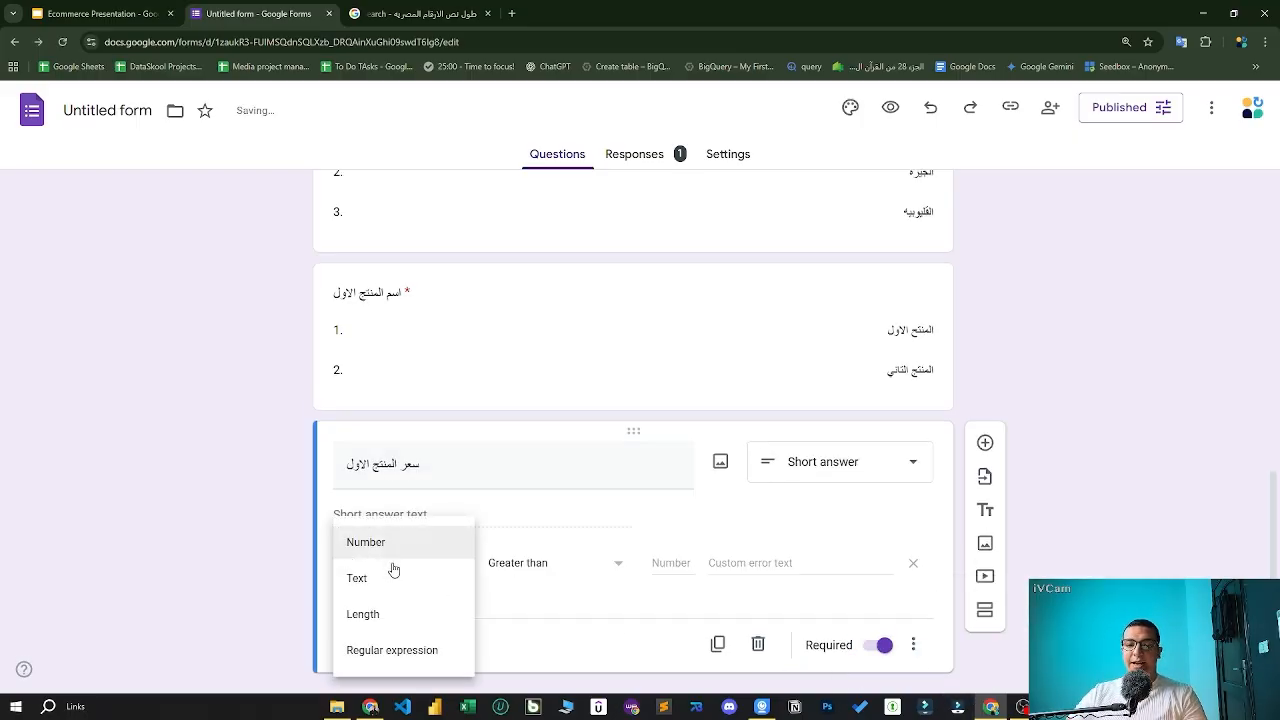
click(399, 552)
click(551, 566)
click(574, 624)
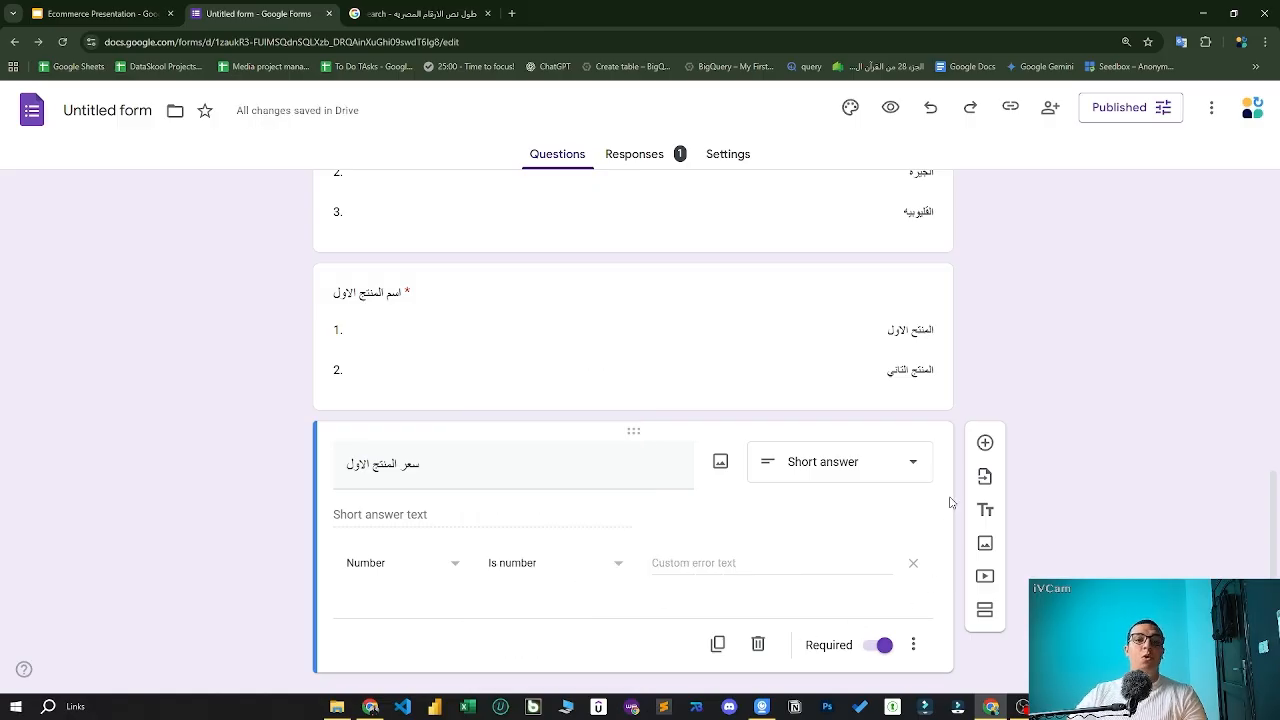
- Add a required question titled "كميه المنتج الاول" below the price question and set its answer type to Short answer
click(985, 442)
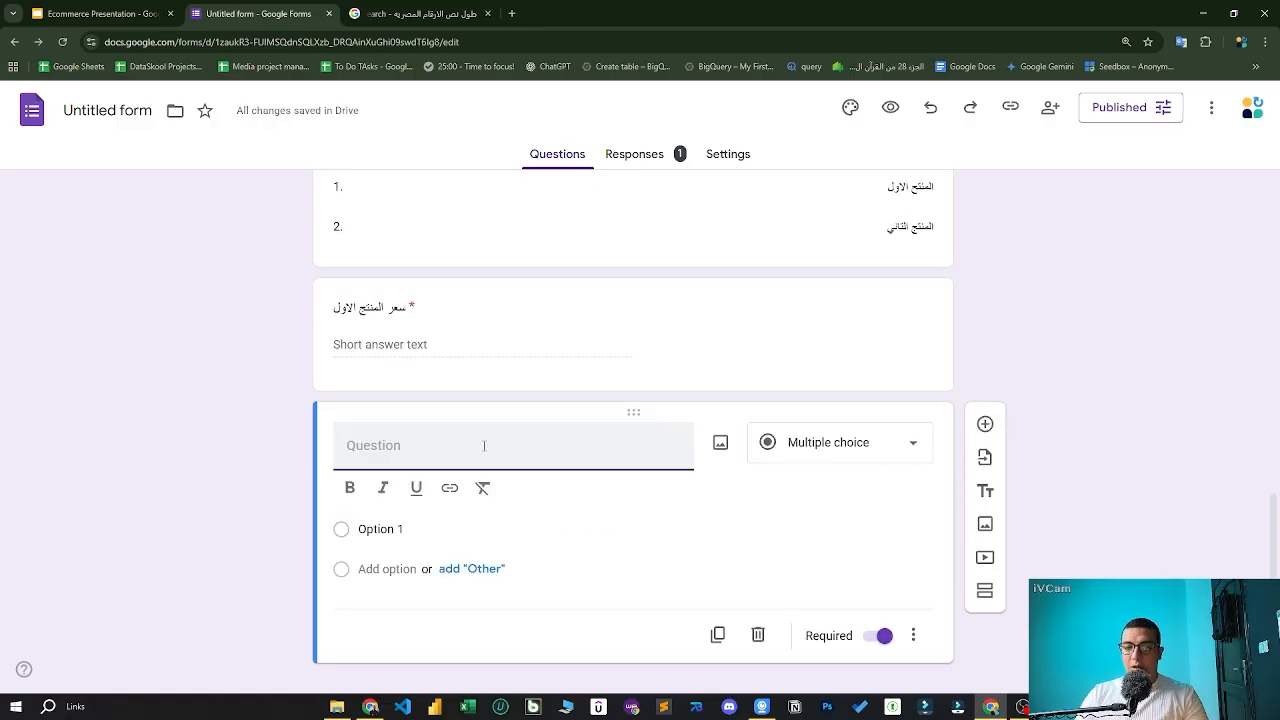
text(كميه)
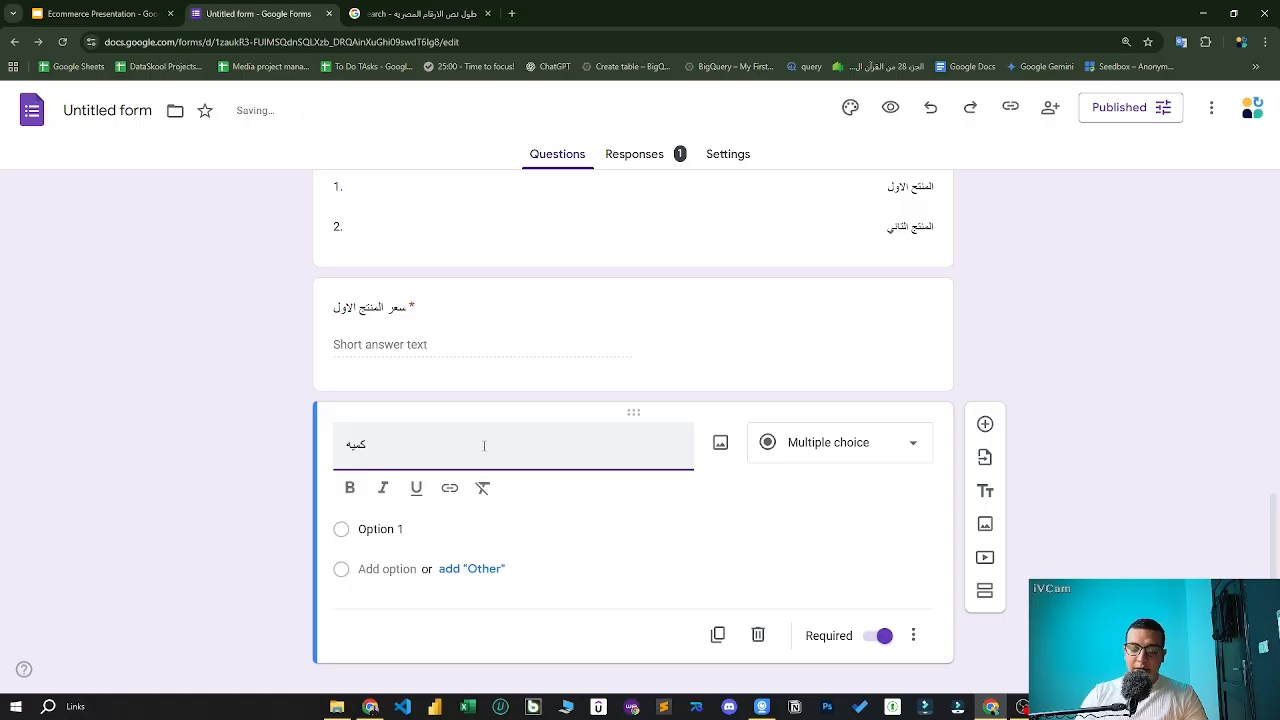
text( المنتج الاول)
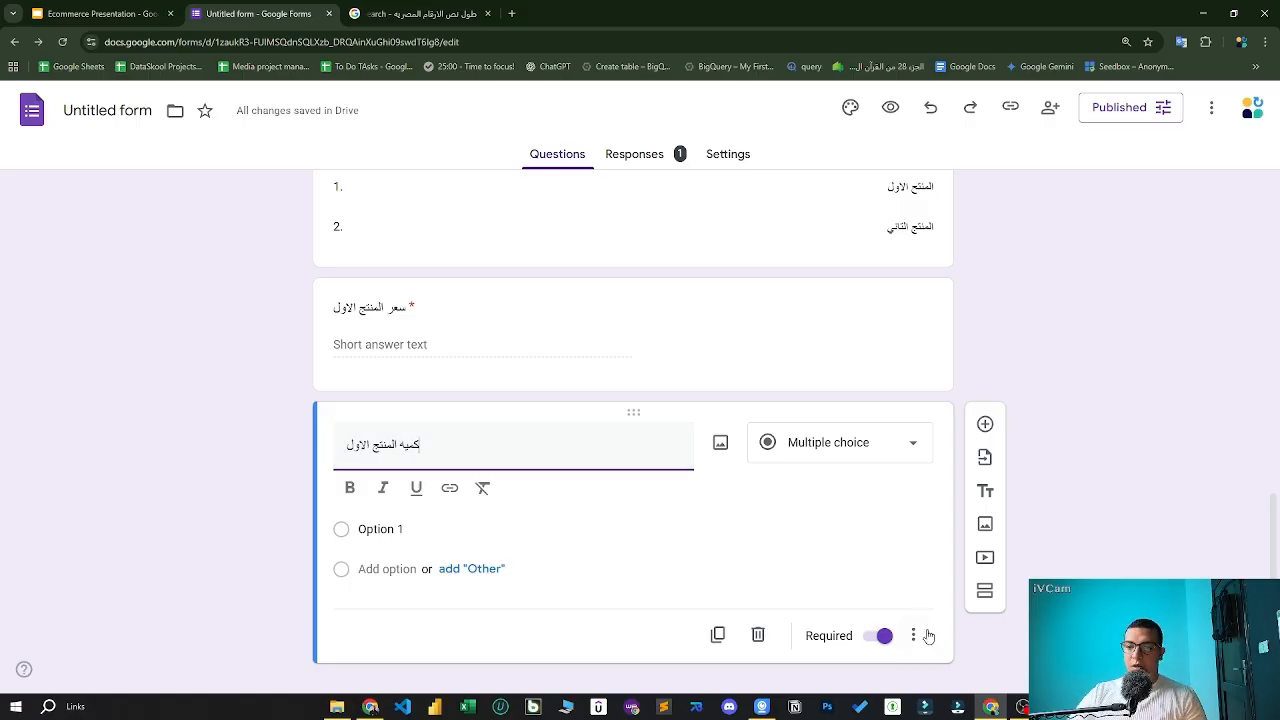
click(920, 636)
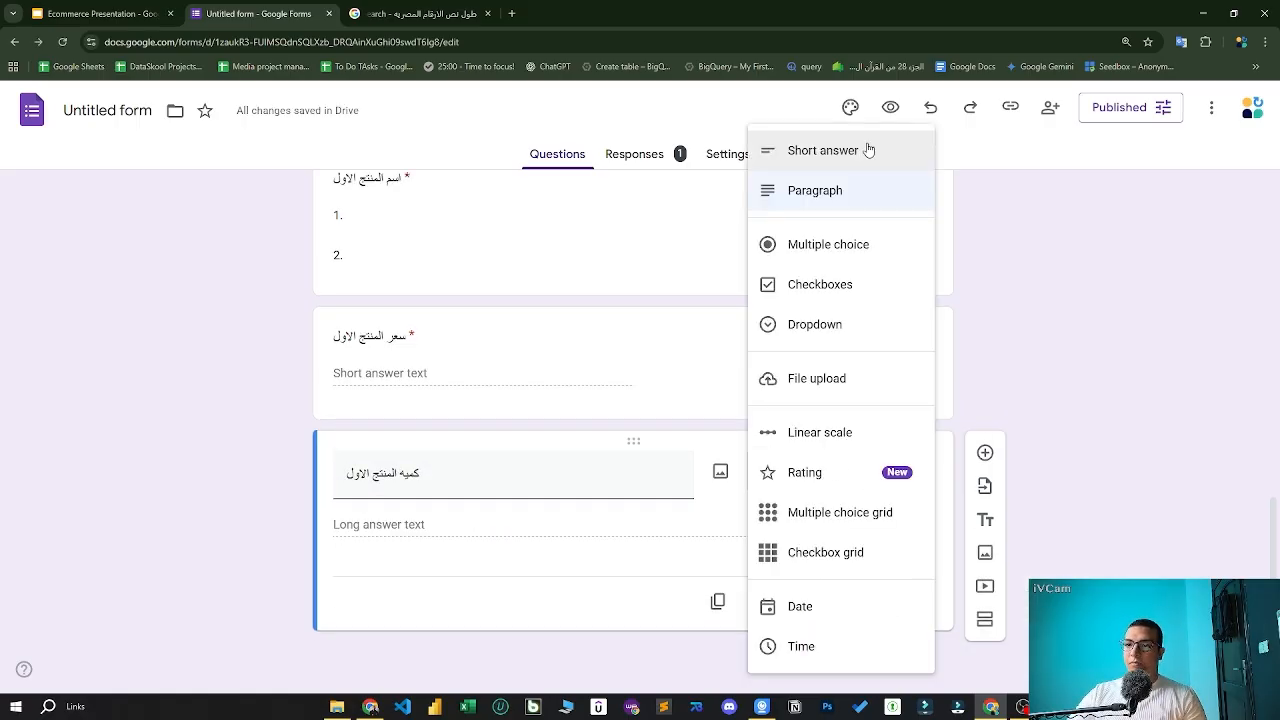
click(868, 150)
- Add response validation to the كميه المنتج الاول question with the rule Number, Is number
click(914, 604)
click(960, 640)
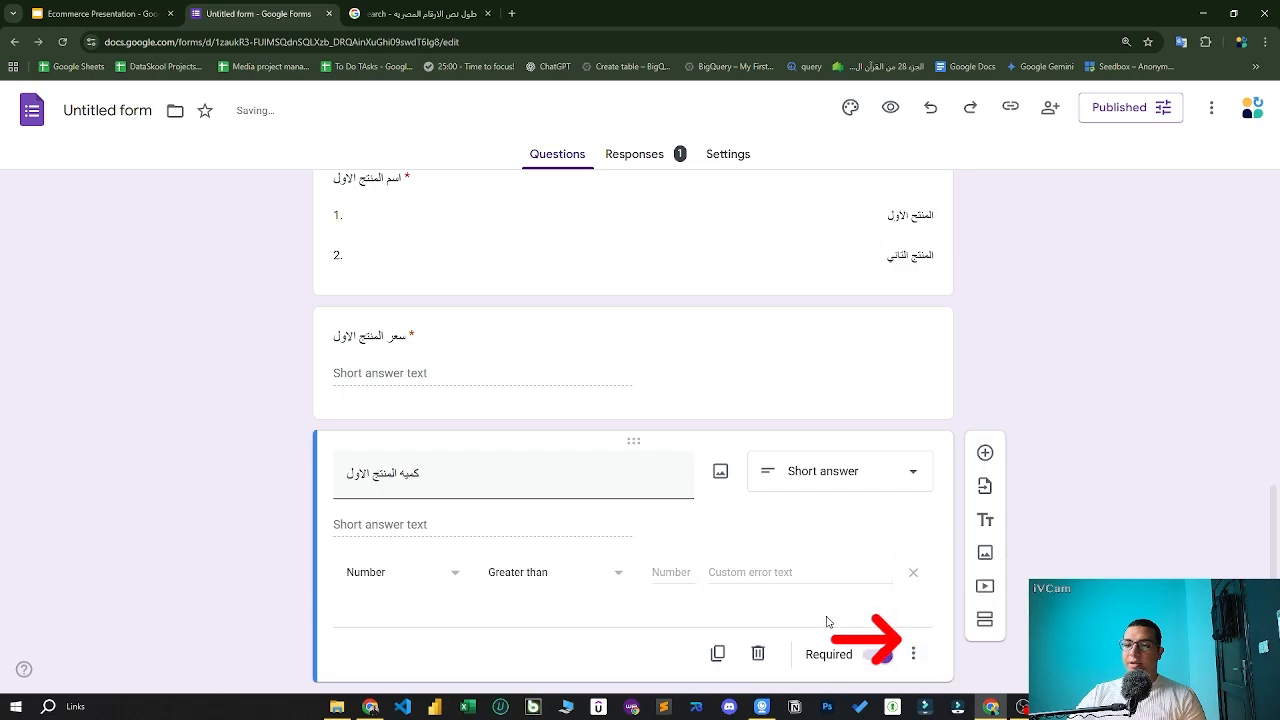
click(417, 572)
click(552, 578)
click(563, 620)
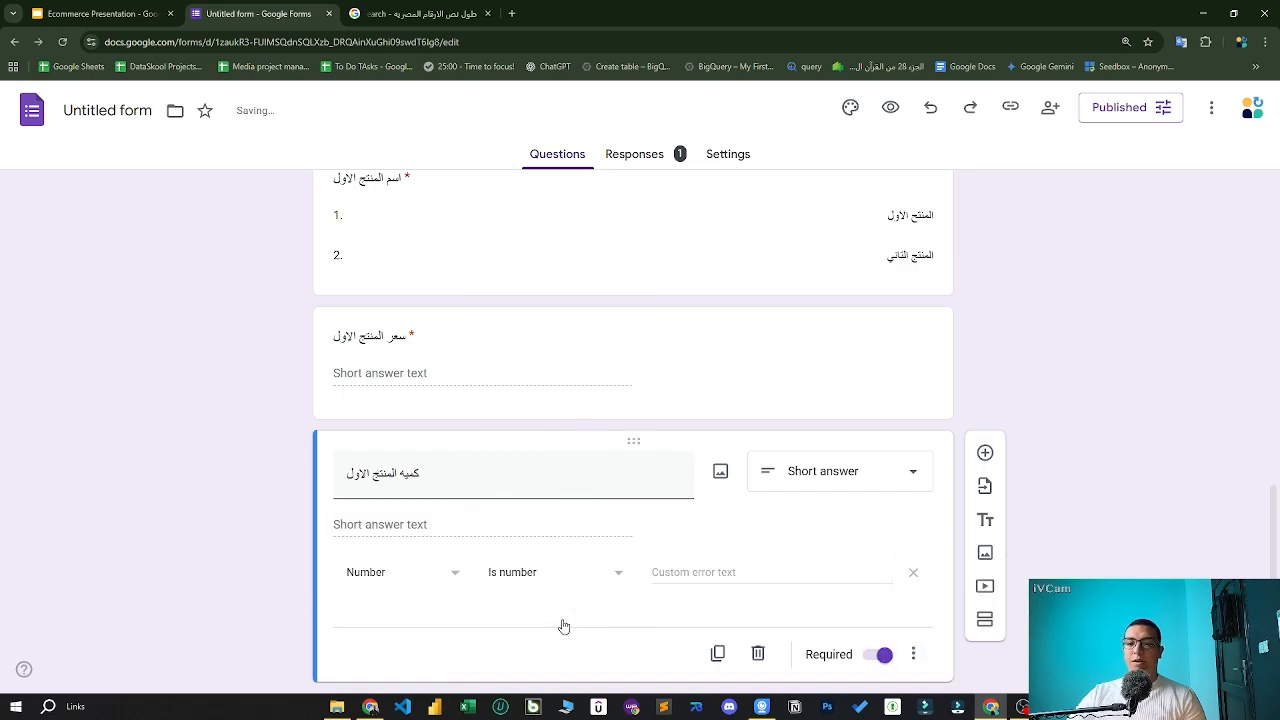
- Add a required short-answer question titled "سعر الشحن" below the quantity question
scroll(531, 234, up, 15)
scroll(494, 591, down, 12)
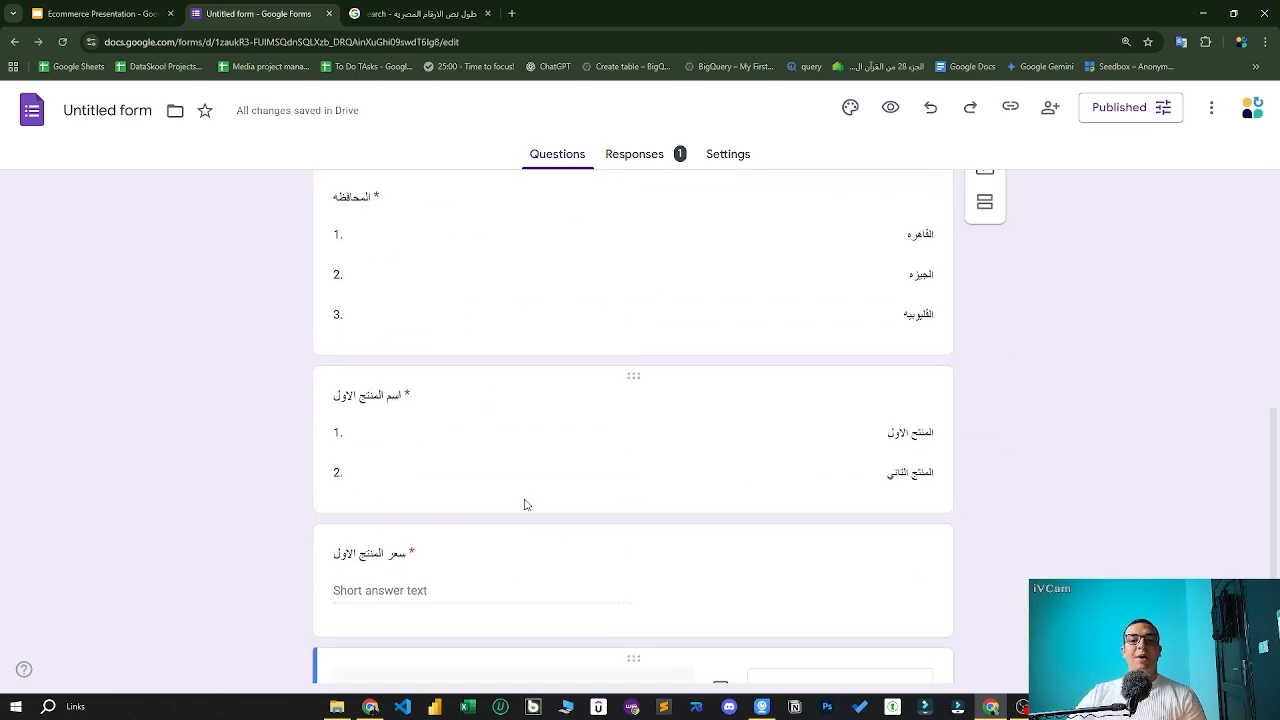
scroll(640, 508, down, 1)
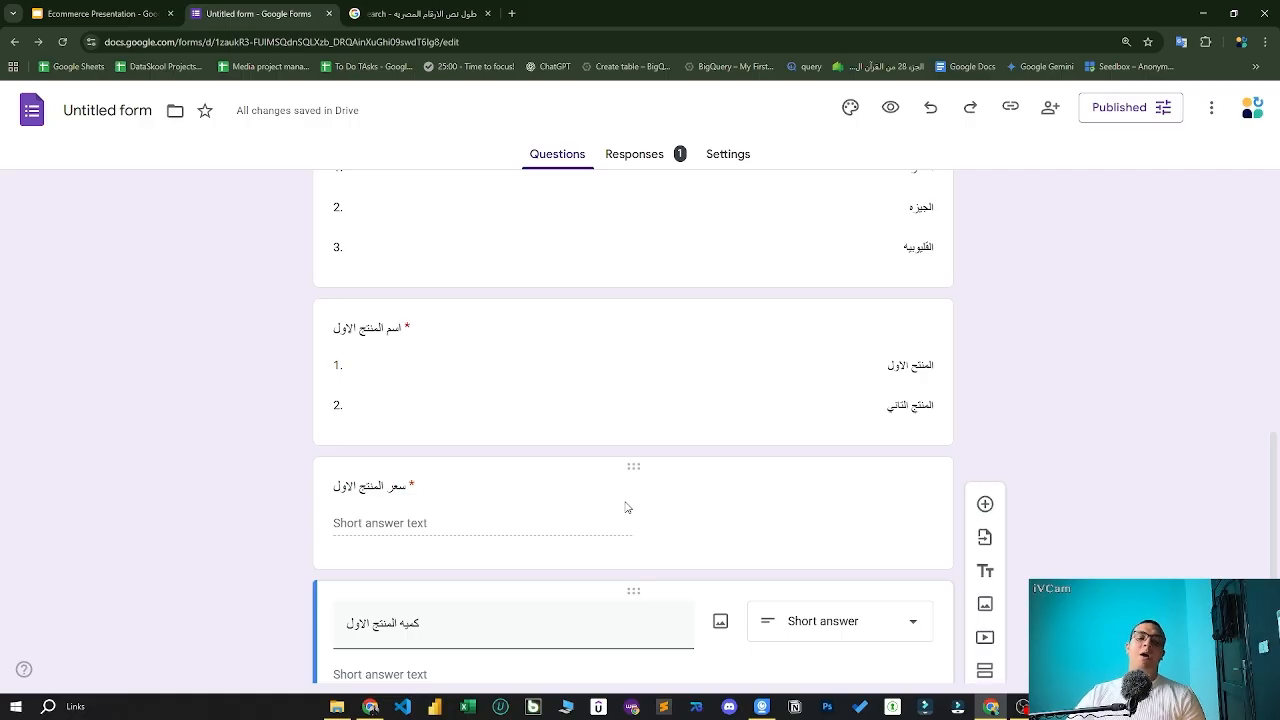
click(985, 504)
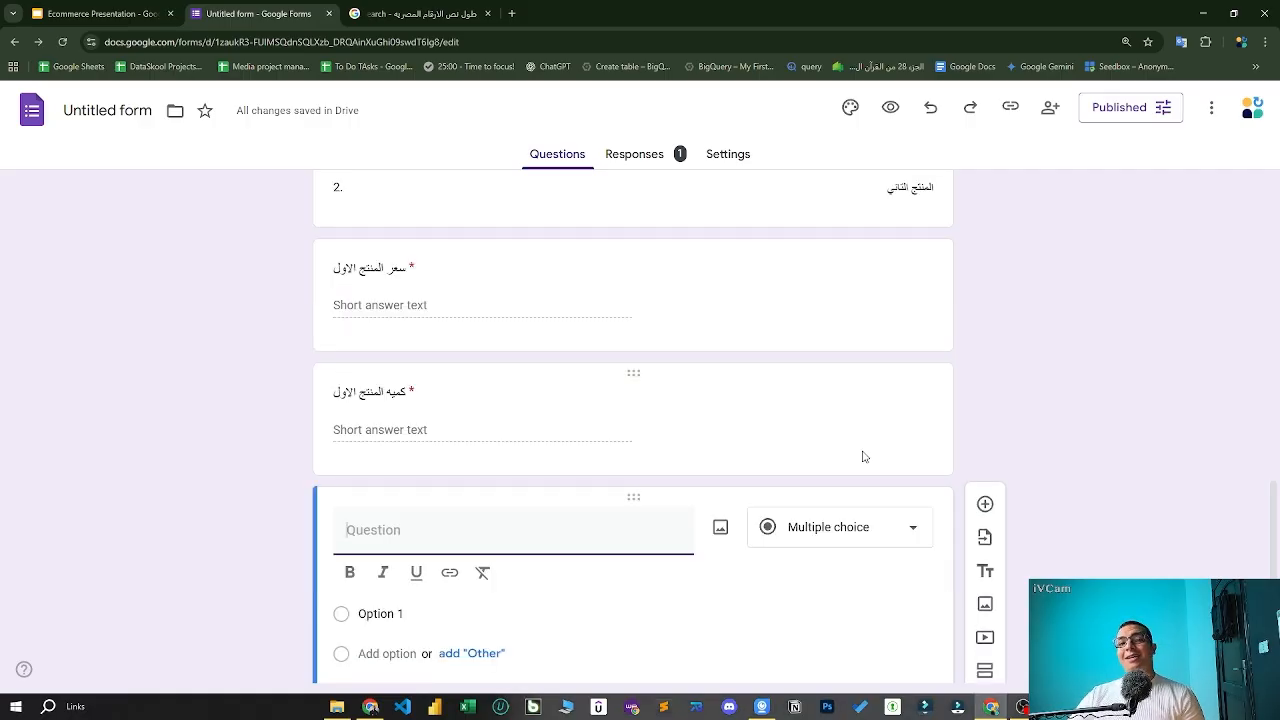
text(س)
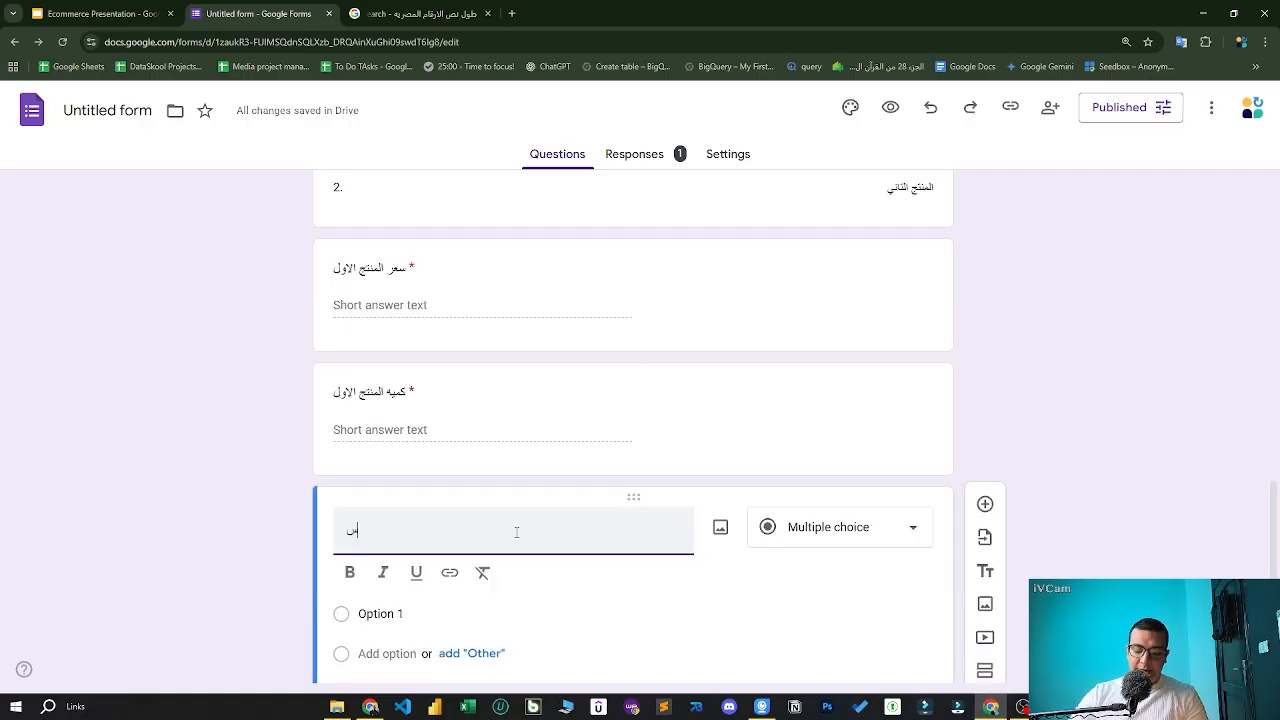
text(عر الشحن)
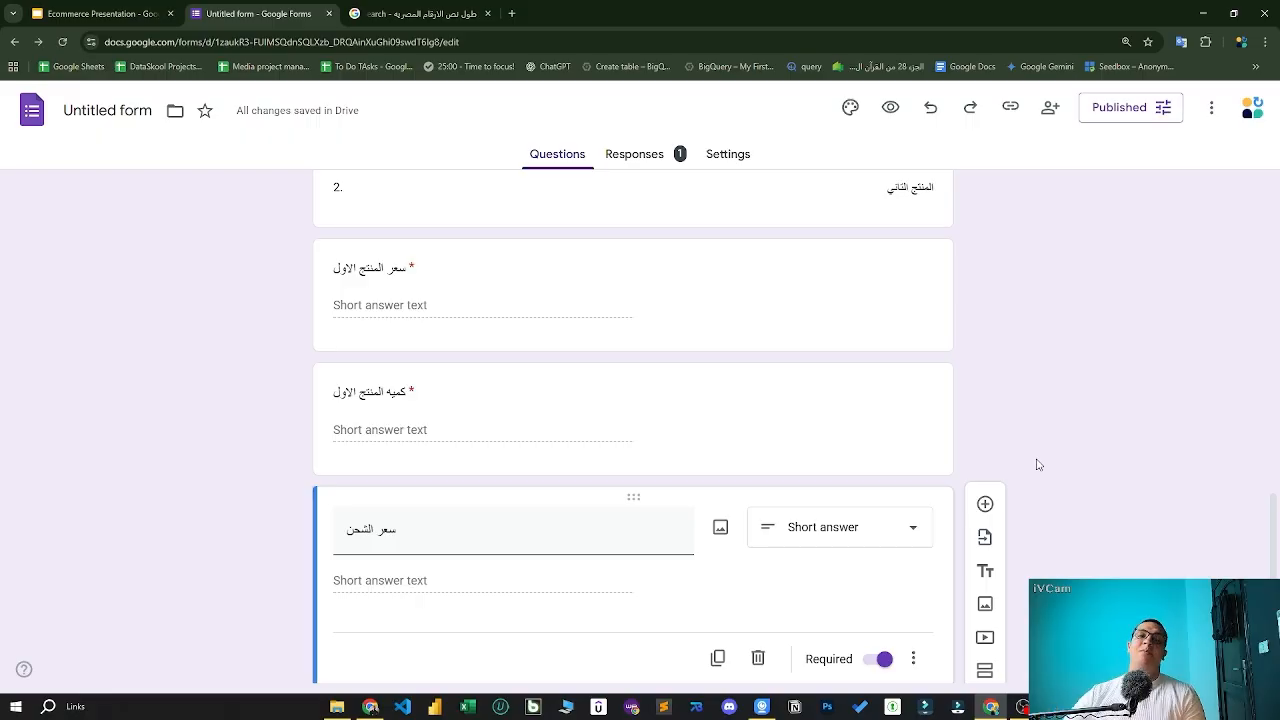
- Add response validation to the سعر الشحن question with the rule Number, Is number
scroll(960, 560, down, 1)
click(913, 603)
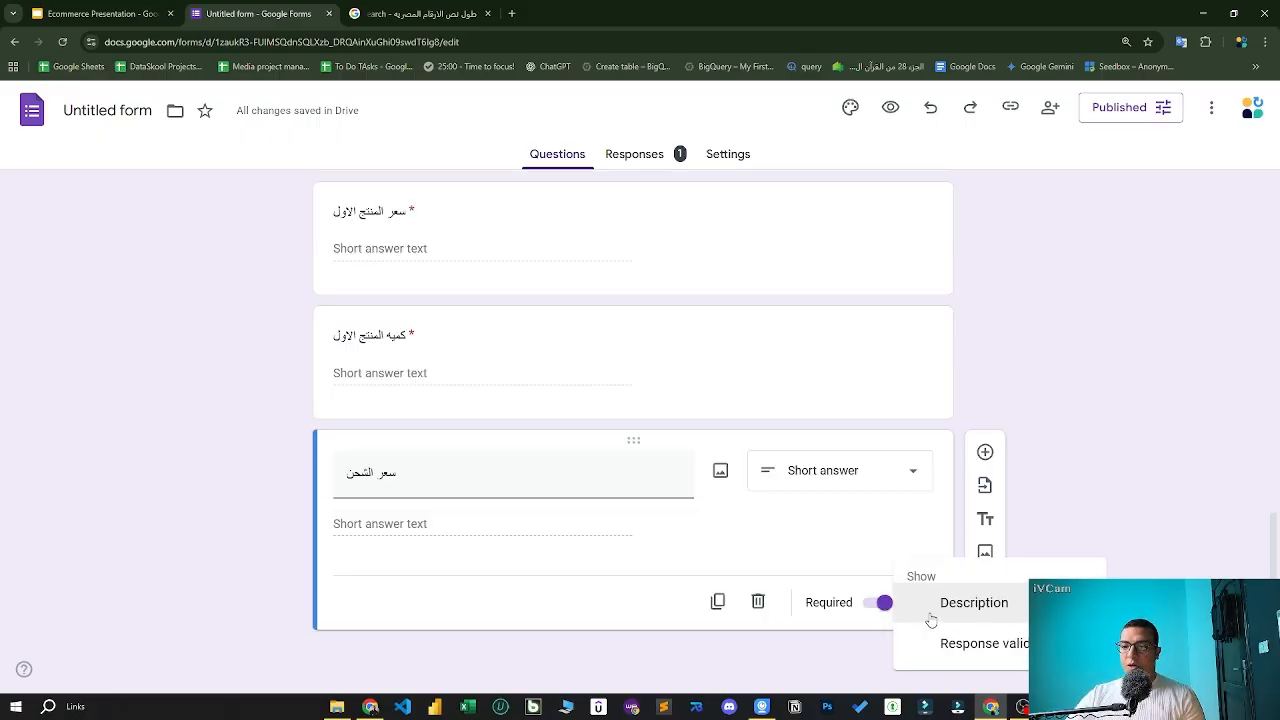
click(965, 643)
click(578, 591)
click(557, 652)
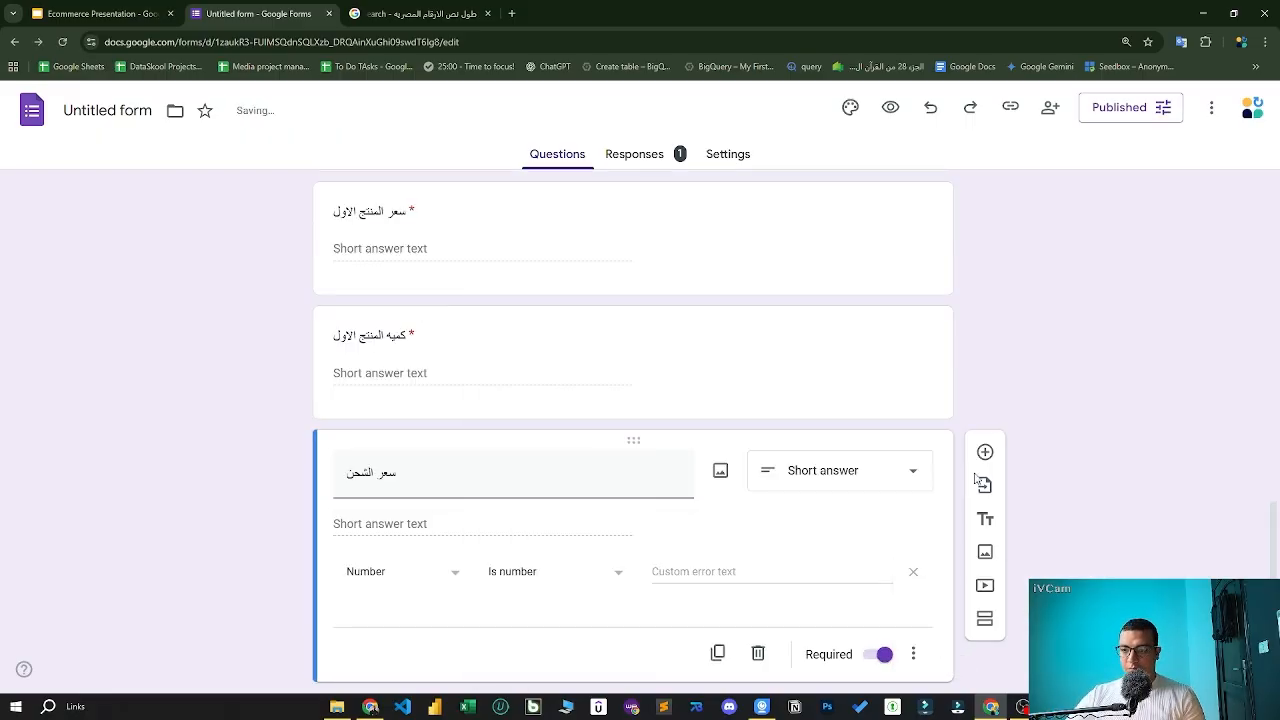
- Add a required multiple-choice question titled "طريقه الدفع" below سعر الشحن
scroll(731, 543, down, 1)
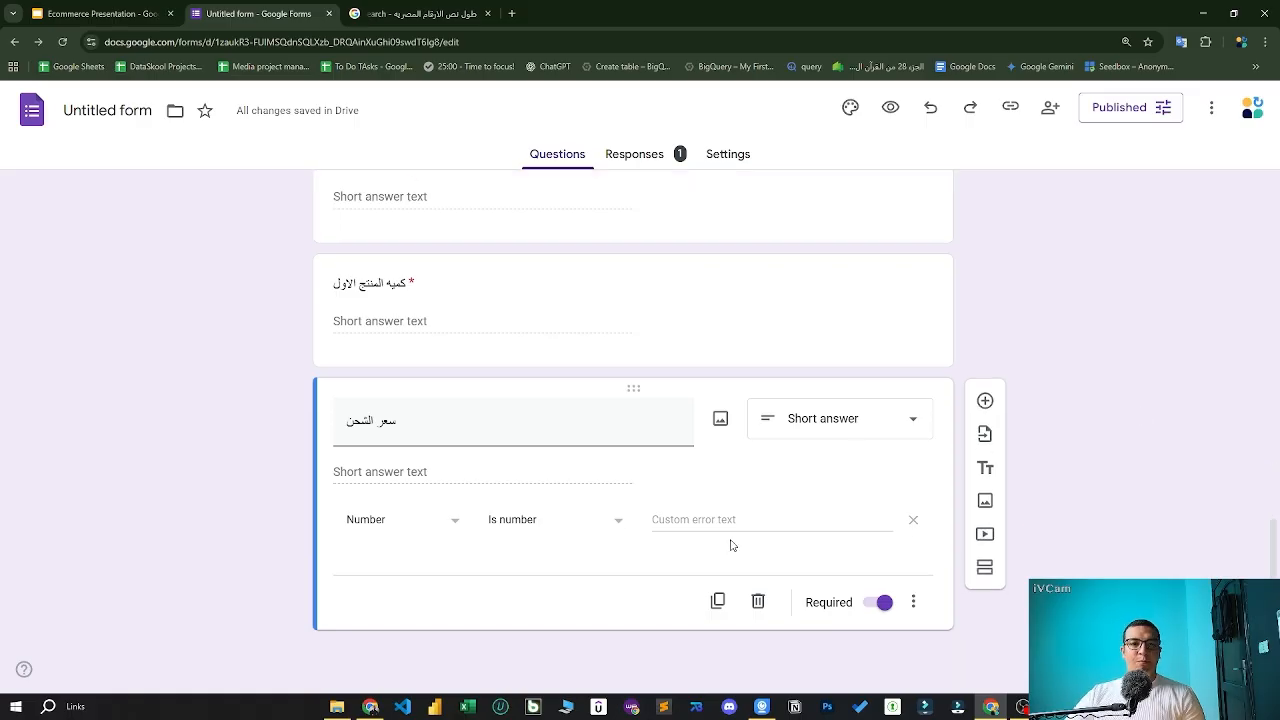
click(985, 400)
text(طريقه الدفع)
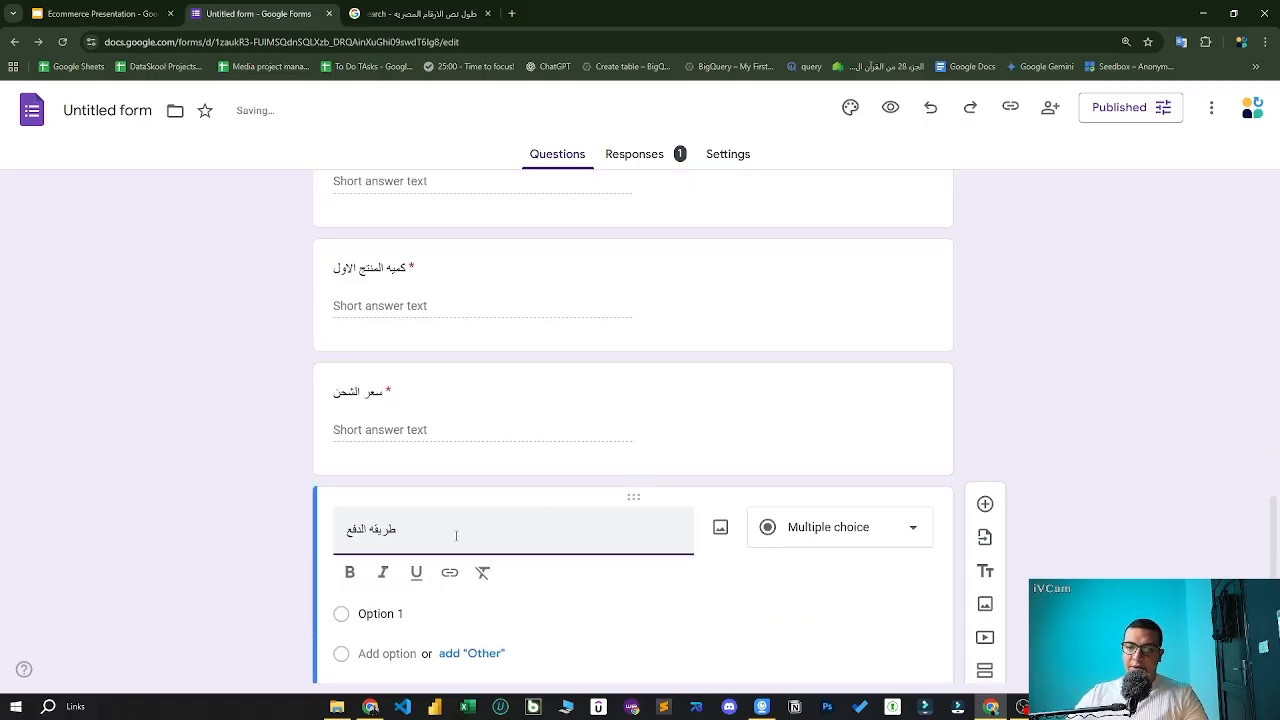
- Give the طريقه الدفع question the options كاش, انستا باي, تحويل بنكي and محفظه الكترونيه
click(442, 612)
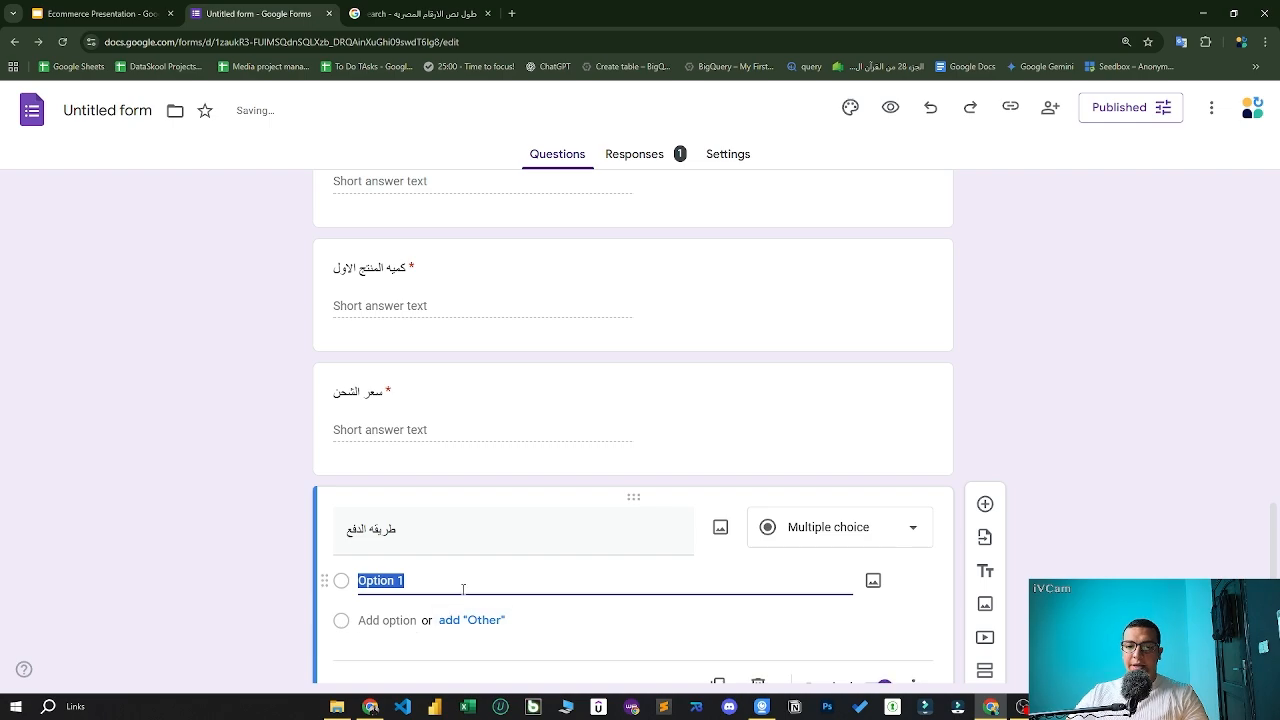
text(كاش)
key(Return)
text(انستا باي)
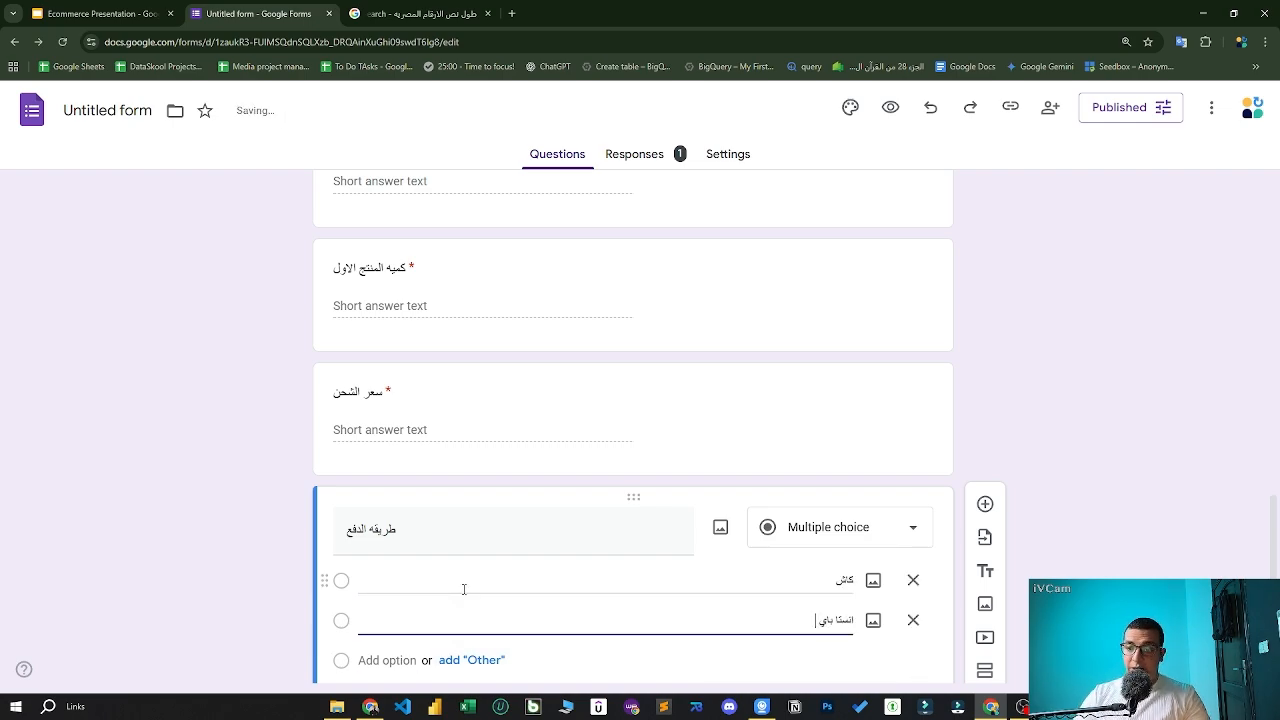
key(Return)
text(تحويل)
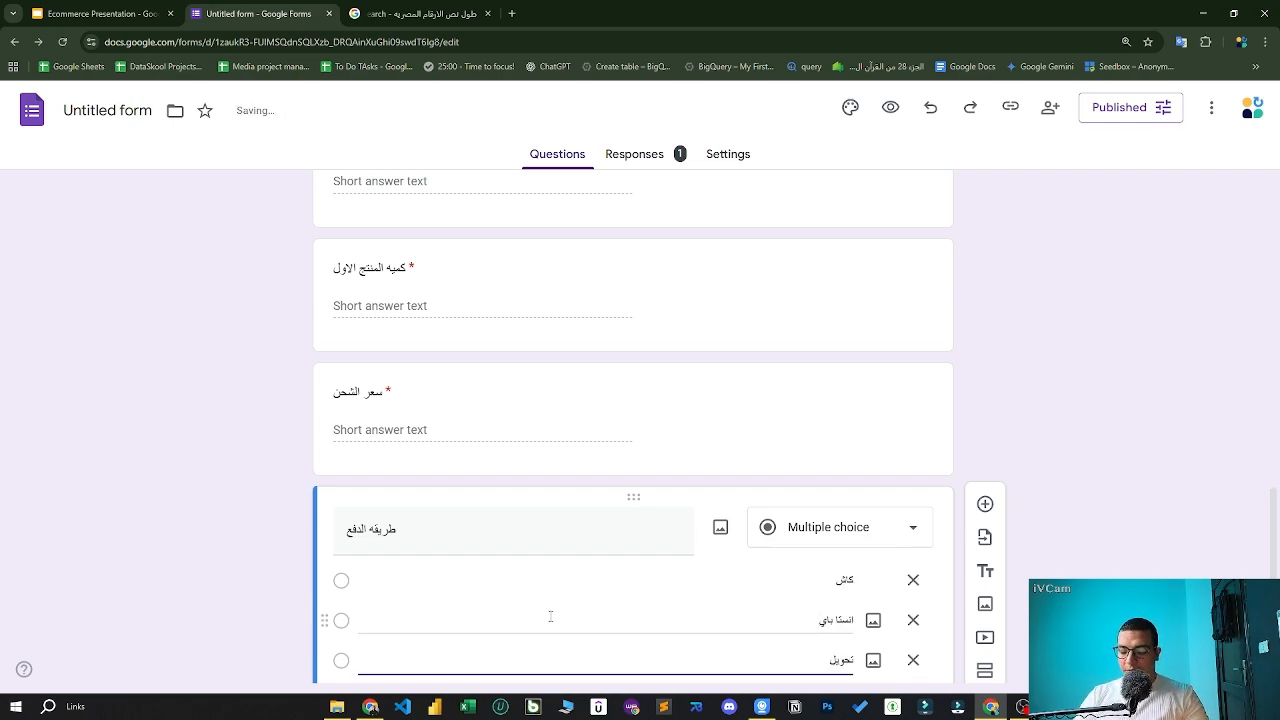
text( بنكي)
key(Return)
text(مح)
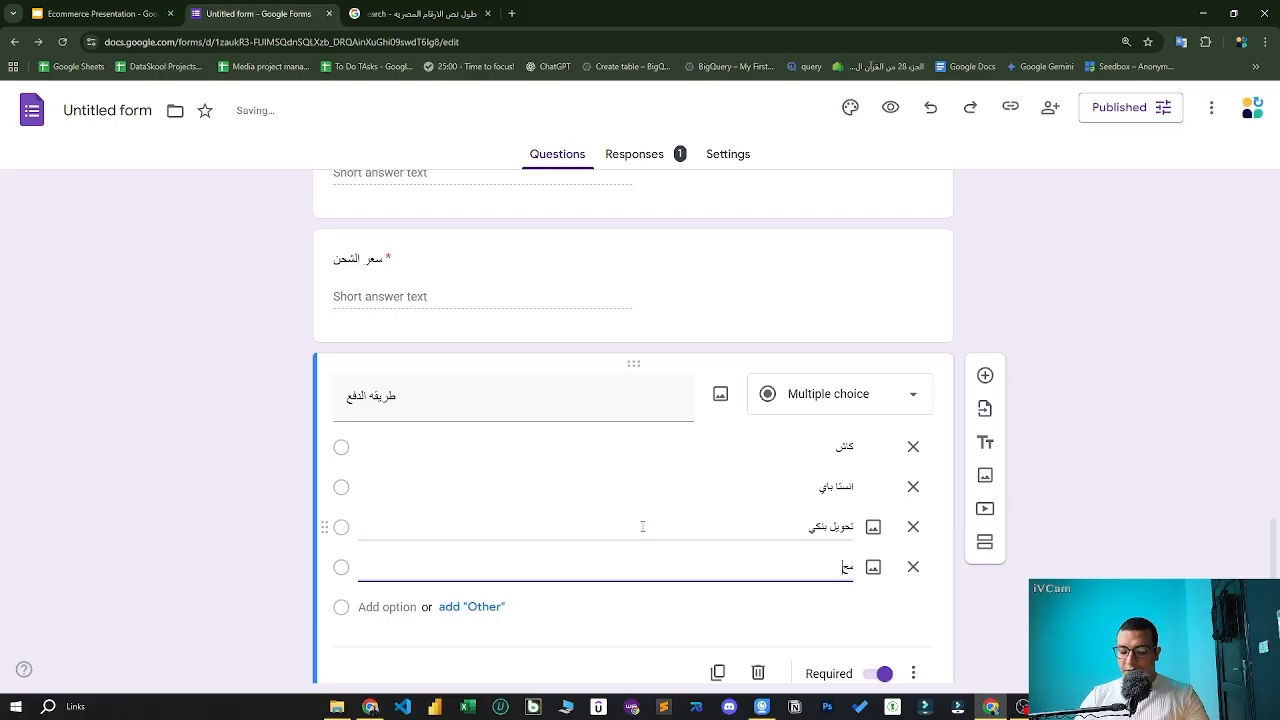
text(فظه الكترونيه)
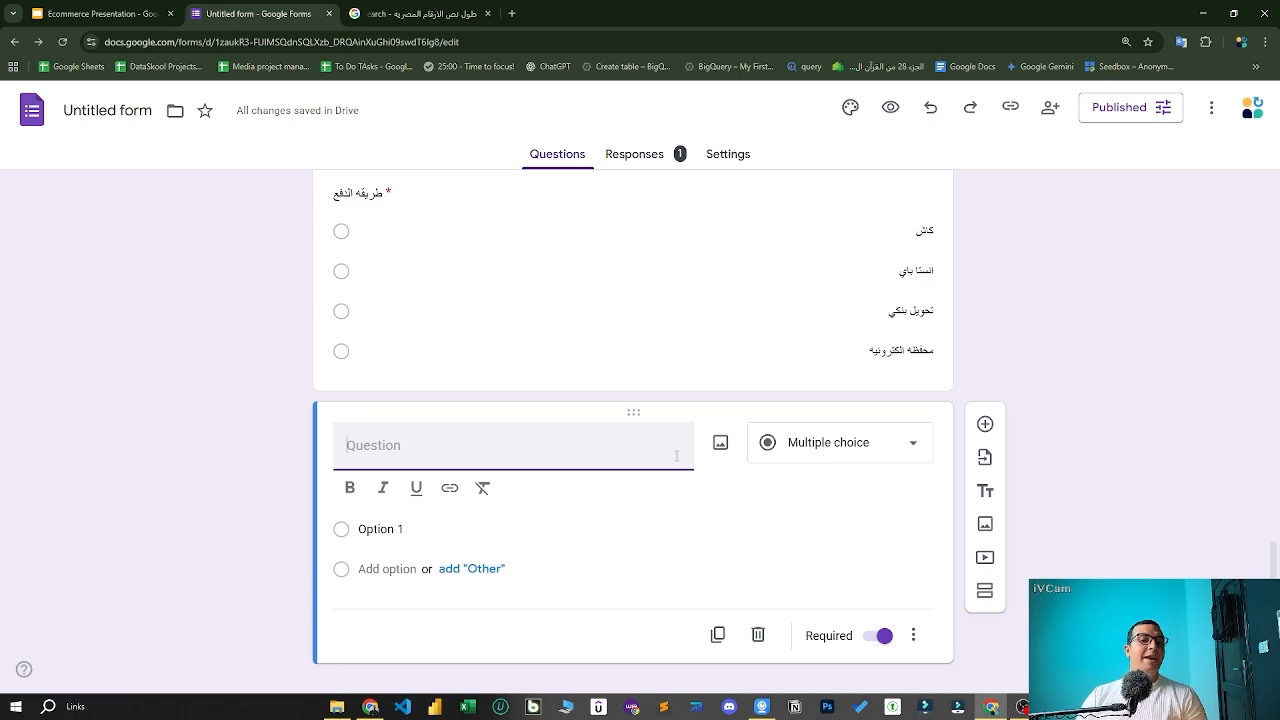
- Add a multiple-choice question titled "المنصه" below طريقه الدفع with the options الفيس بوك, التيكتوك and an Instagram option
text(المنصبه)
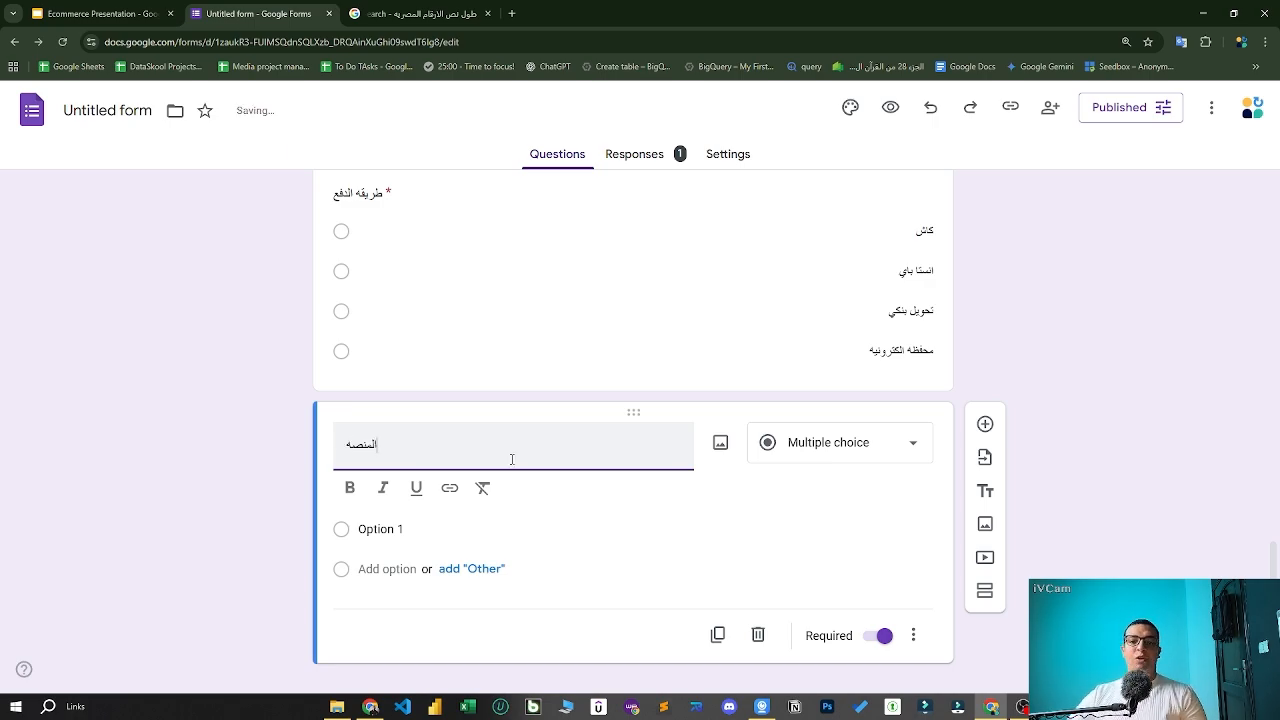
click(391, 528)
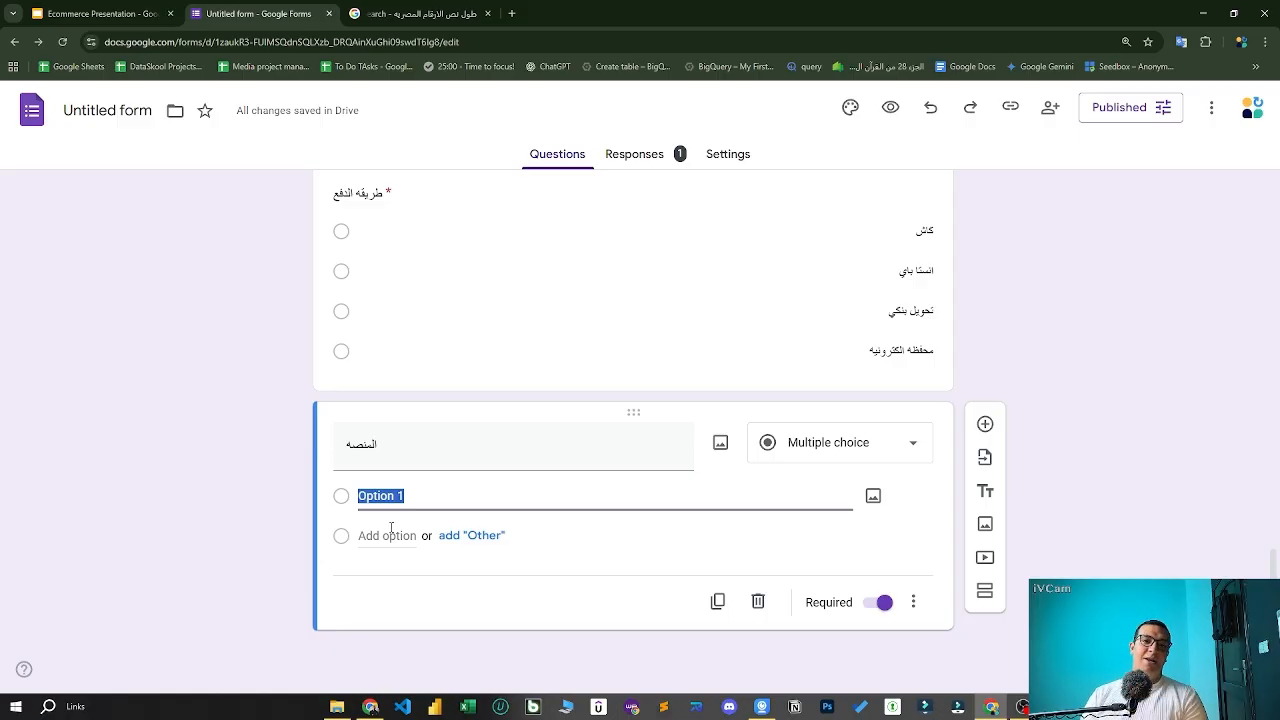
text(الفيس بوك)
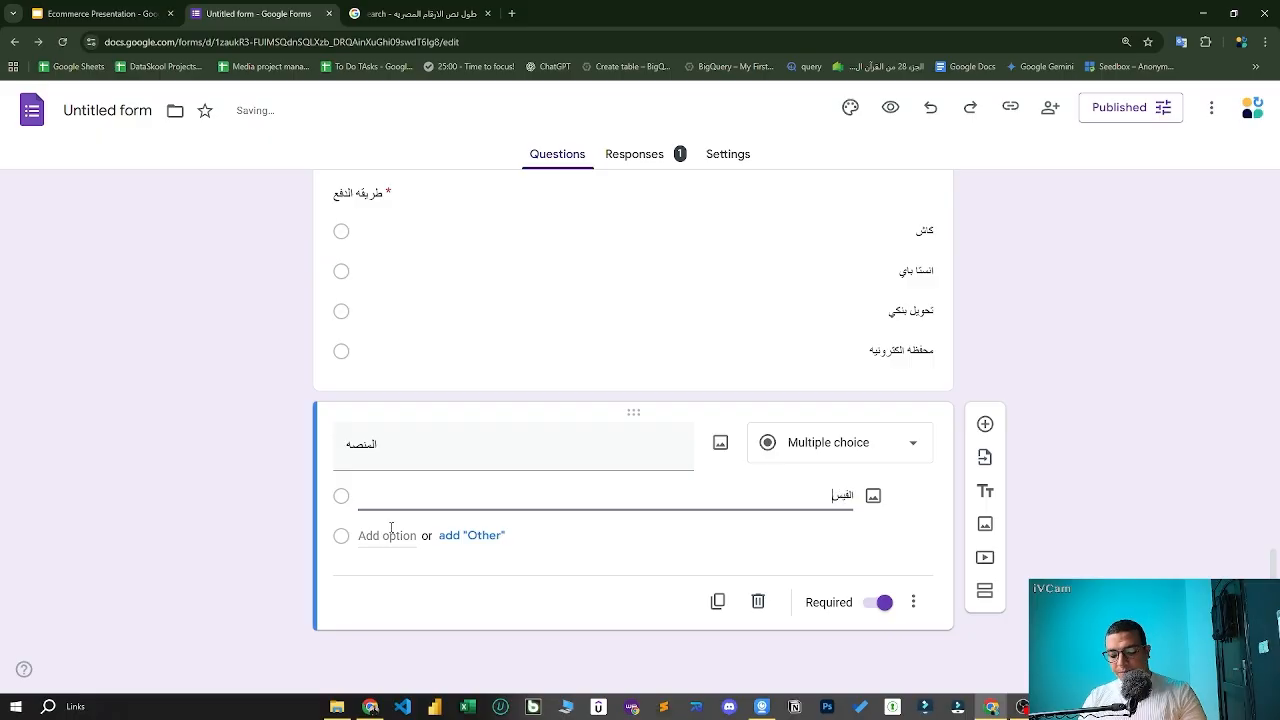
key(Return)
text(التيكتوك)
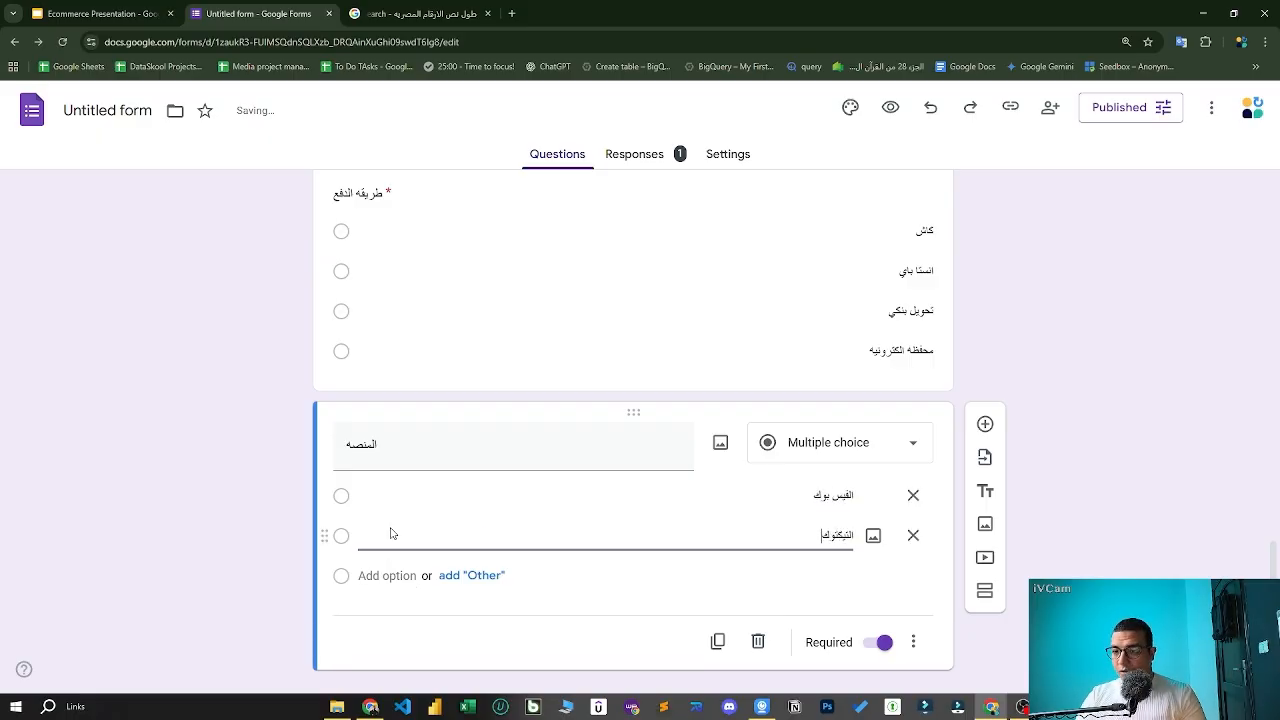
key(Return)
text(الانستج)
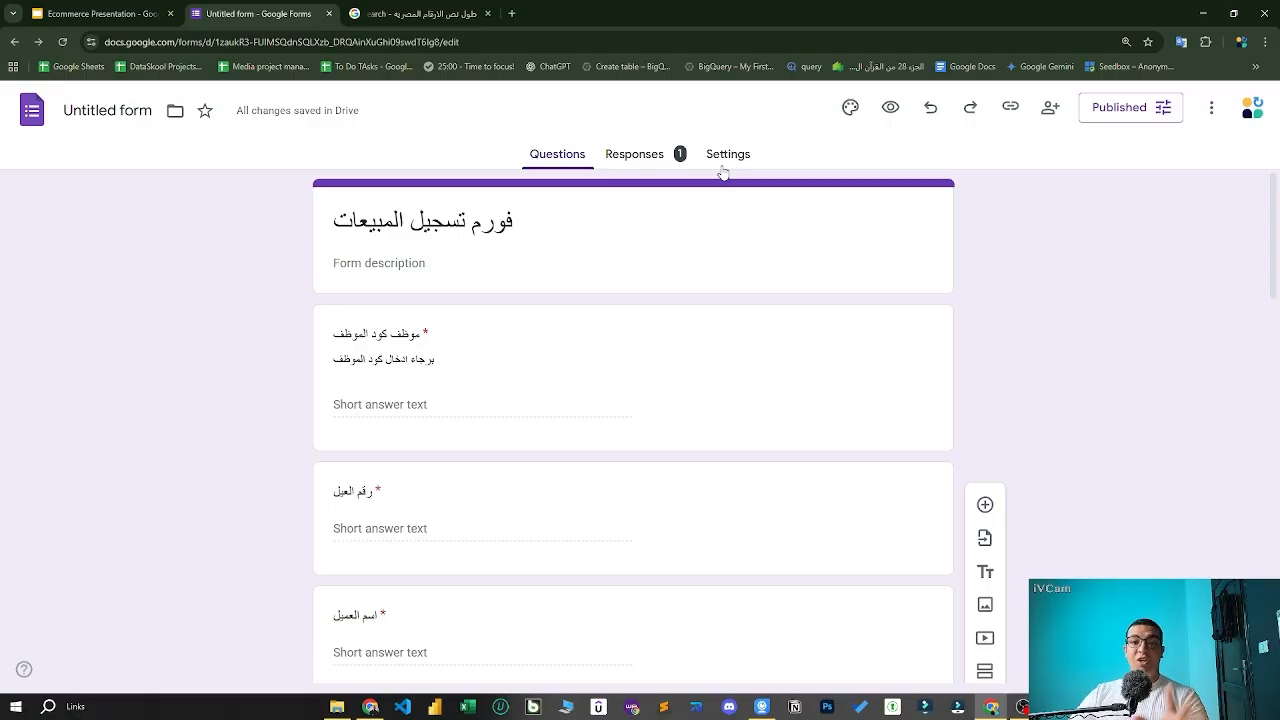
- Set the form's email address collection to Verified and save the published options with responses accepted from anyone with the link
click(724, 162)
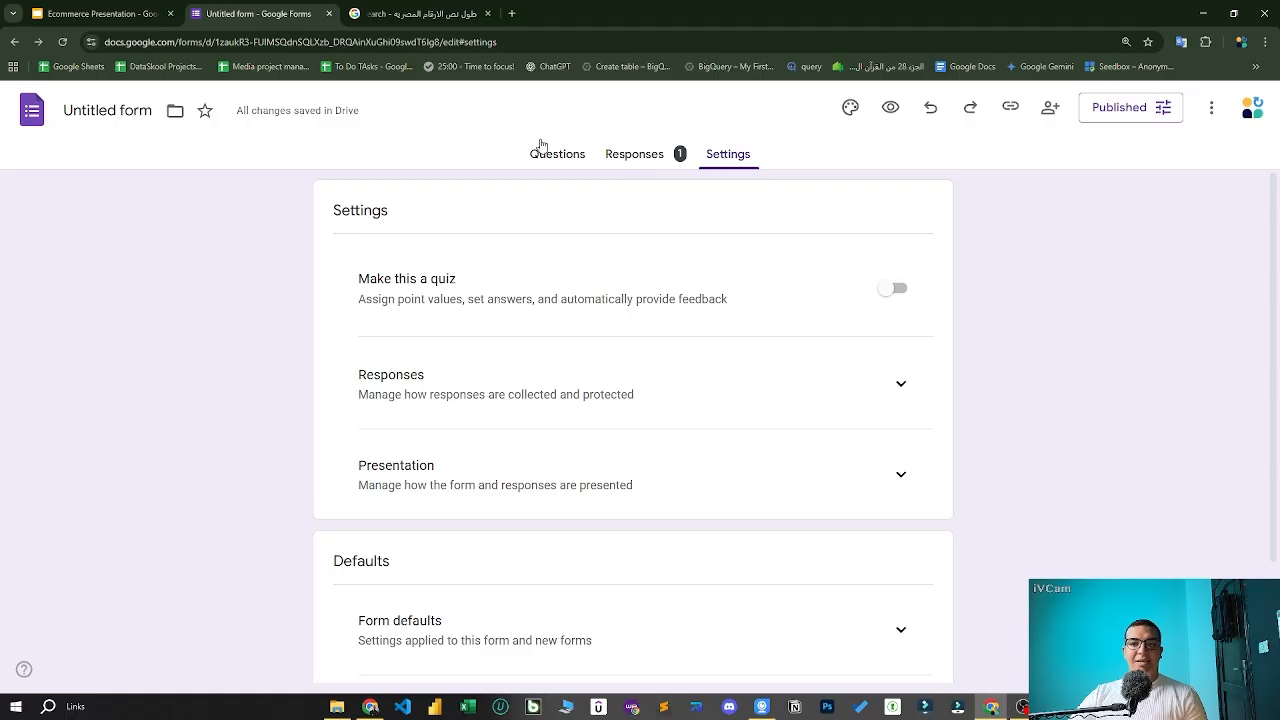
scroll(637, 489, down, 2)
scroll(243, 254, up, 2)
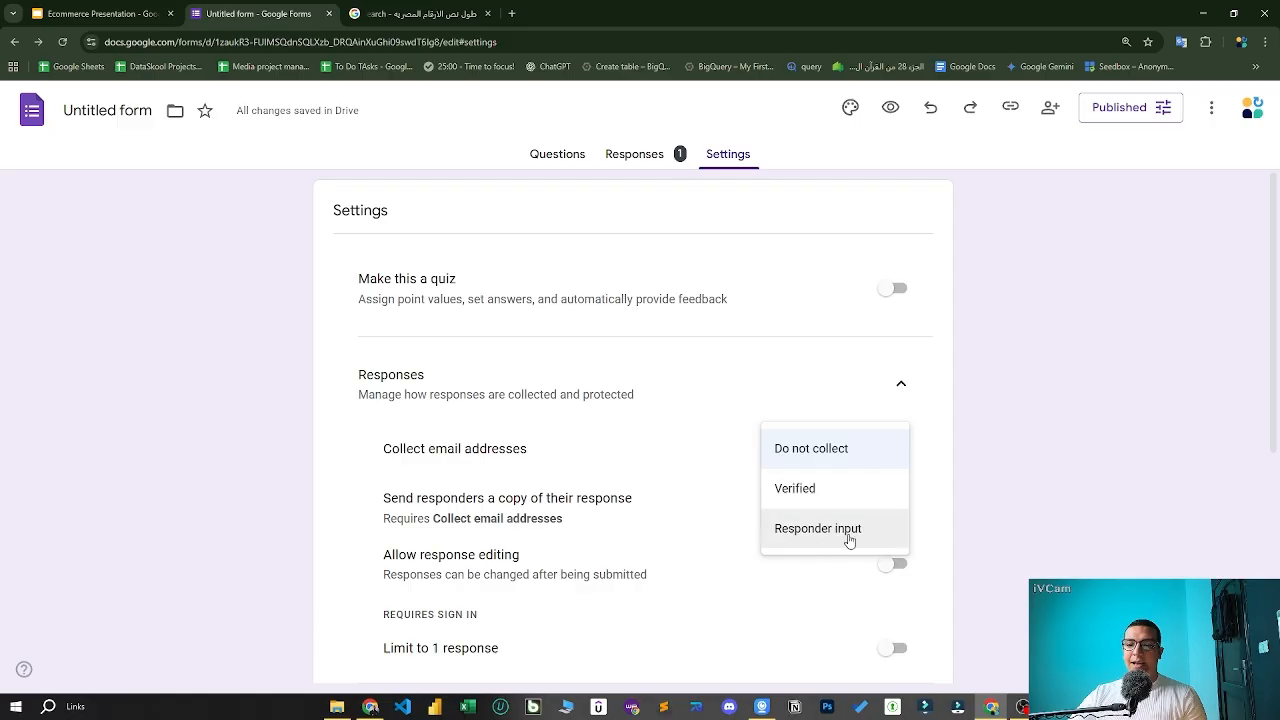
click(860, 492)
click(1120, 107)
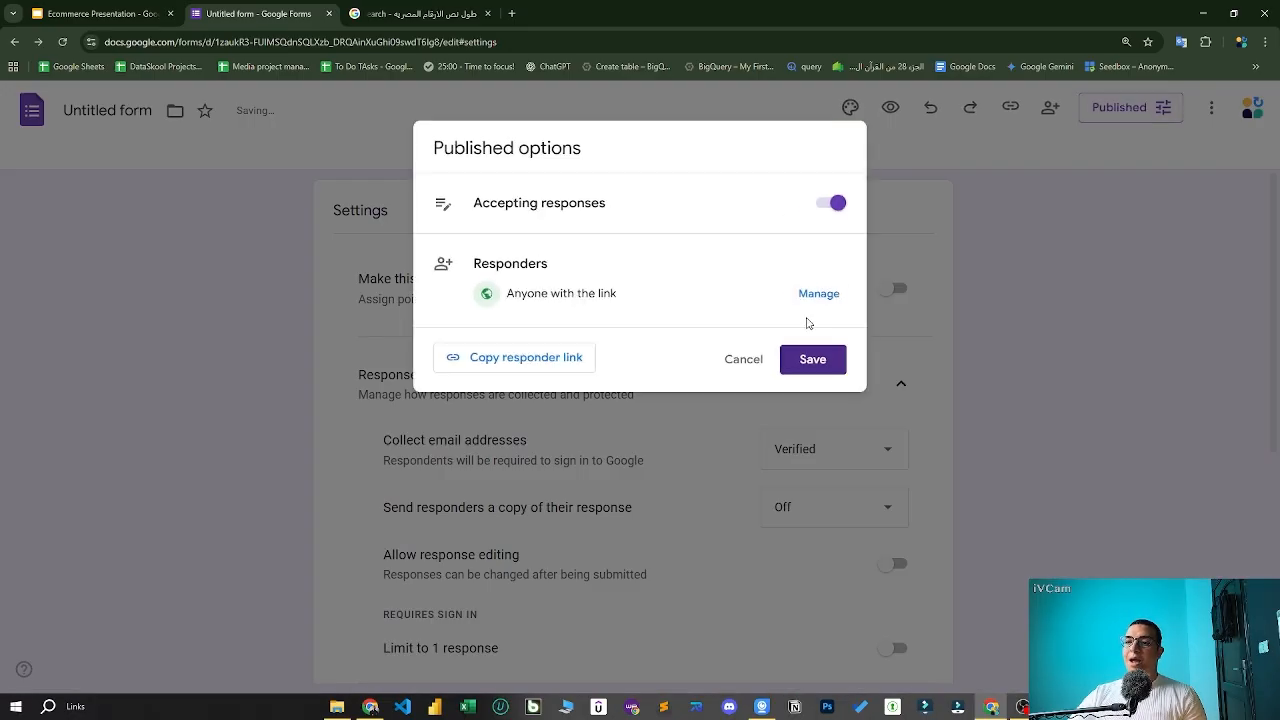
click(812, 357)
- Preview the form and examine the required Email question with its checkbox for recording the responder's address
click(887, 110)
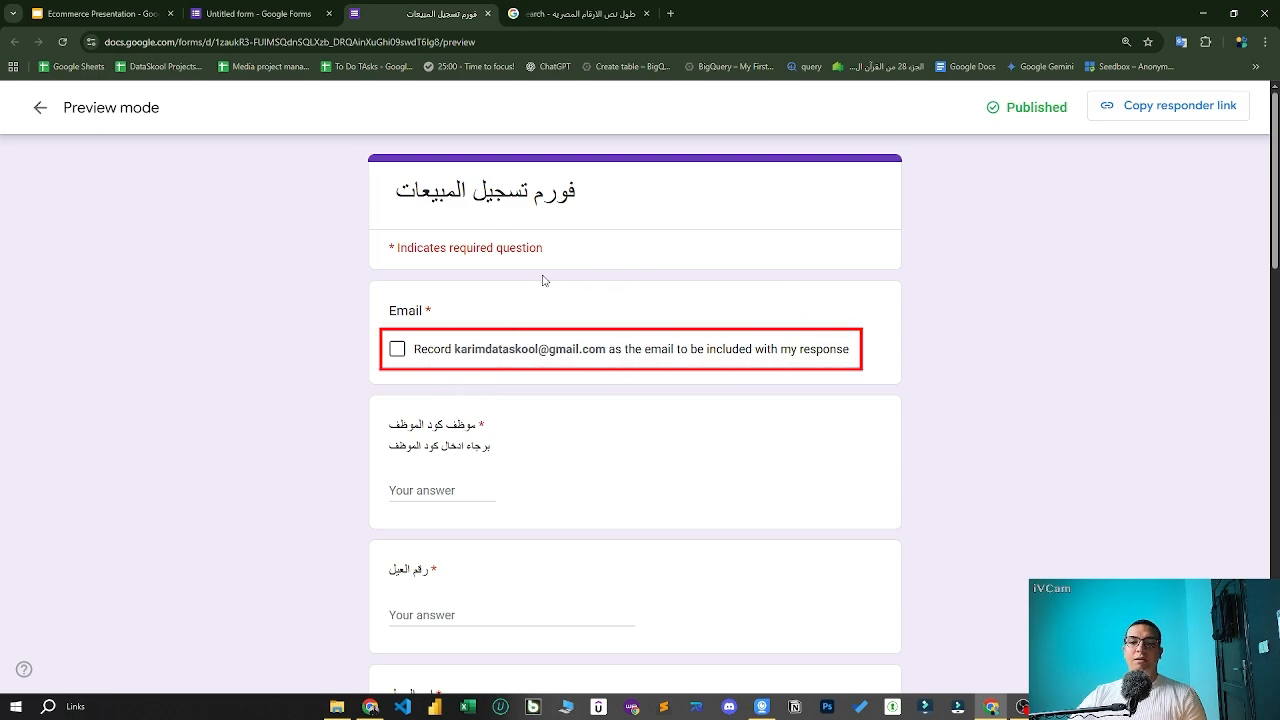
click(398, 350)
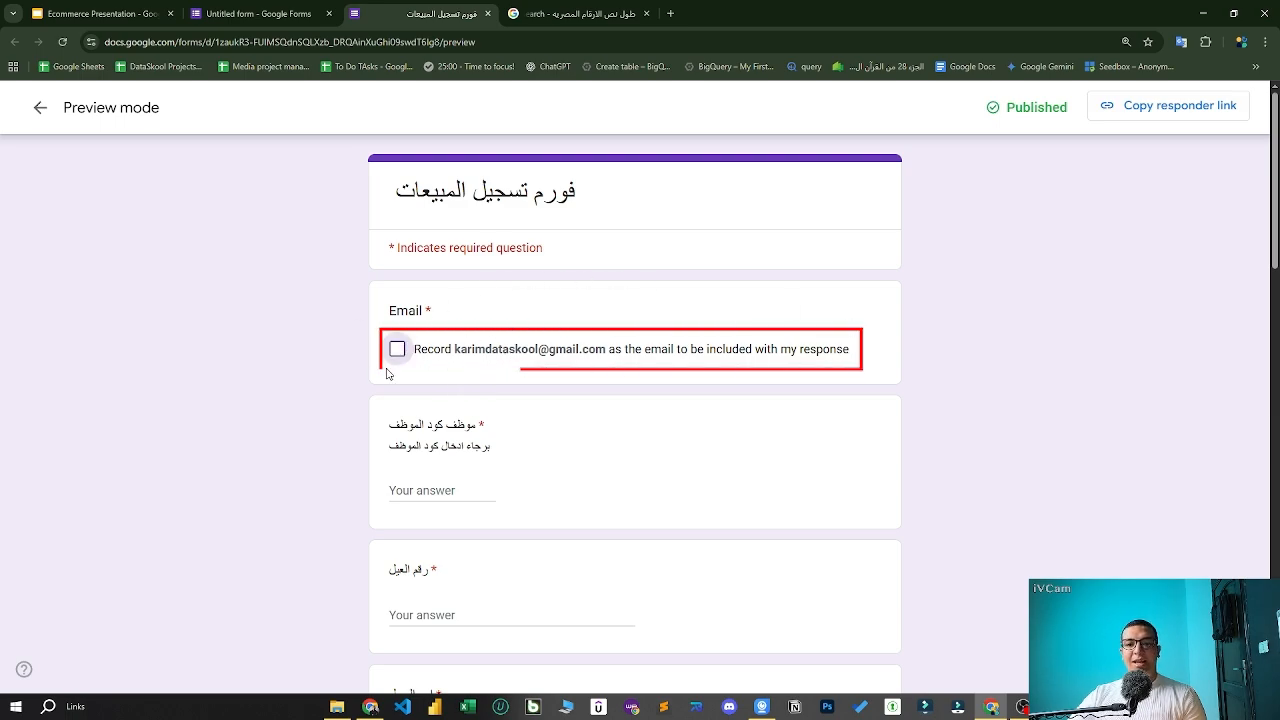
drag(419, 311, 437, 311)
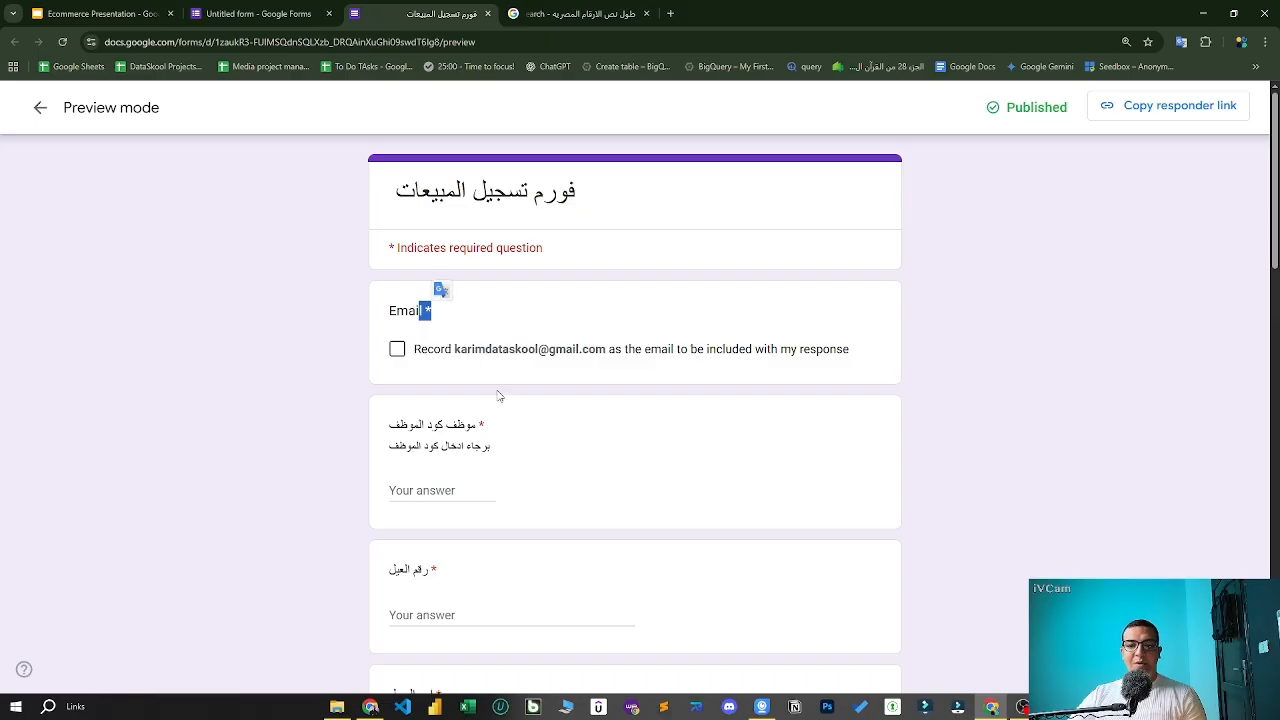
- Look over the previewed form's questions and open the form's collected responses in the editor
scroll(500, 400, down, 8)
scroll(515, 450, up, 10)
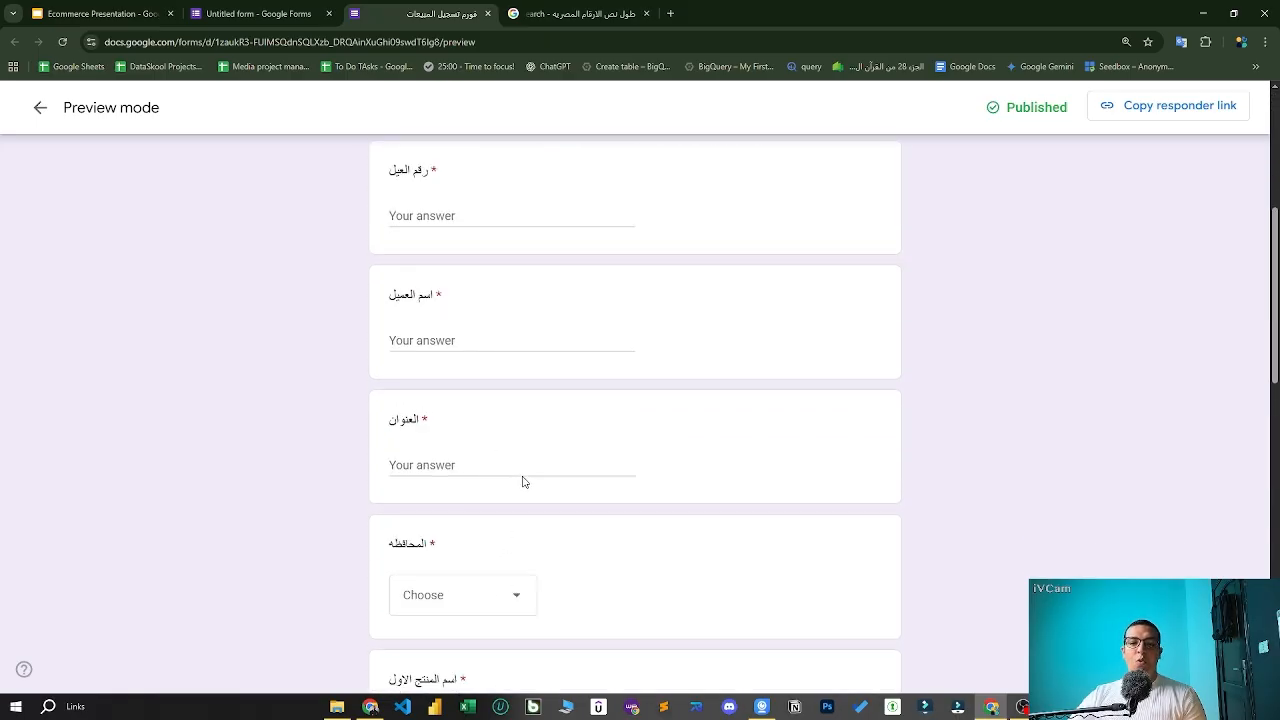
key(ctrl+shift+Tab)
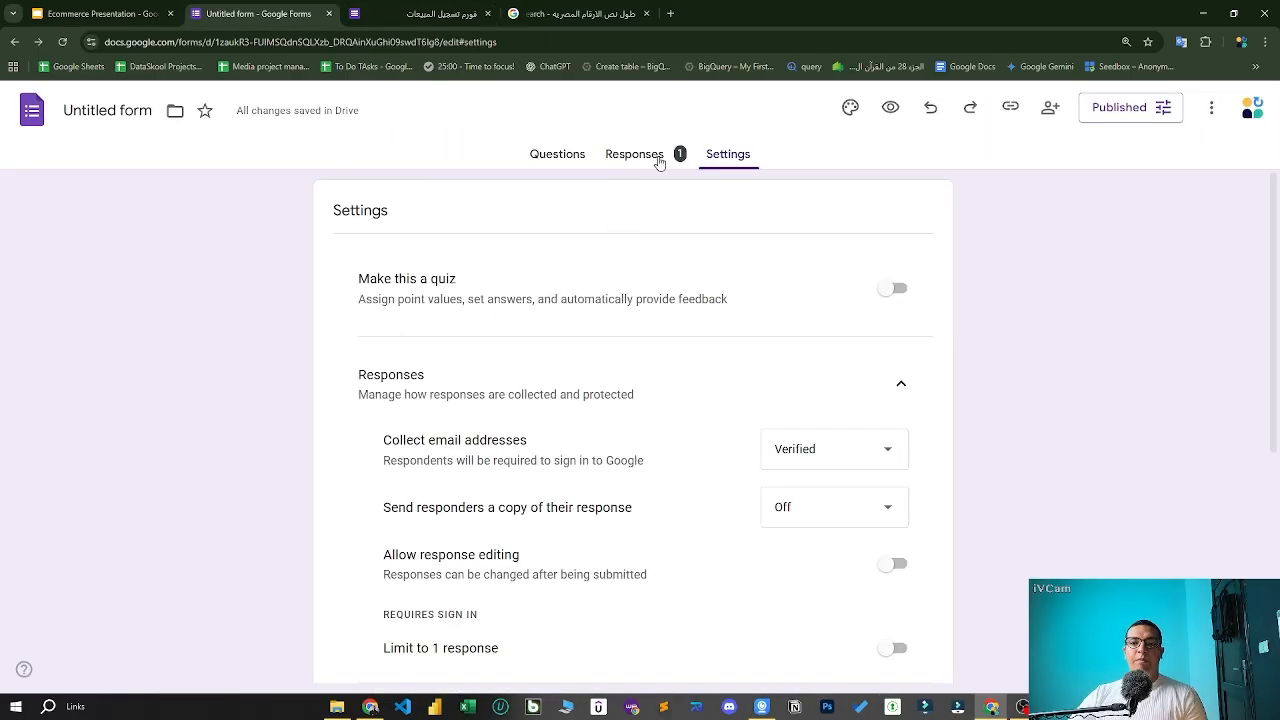
click(658, 160)
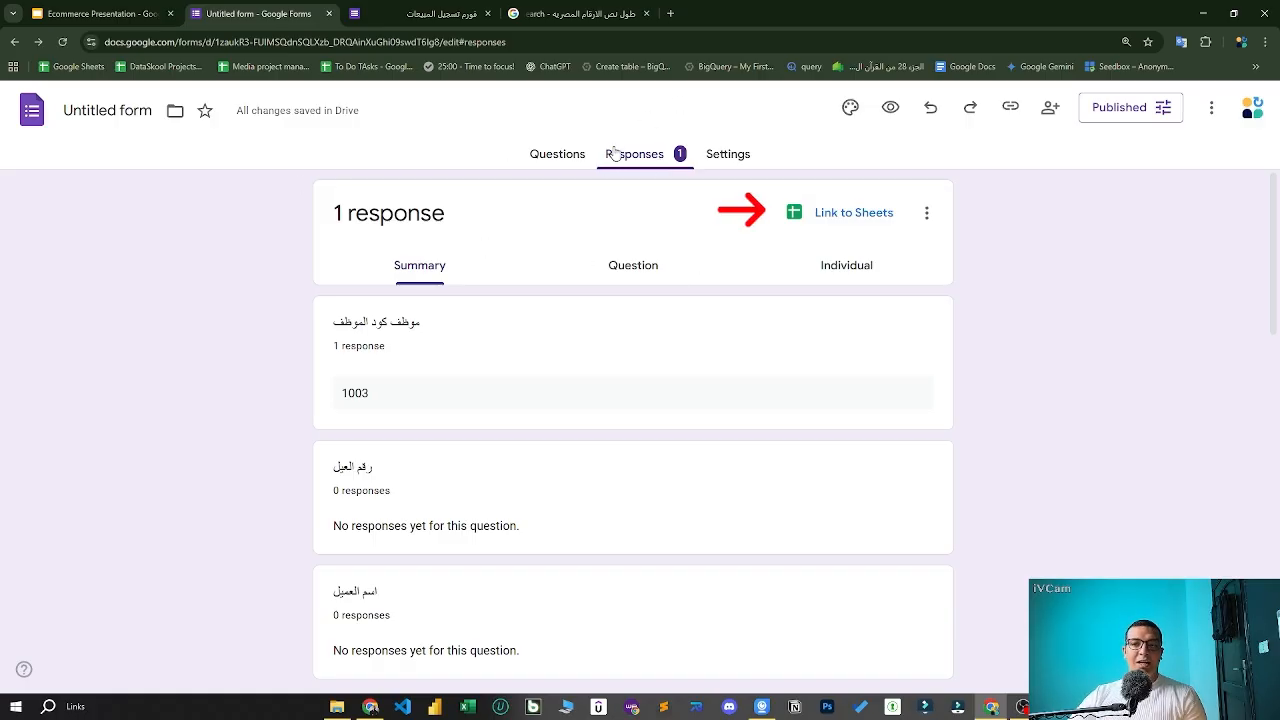
- Link the form's responses to a new Google Sheets spreadsheet named "تسجيل الاوردرات"
click(823, 230)
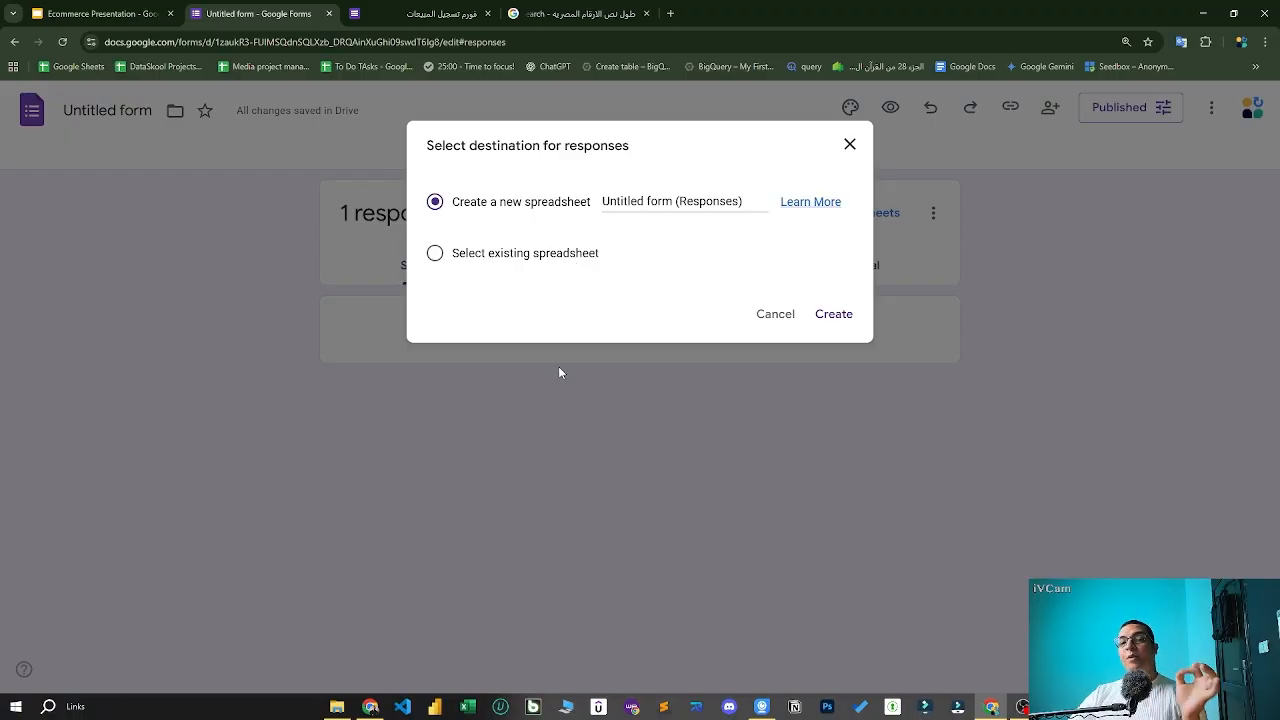
click(534, 254)
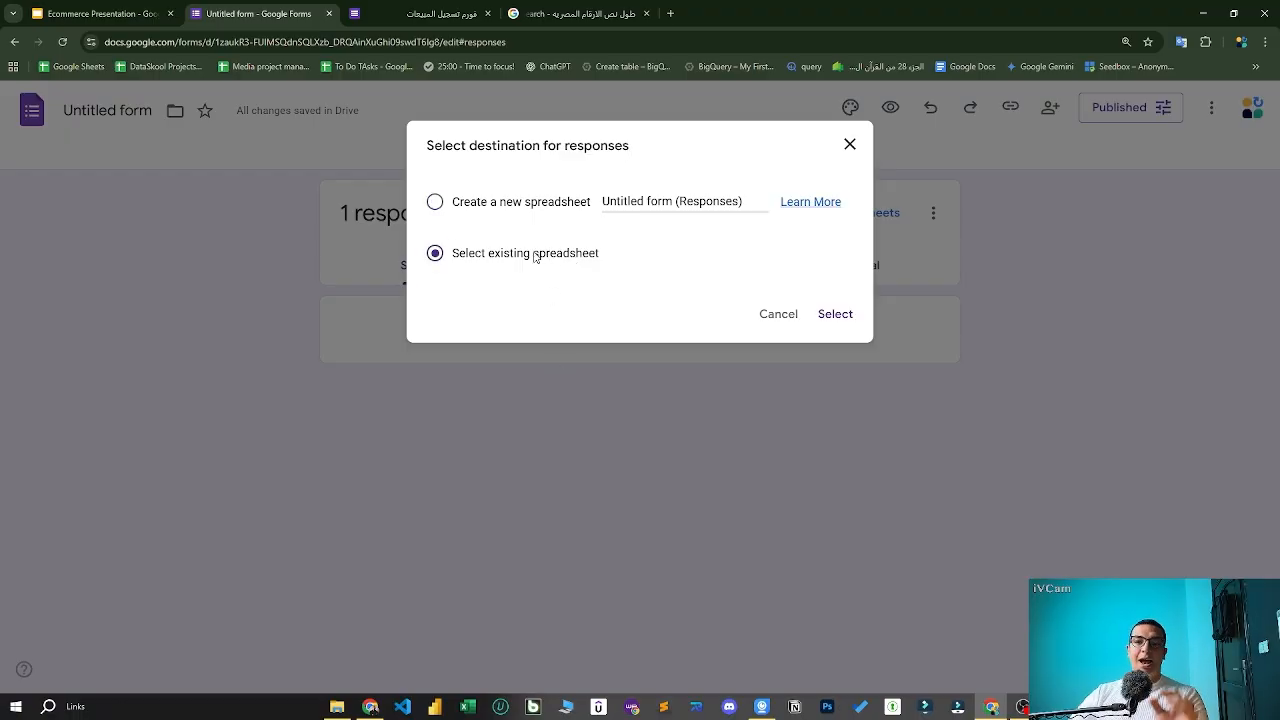
click(544, 204)
click(697, 209)
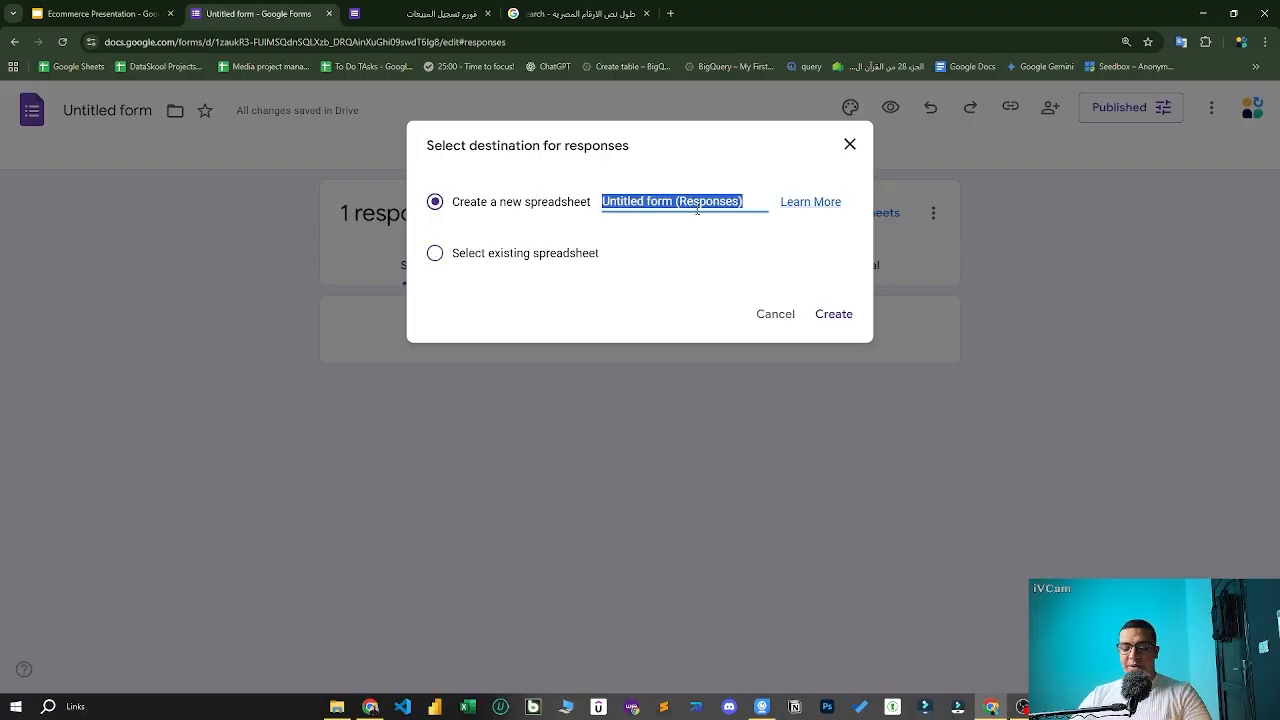
text(تسجيل البيانات)
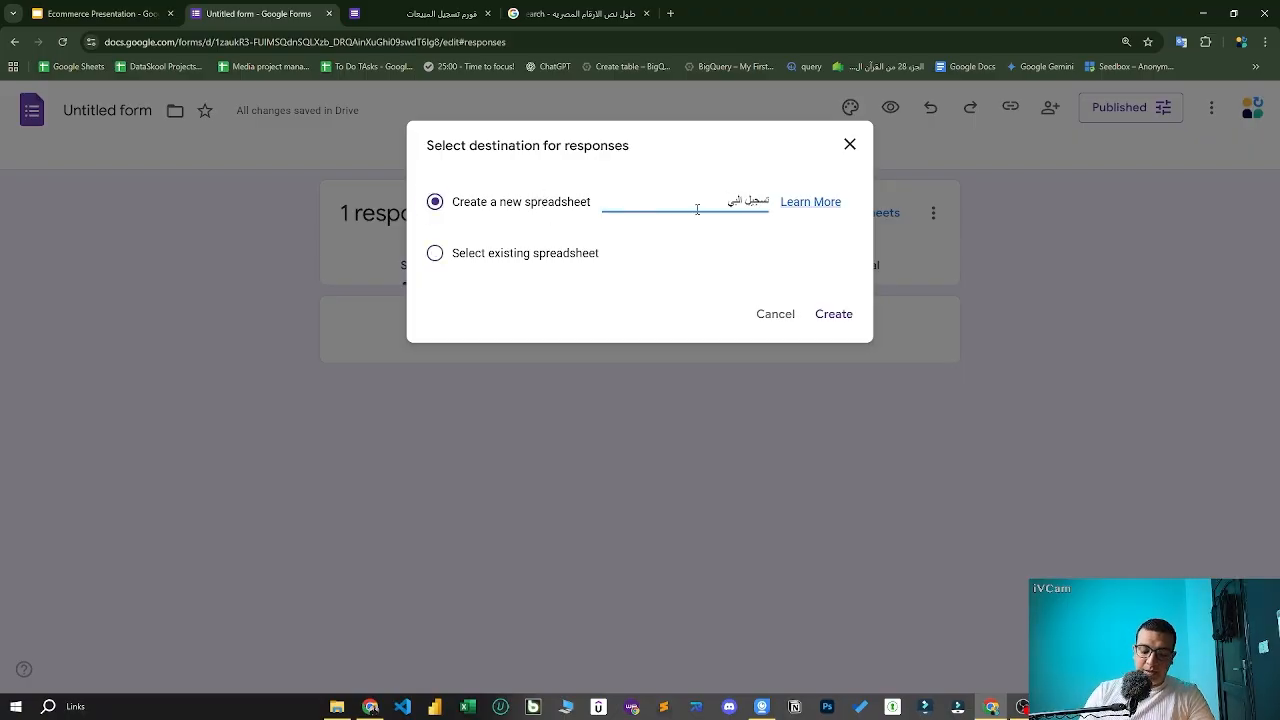
key(BackSpace)
key(BackSpace)
key(BackSpace)
key(BackSpace)
key(BackSpace)
key(BackSpace)
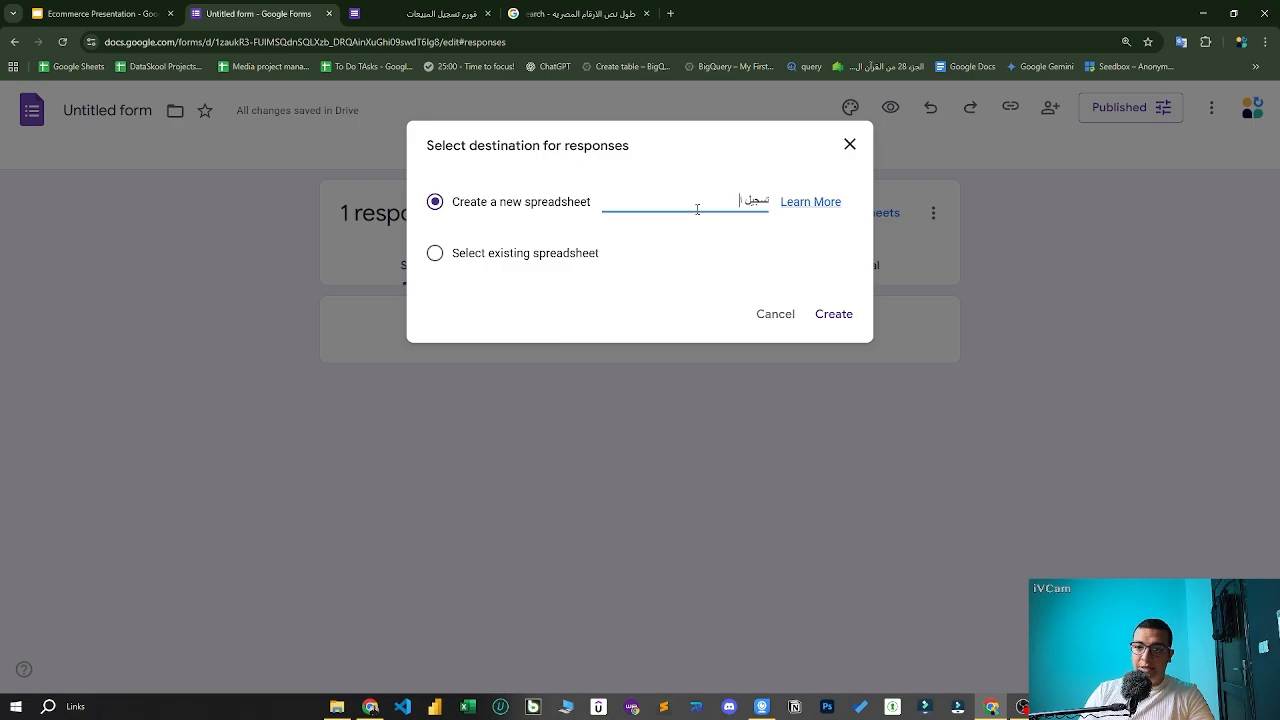
text(الاوردرات)
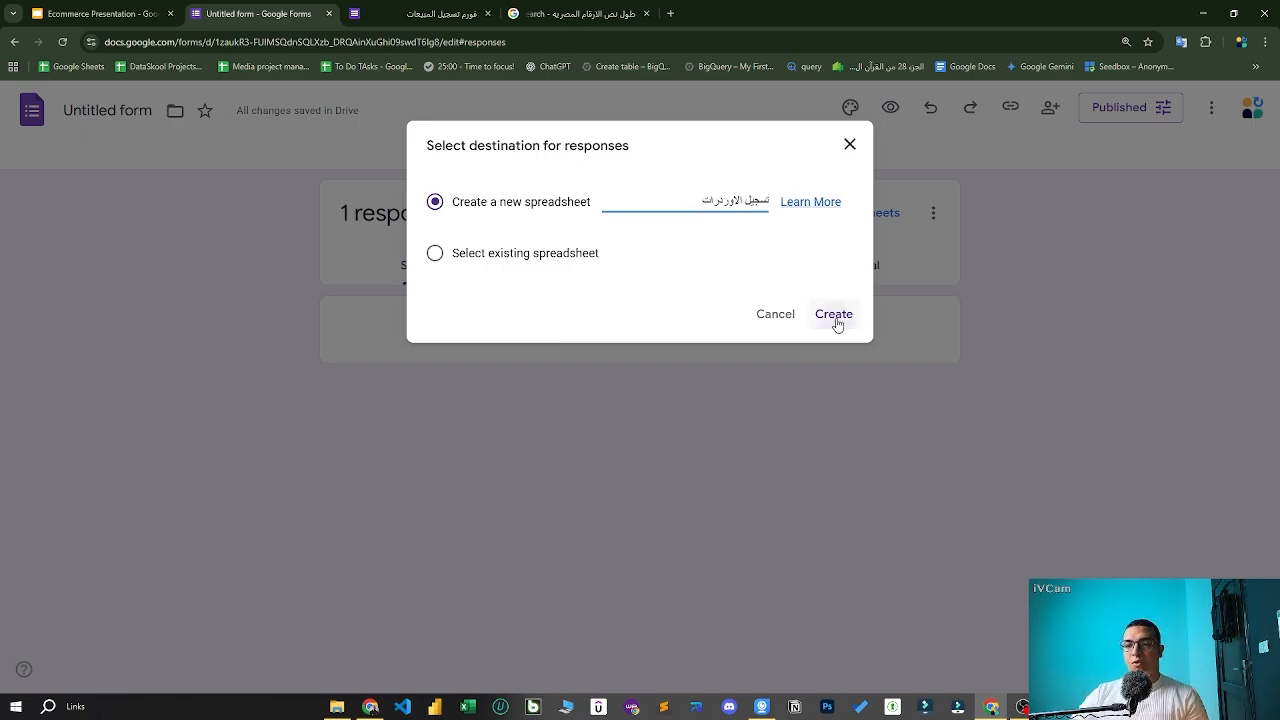
click(834, 316)
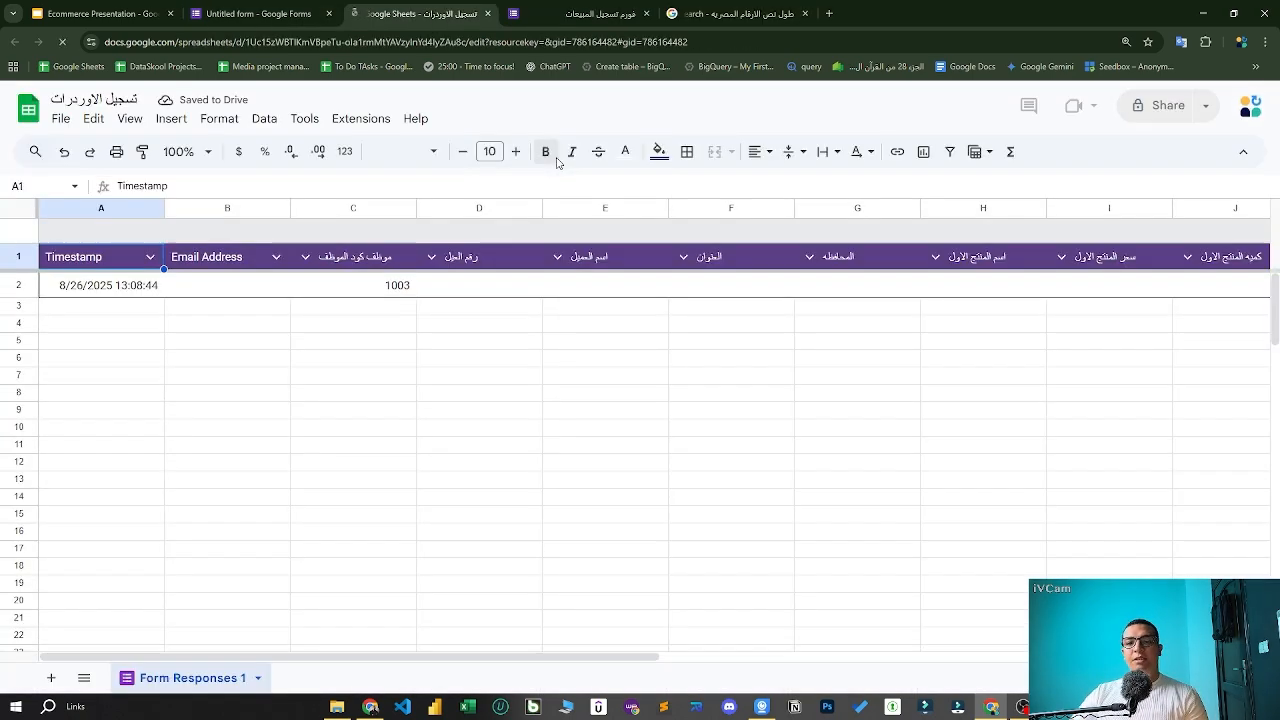
- Examine the first response row in the linked spreadsheet, checking its Timestamp, Email Address and رقم العيل cells
click(414, 448)
click(428, 289)
click(240, 290)
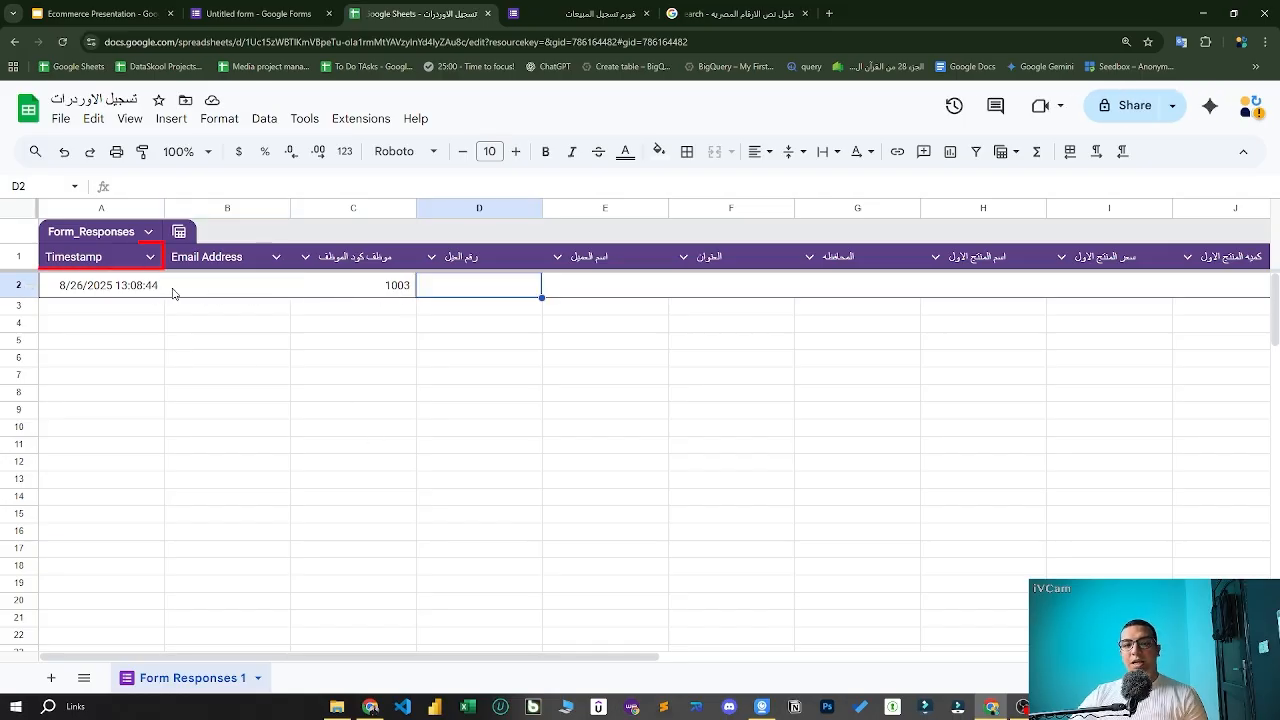
click(131, 287)
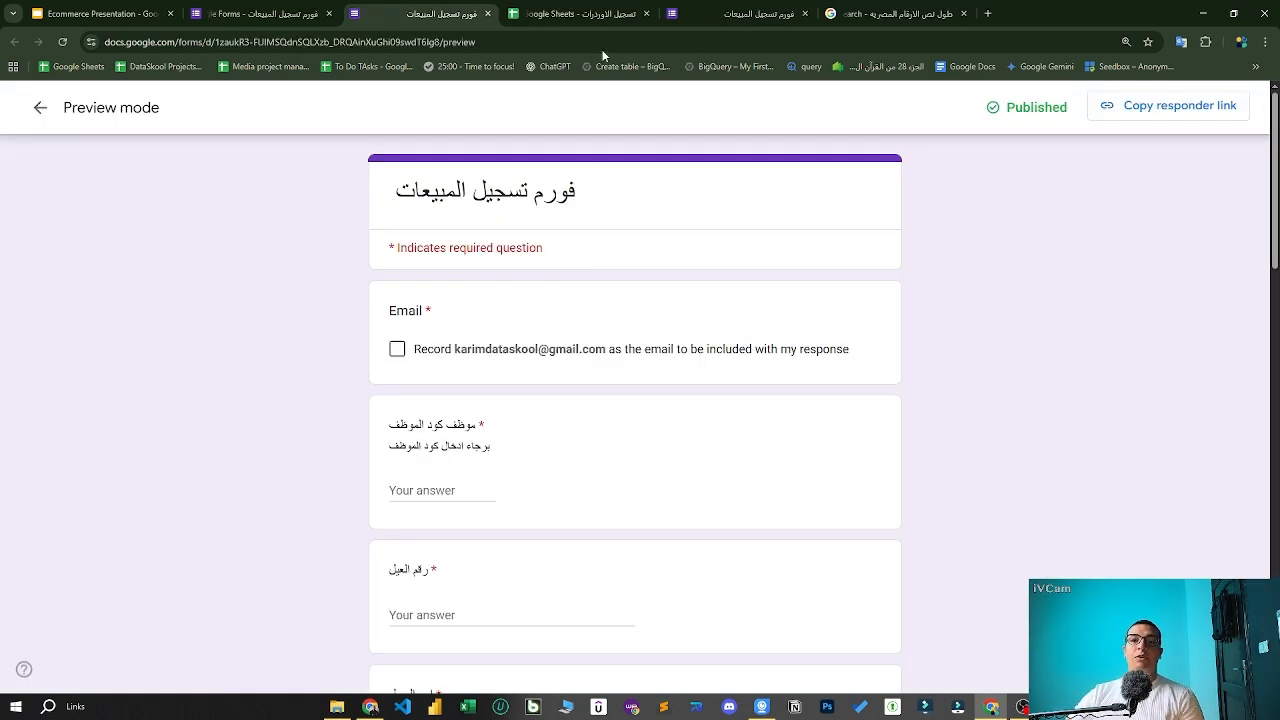
click(609, 16)
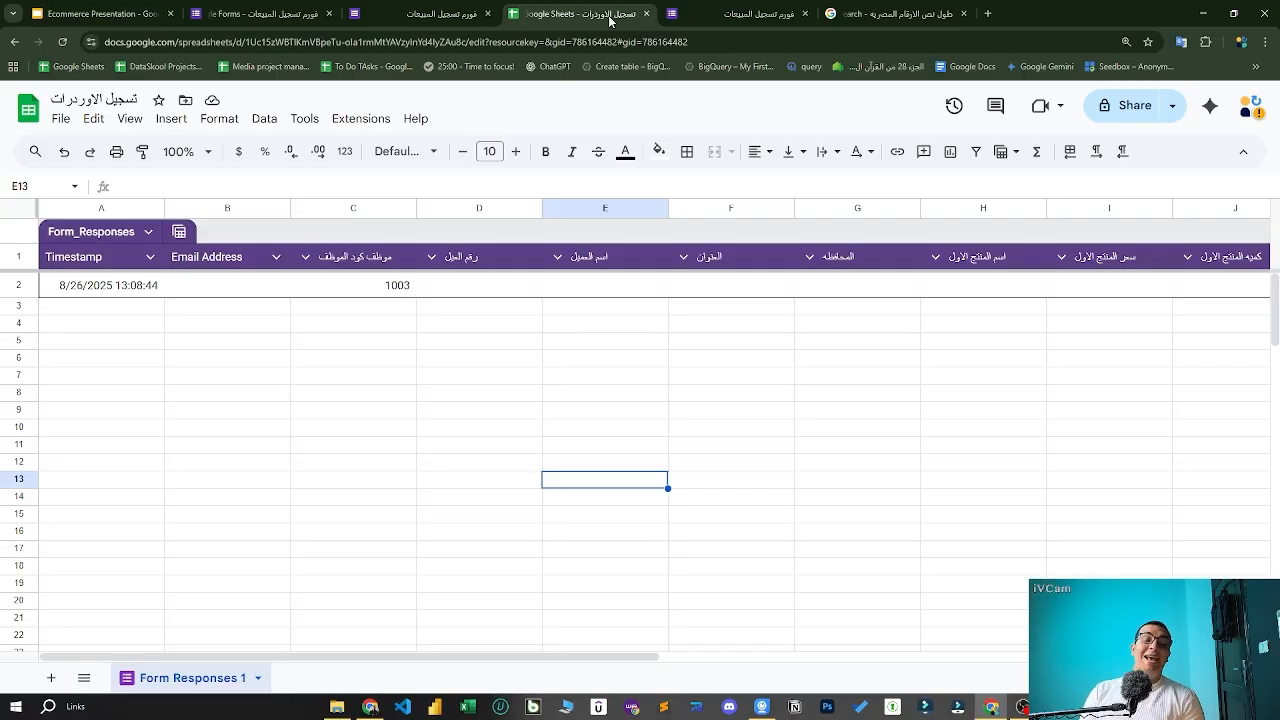